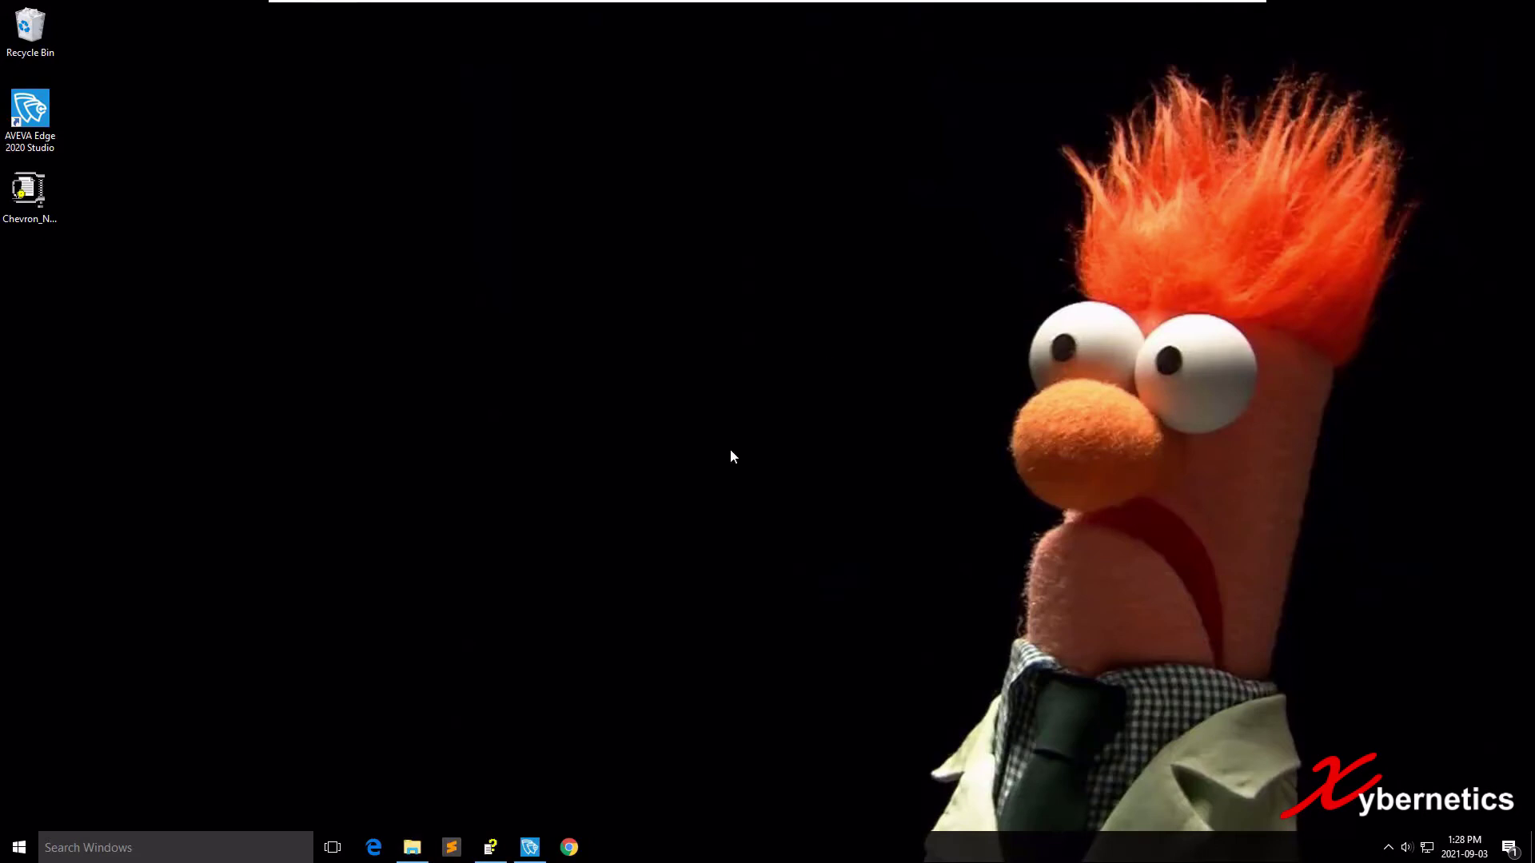
# Open the Services console from Start search and jump to the Workstation entry by typing 'work'.
pyautogui.press('super')
pyautogui.write('serv')
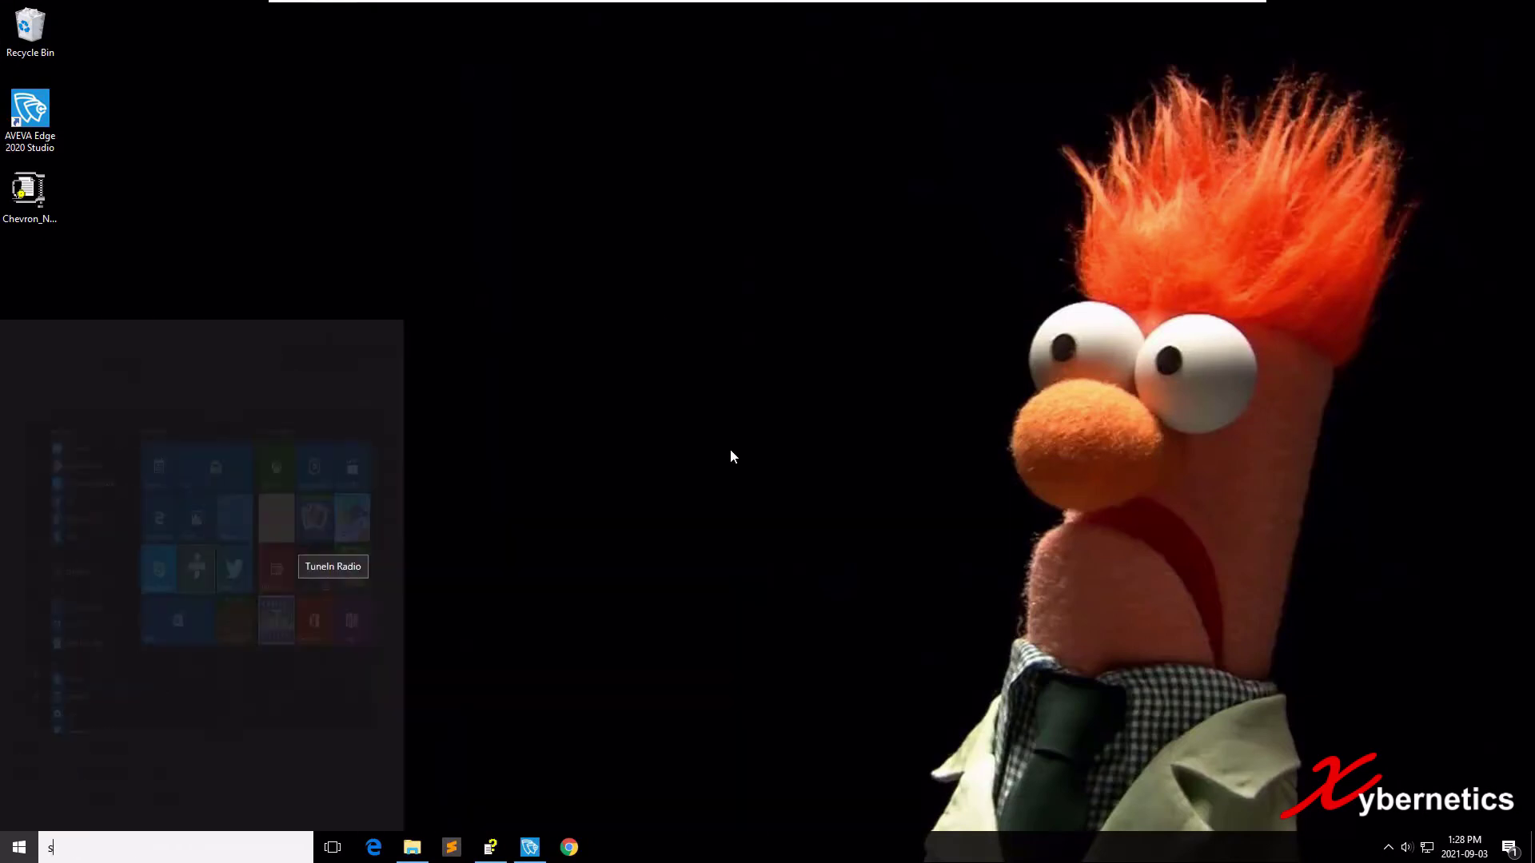
pyautogui.write('ices')
pyautogui.press('Return')
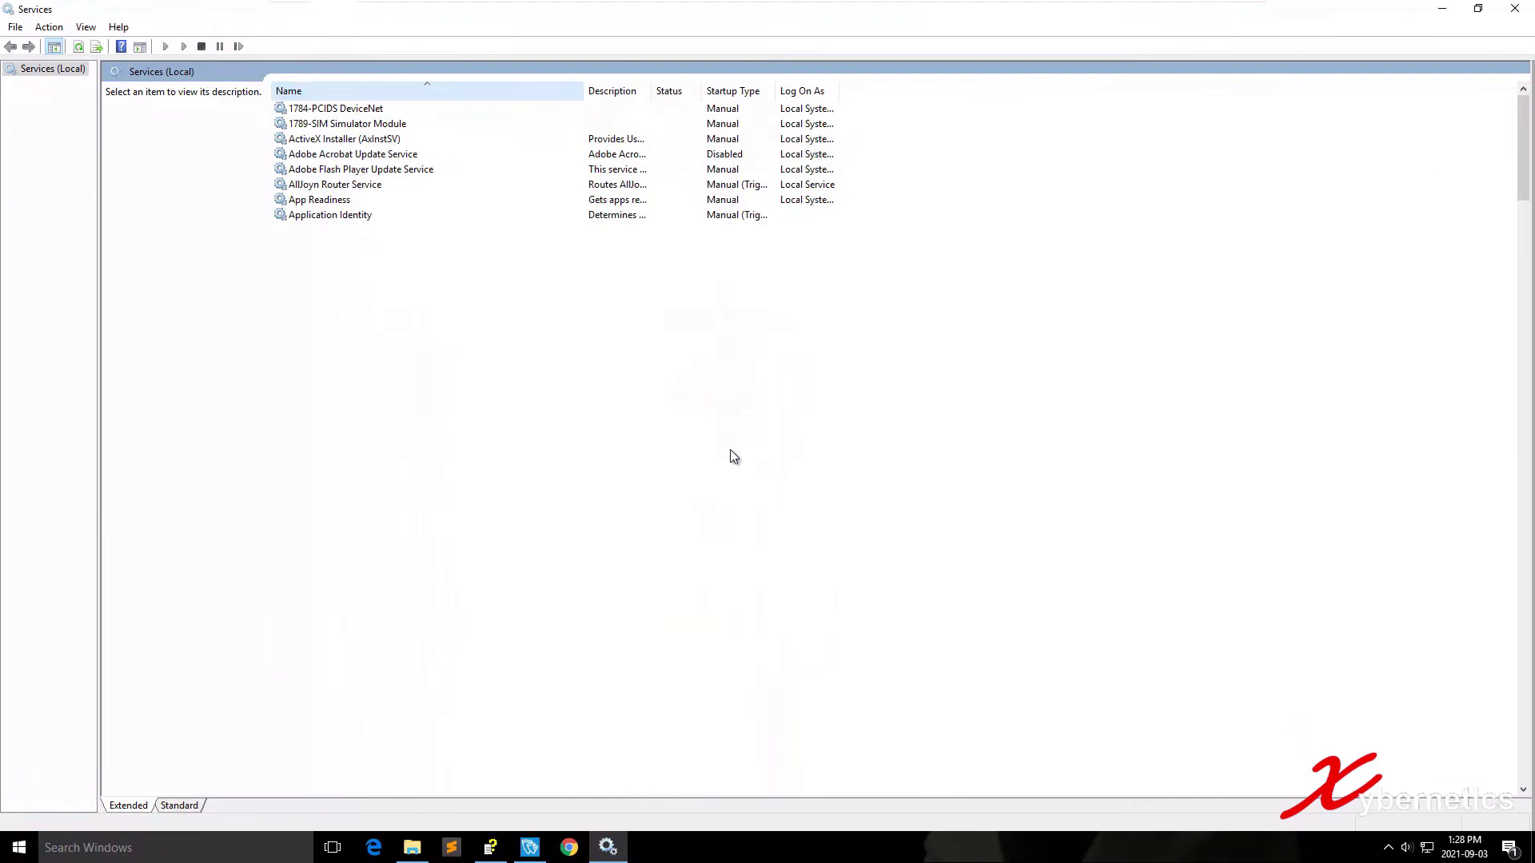
pyautogui.write('work')
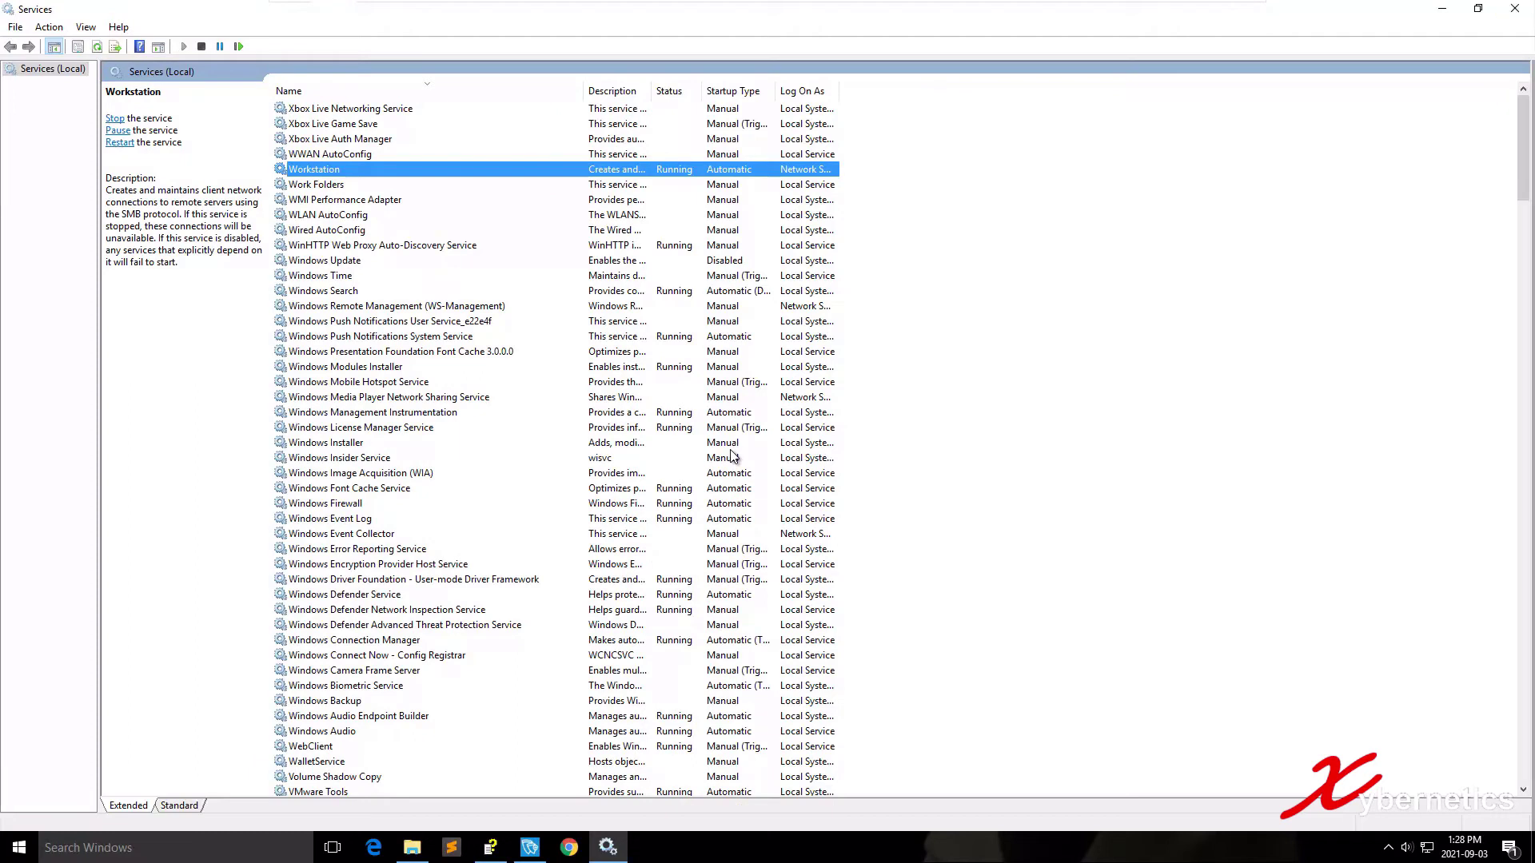
# Close Services and run 'net start w3svc' in an administrator Command Prompt, which reports an invalid service name.
pyautogui.hotkey('alt', 'F4')
pyautogui.press('super+r')
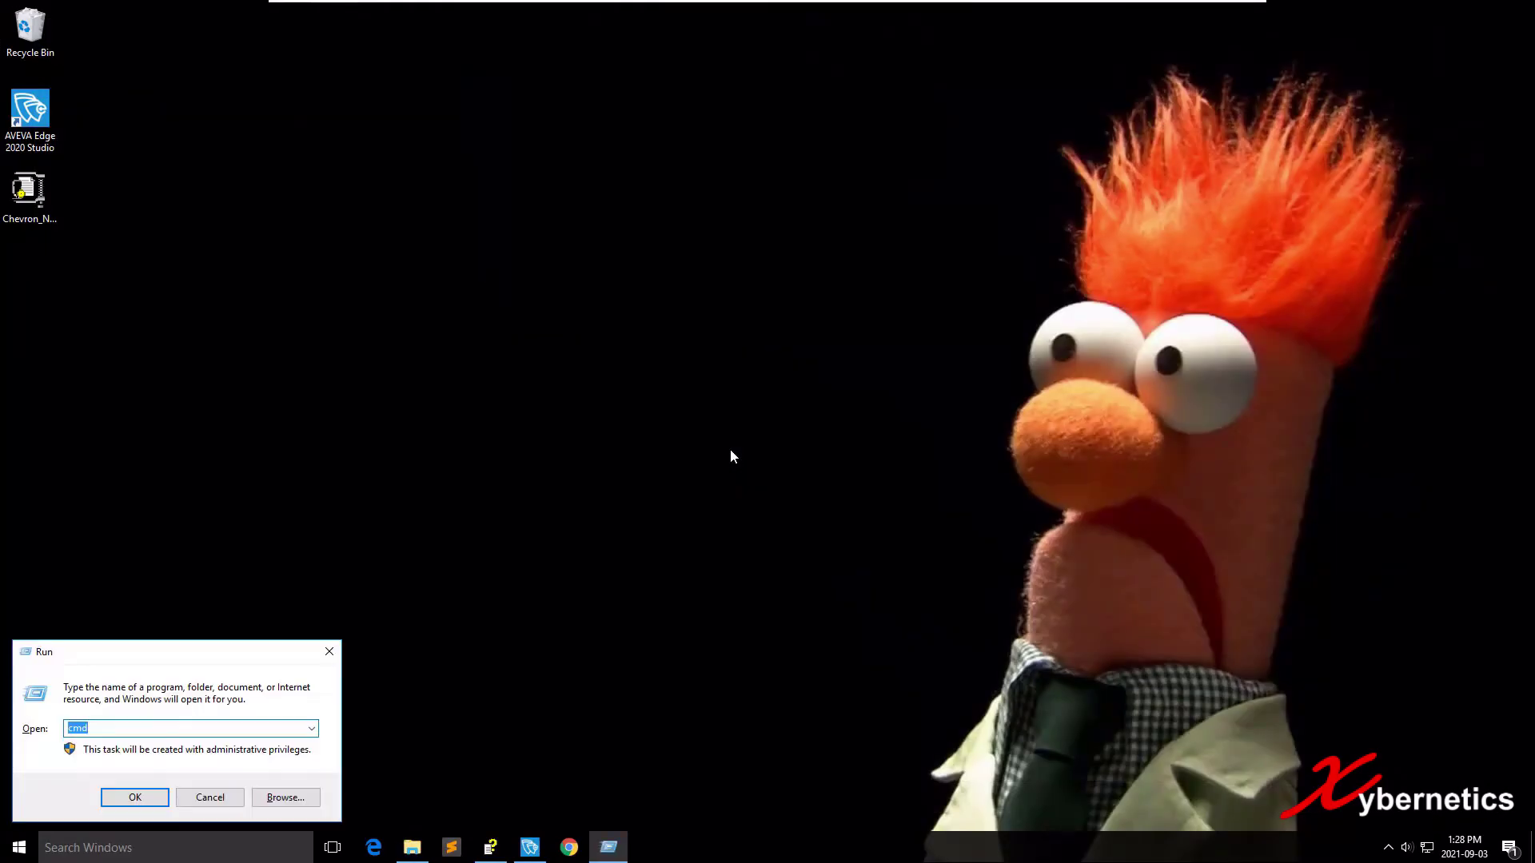
pyautogui.press('Return')
pyautogui.write('net')
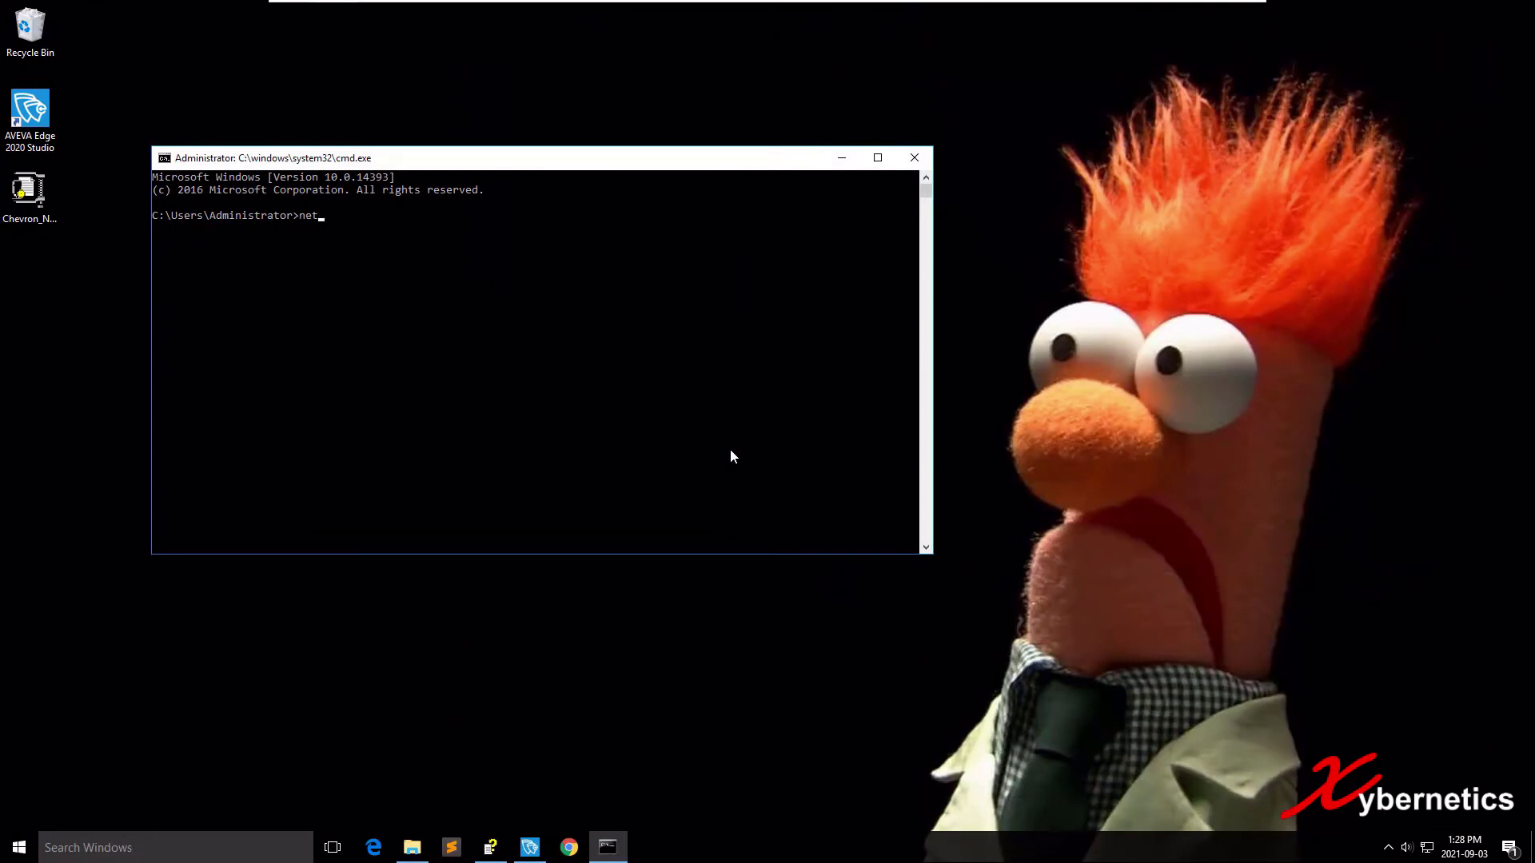
pyautogui.write(' start w3svc')
pyautogui.press('Return')
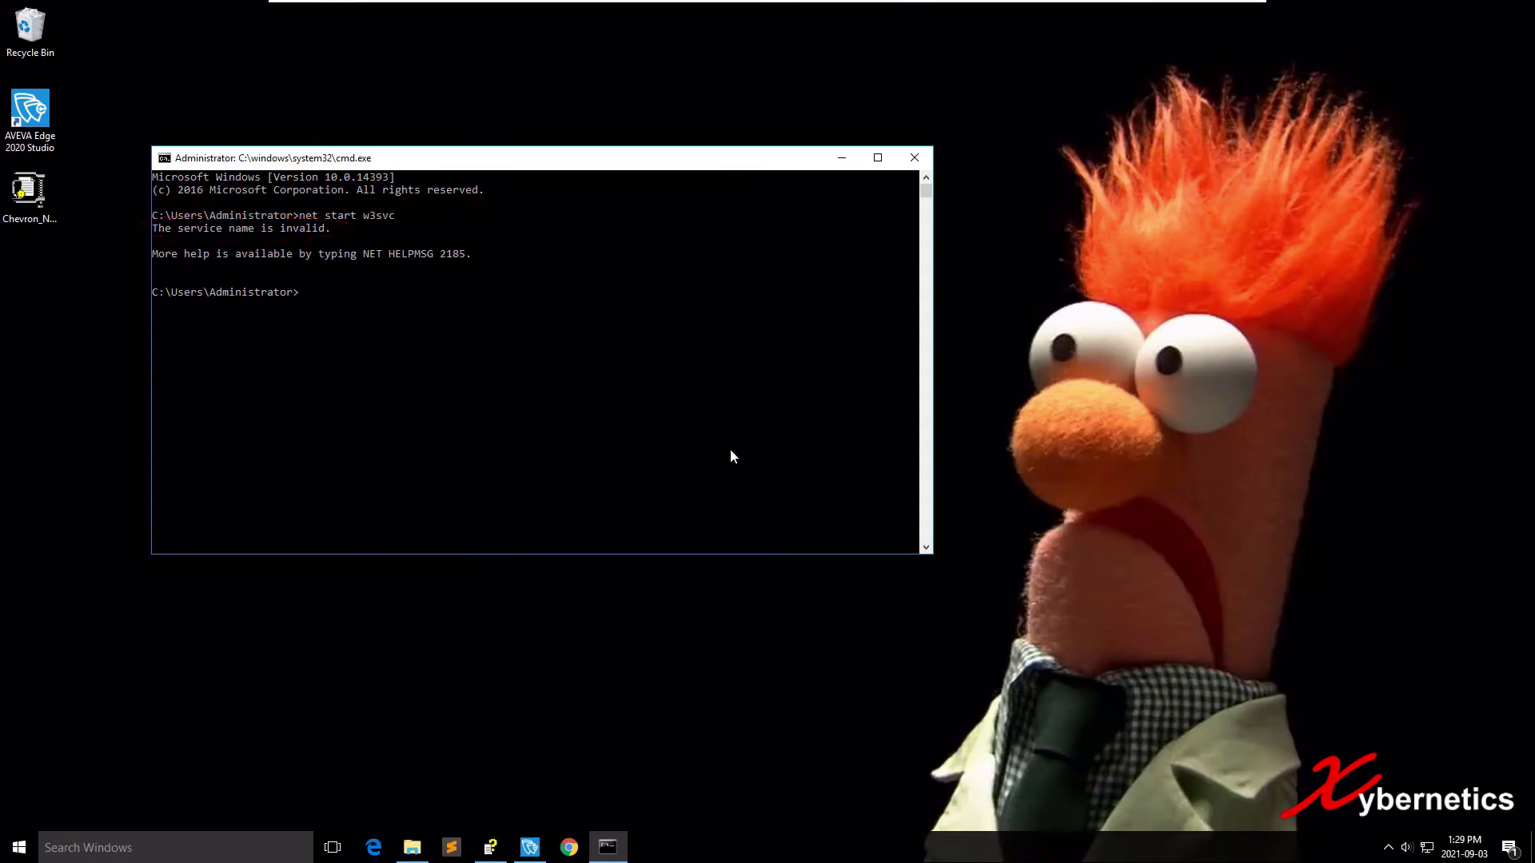
pyautogui.hotkey('alt', 'F4')
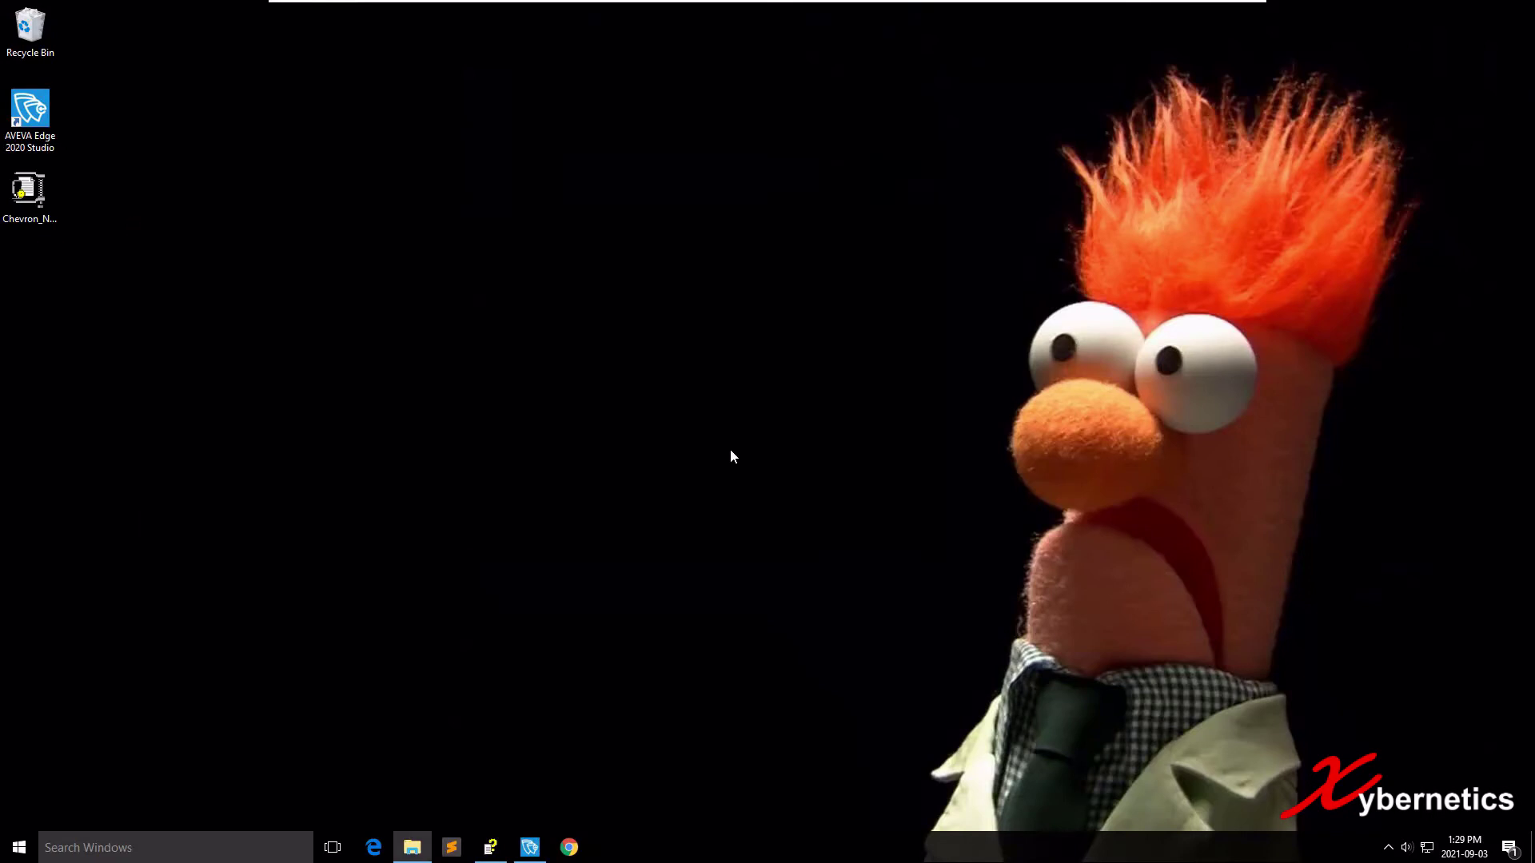
pyautogui.press('super+Pause')
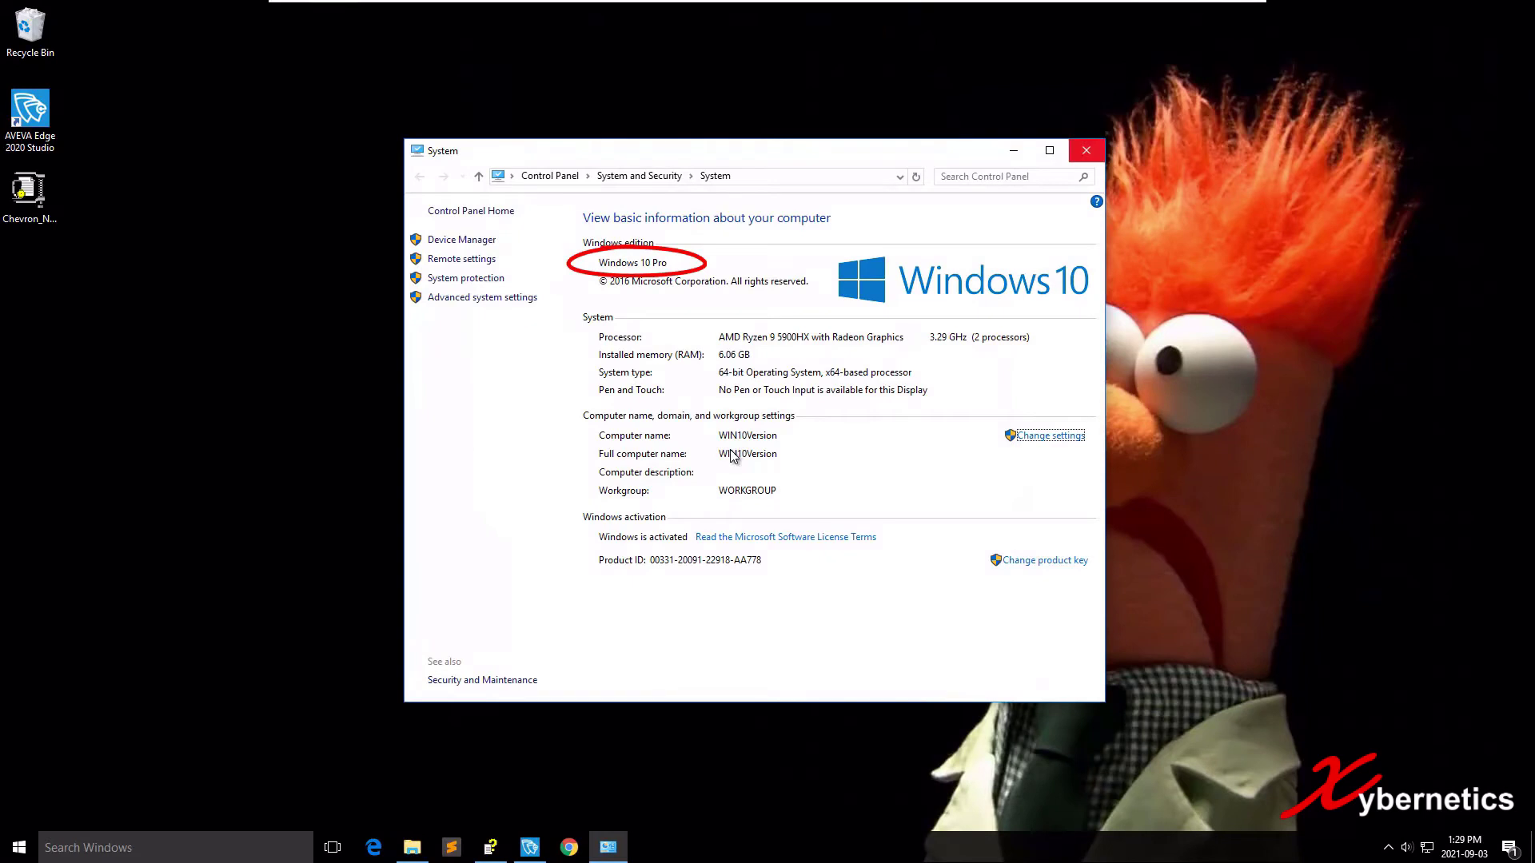
pyautogui.hotkey('alt', 'F4')
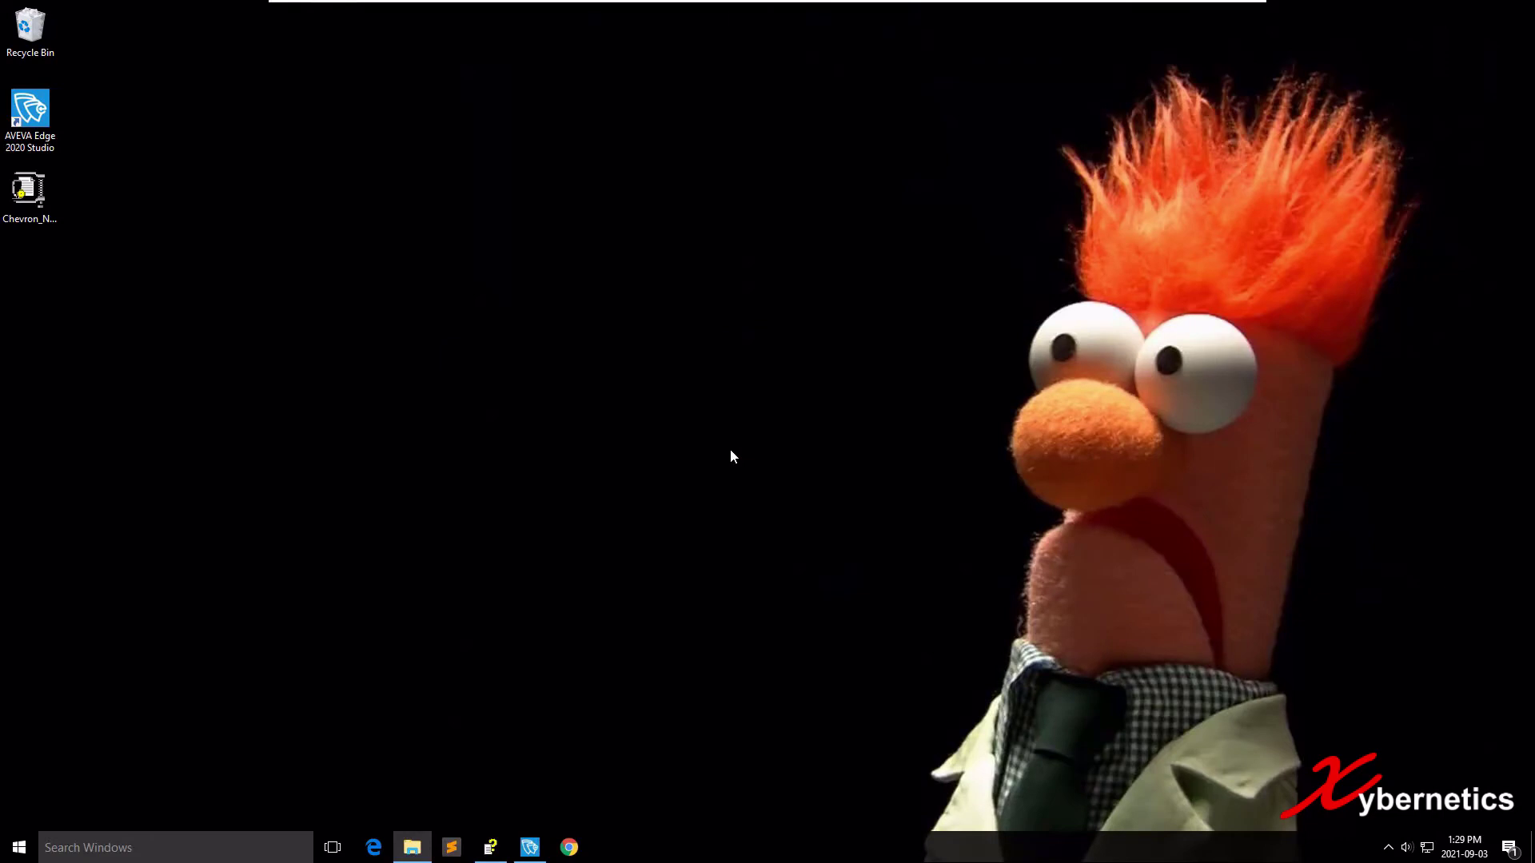
# Open Control Panel from Start search and go to Programs > Programs and Features.
pyautogui.press('super')
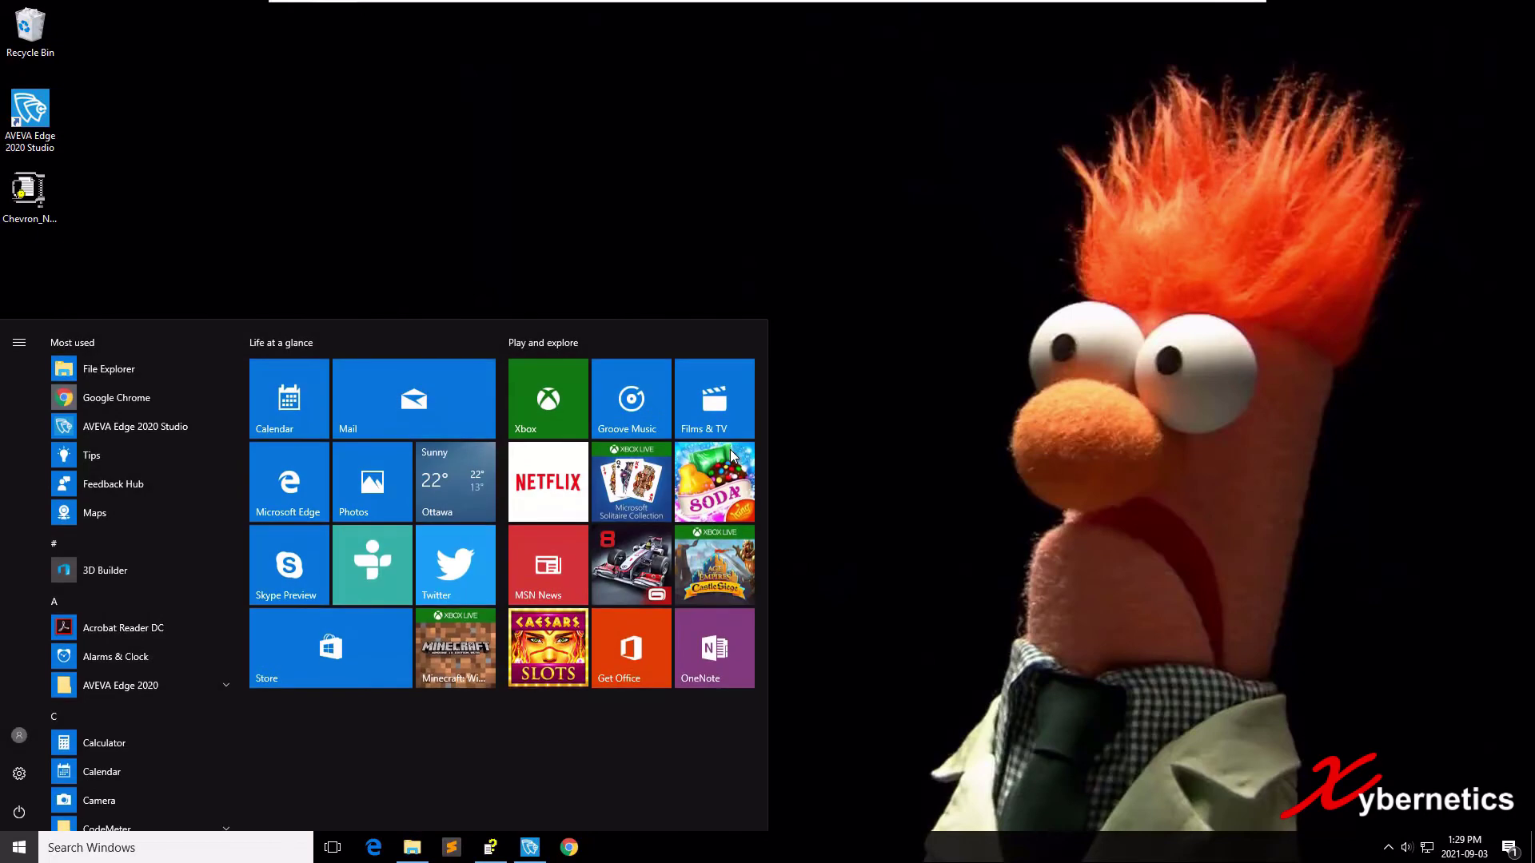
pyautogui.write('control')
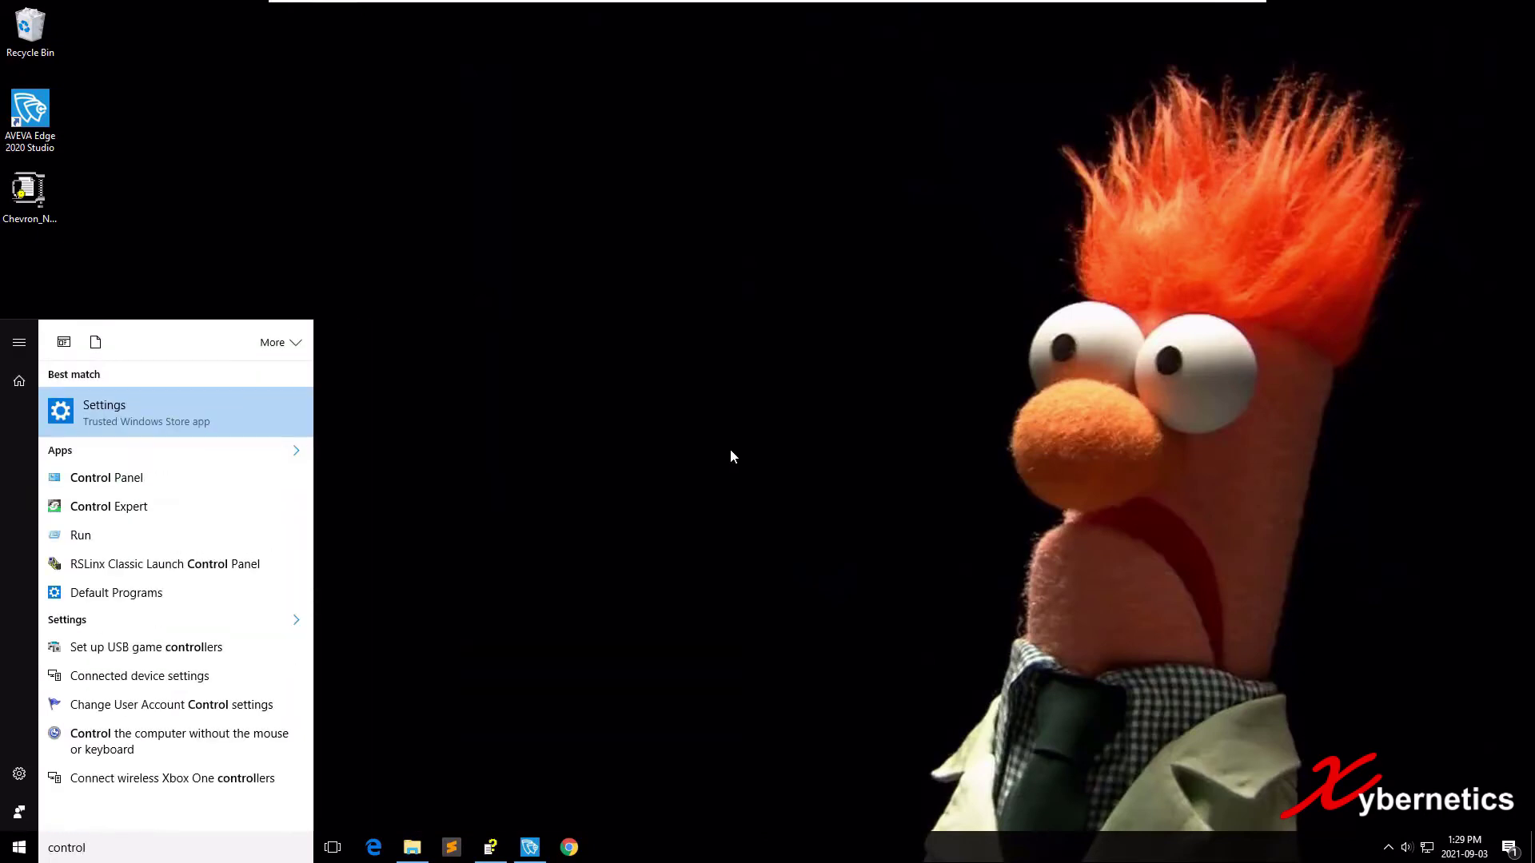
pyautogui.press('Down')
pyautogui.press('Return')
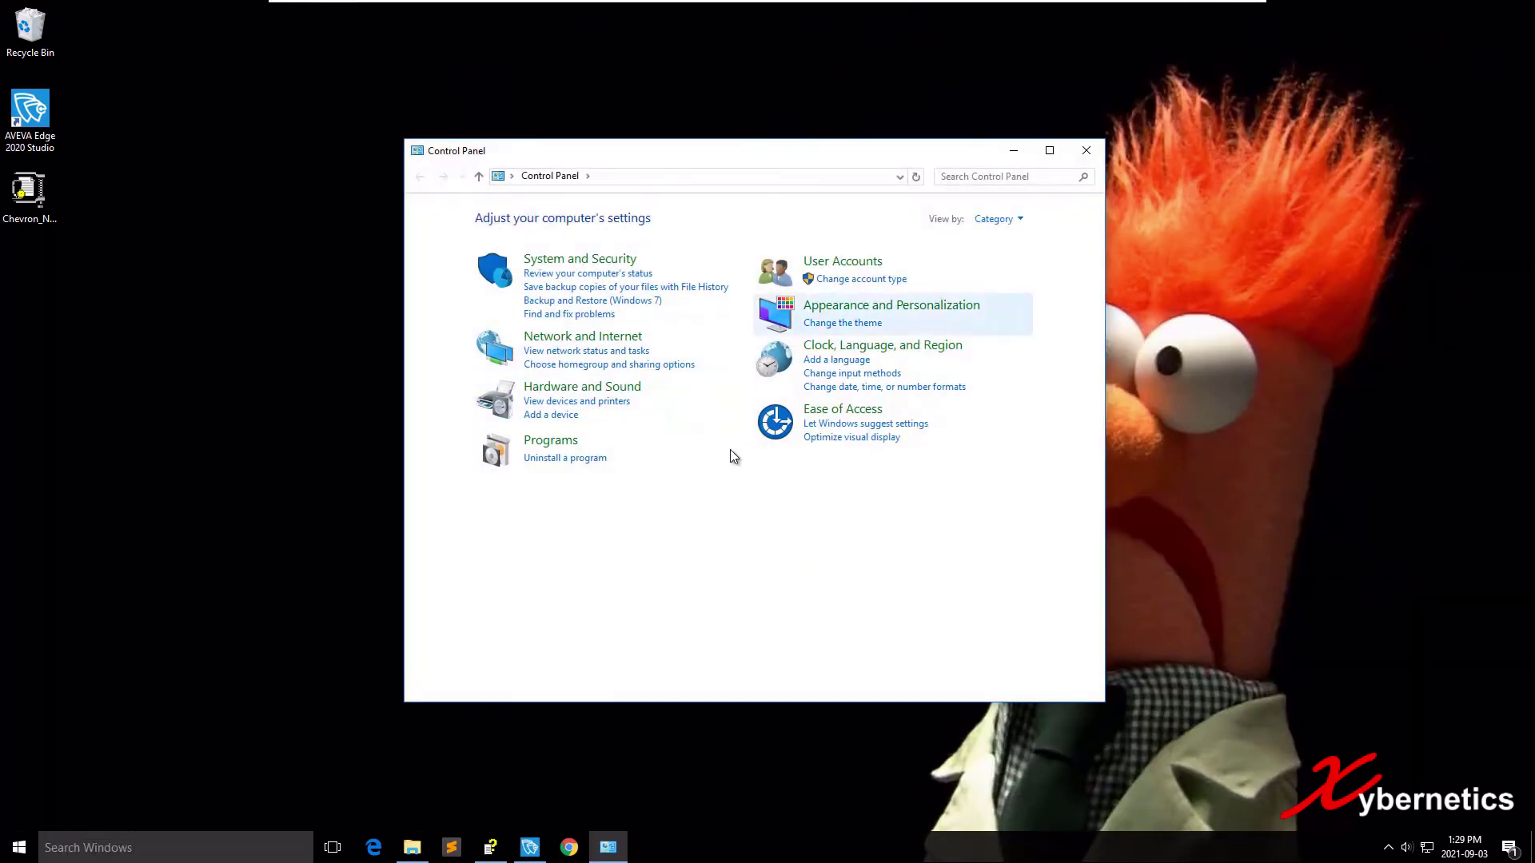
pyautogui.click(734, 456)
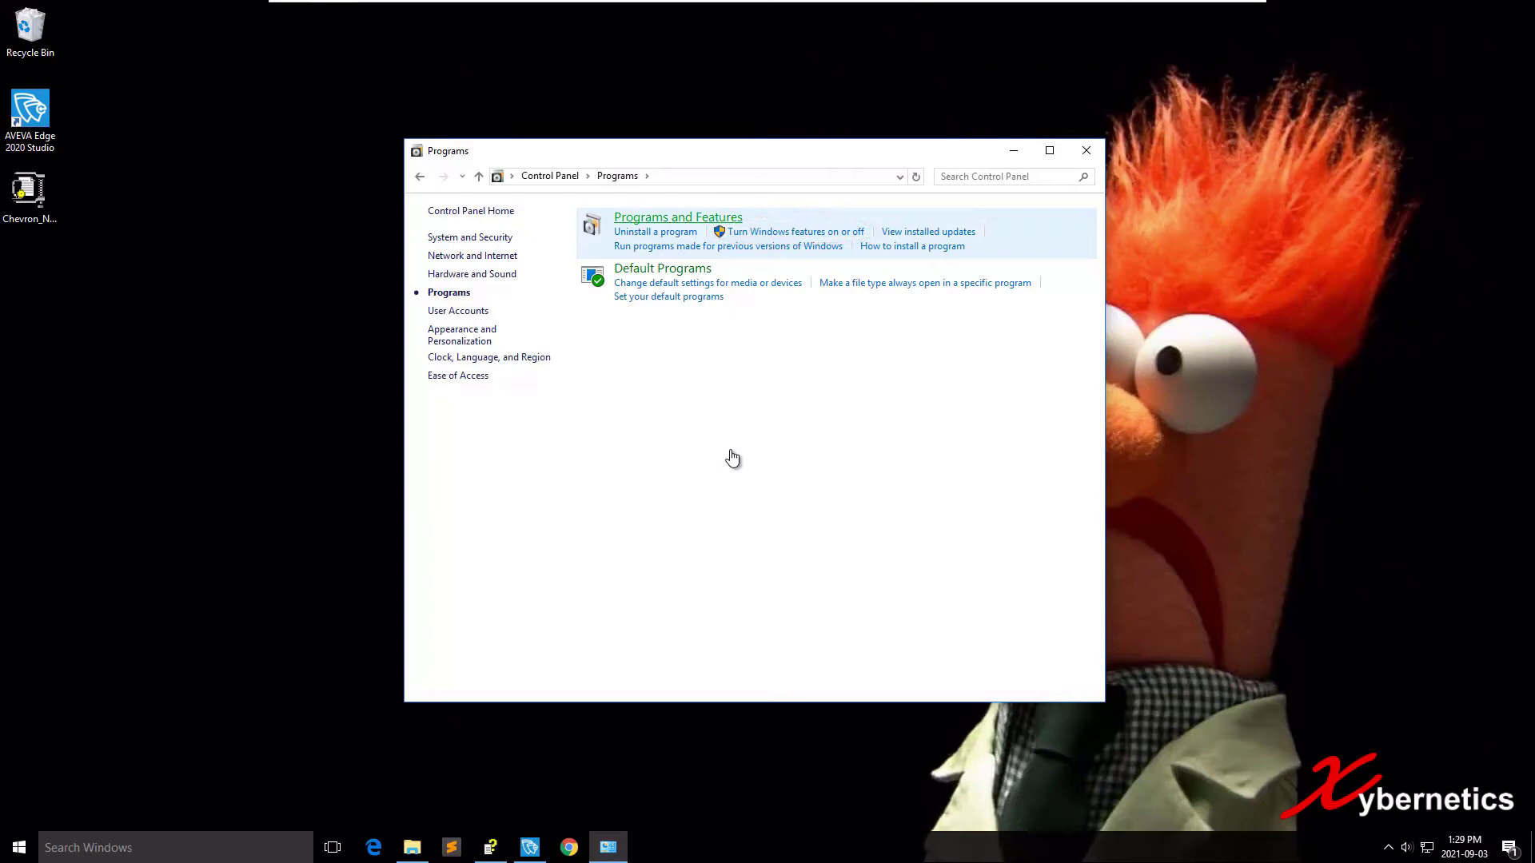
pyautogui.press('Return')
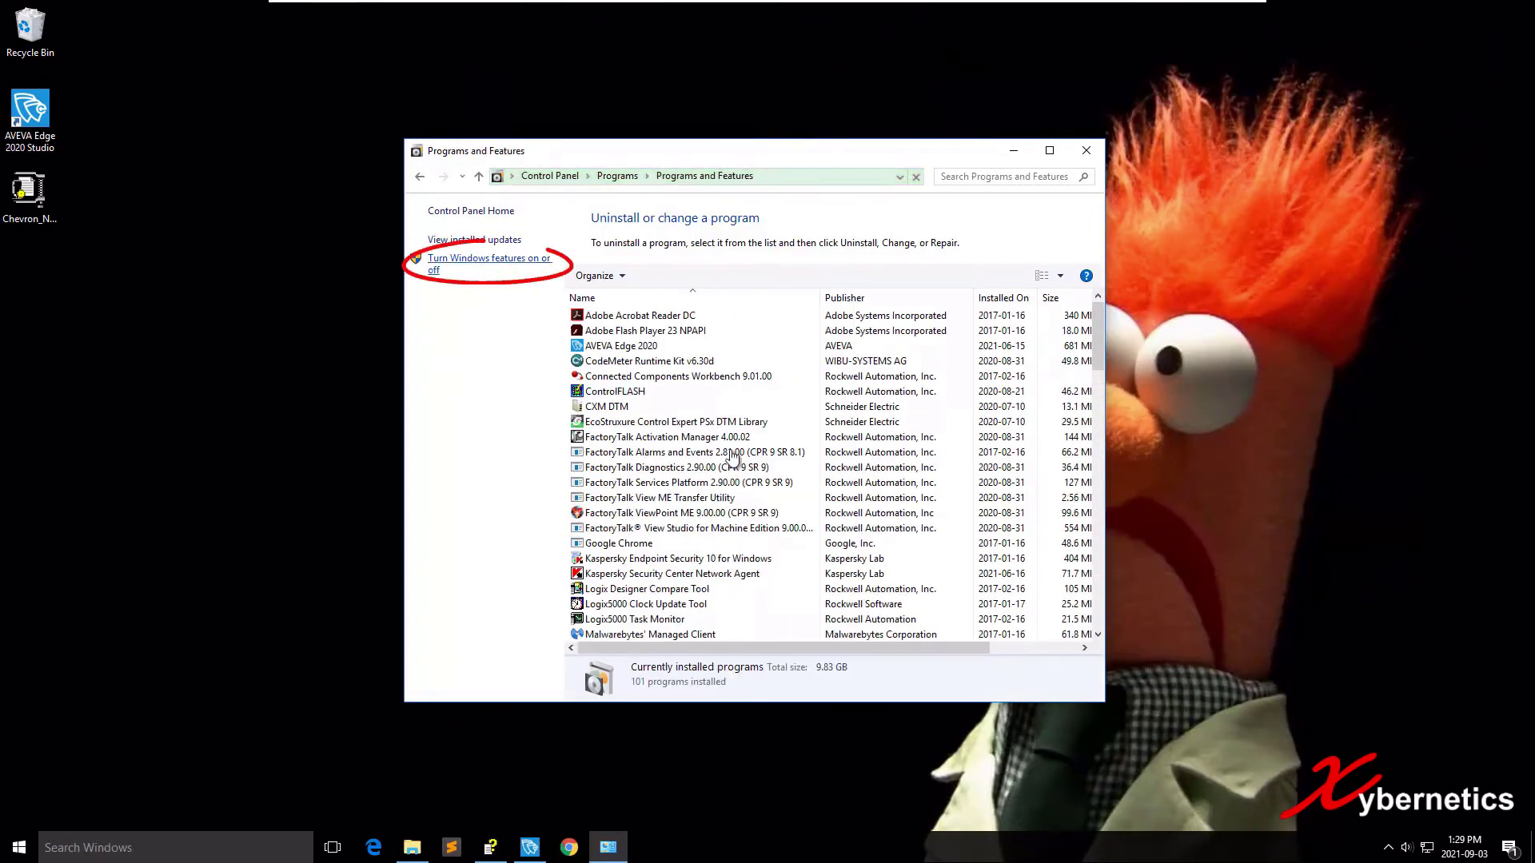
# Open Windows Features, make the dialog taller, and expand Internet Information Services.
pyautogui.press('Return')
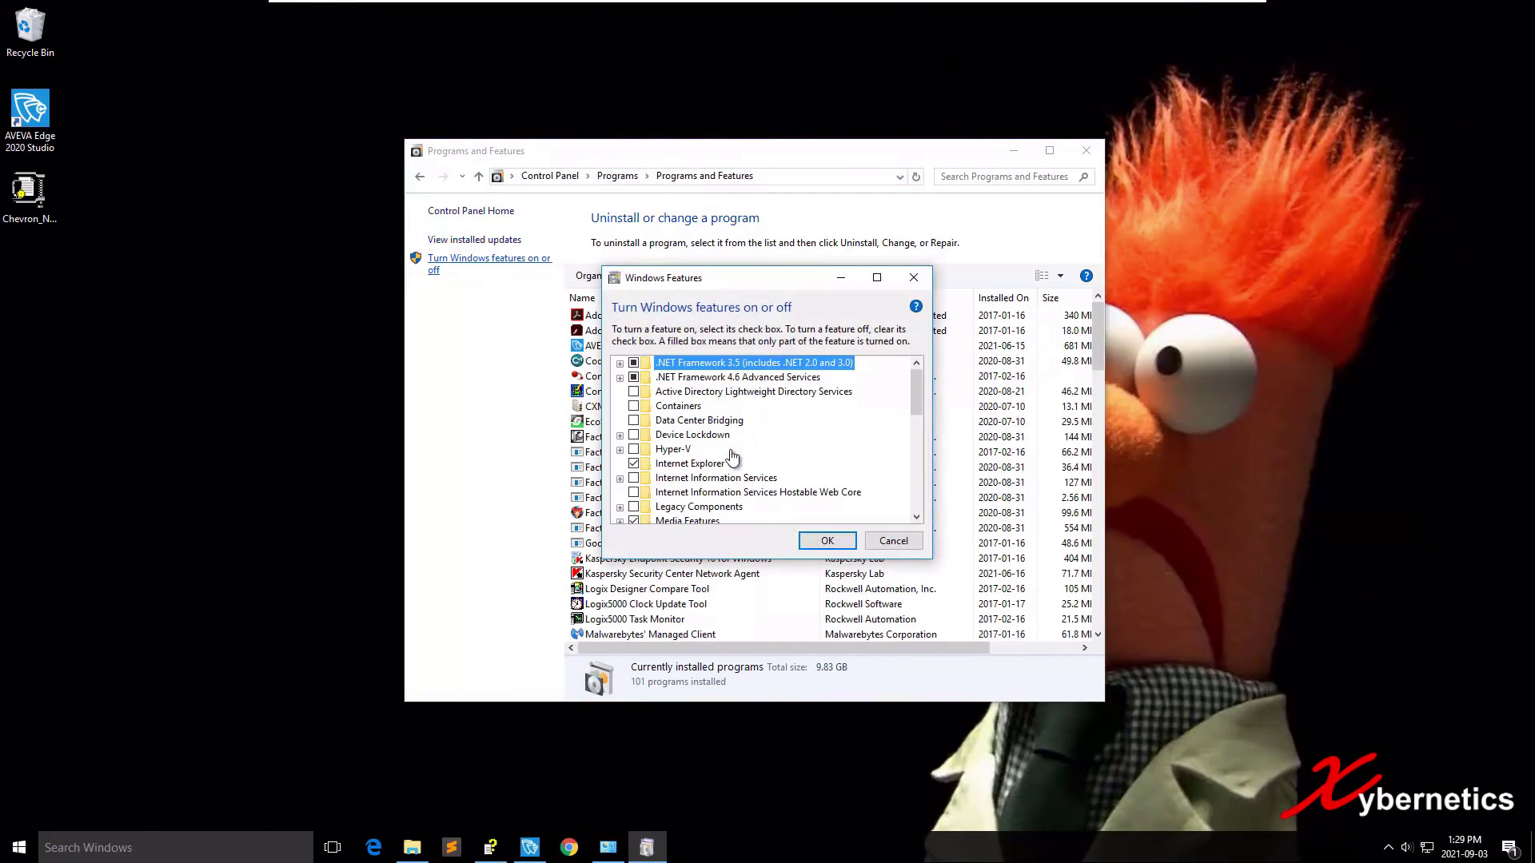
pyautogui.moveTo(732, 267); pyautogui.dragTo(732, 41)
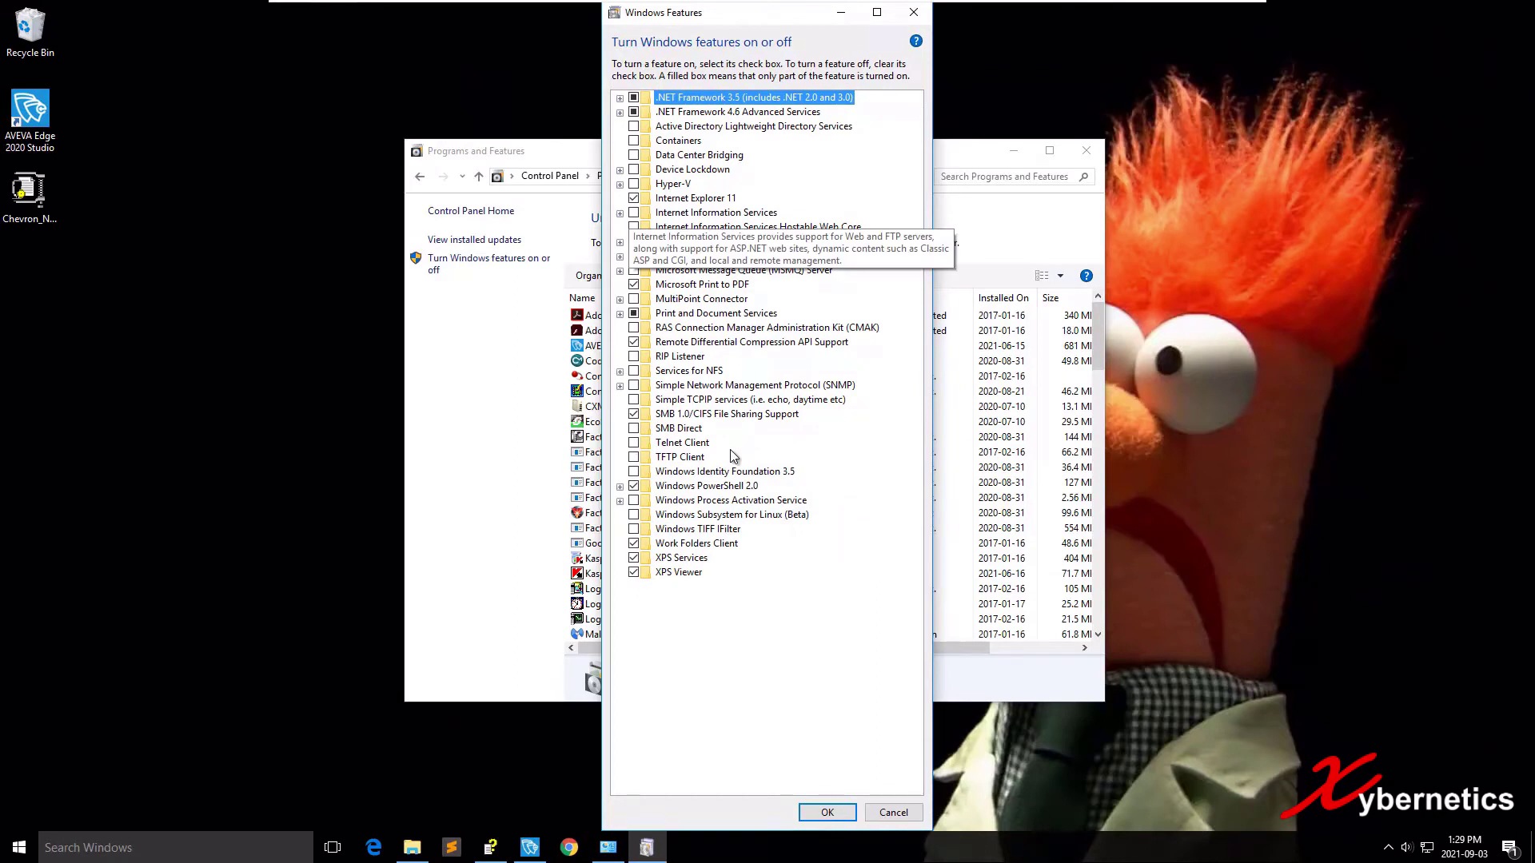
pyautogui.press('i')
pyautogui.press('i')
pyautogui.press('Right')
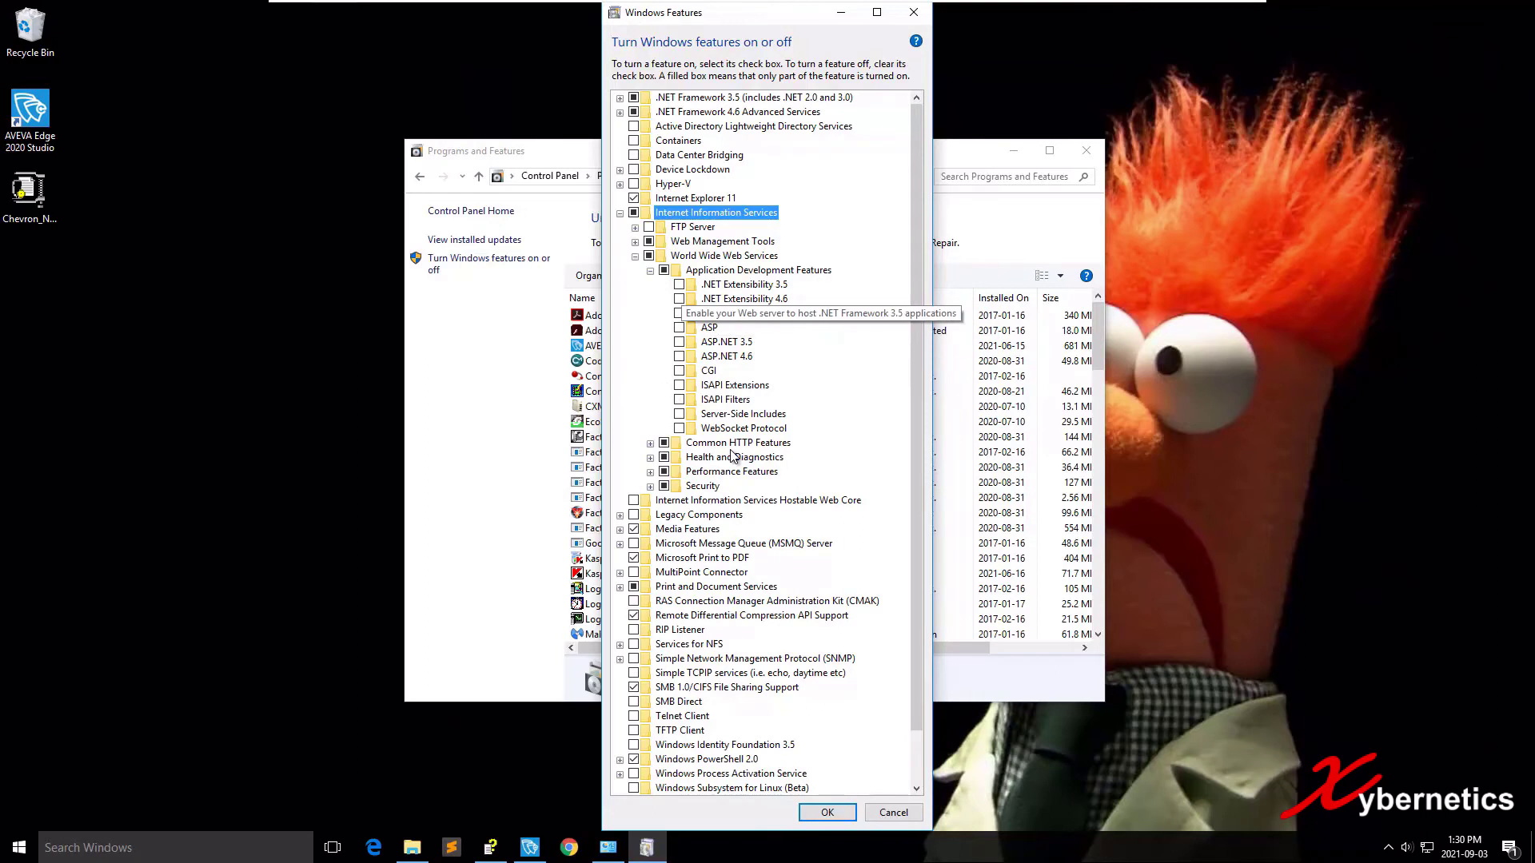
# Tick .NET Extensibility 3.5 and 4.6, ASP, and ASP.NET 3.5 and 4.6.
pyautogui.press('space')
pyautogui.press('Down')
pyautogui.press('space')
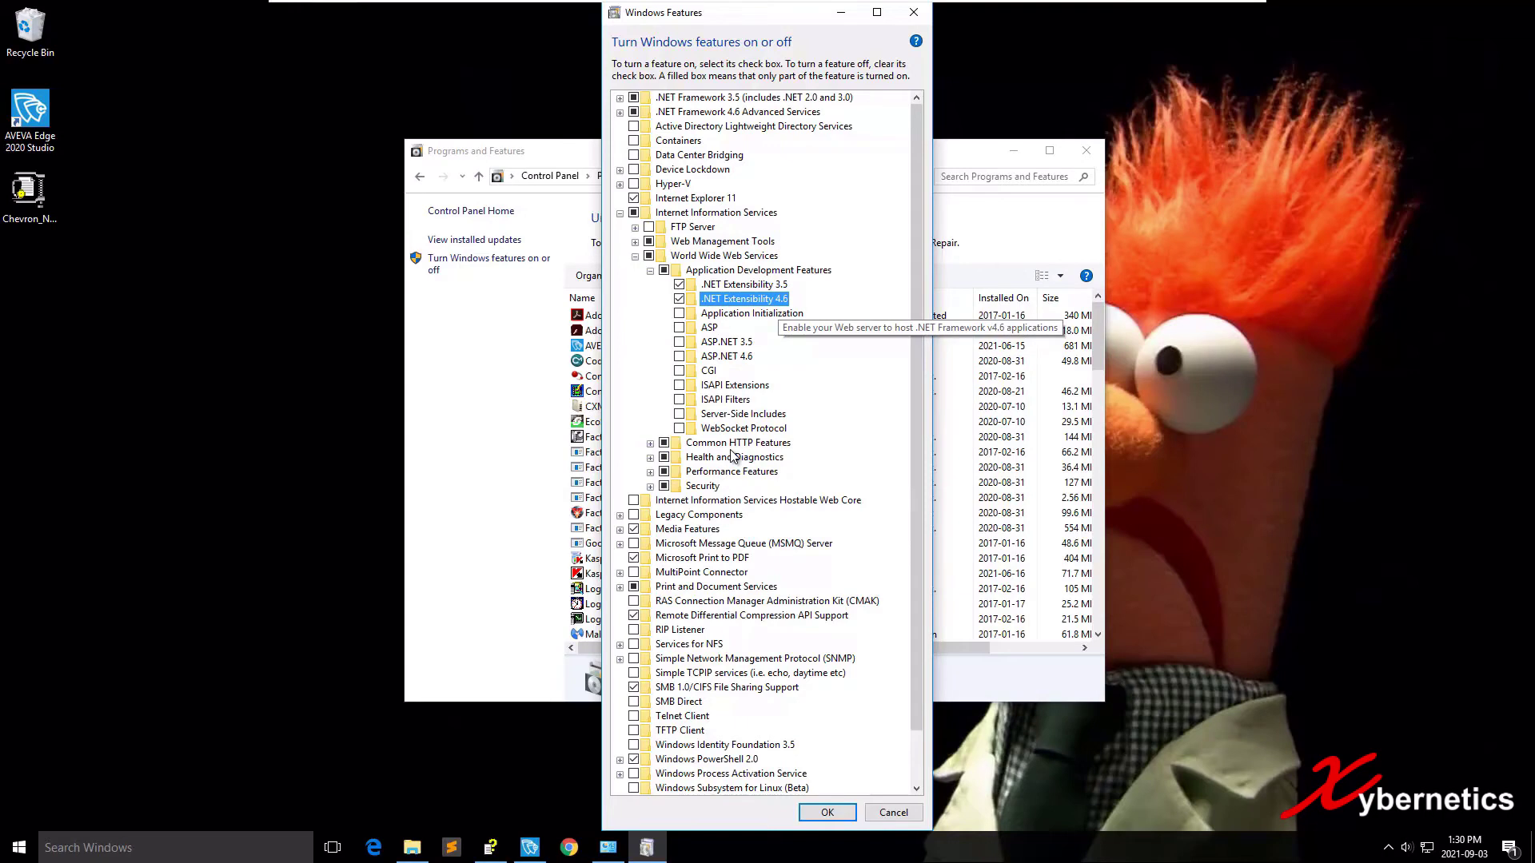
pyautogui.press('Down')
pyautogui.press('Down')
pyautogui.press('space')
pyautogui.press('Down')
pyautogui.press('space')
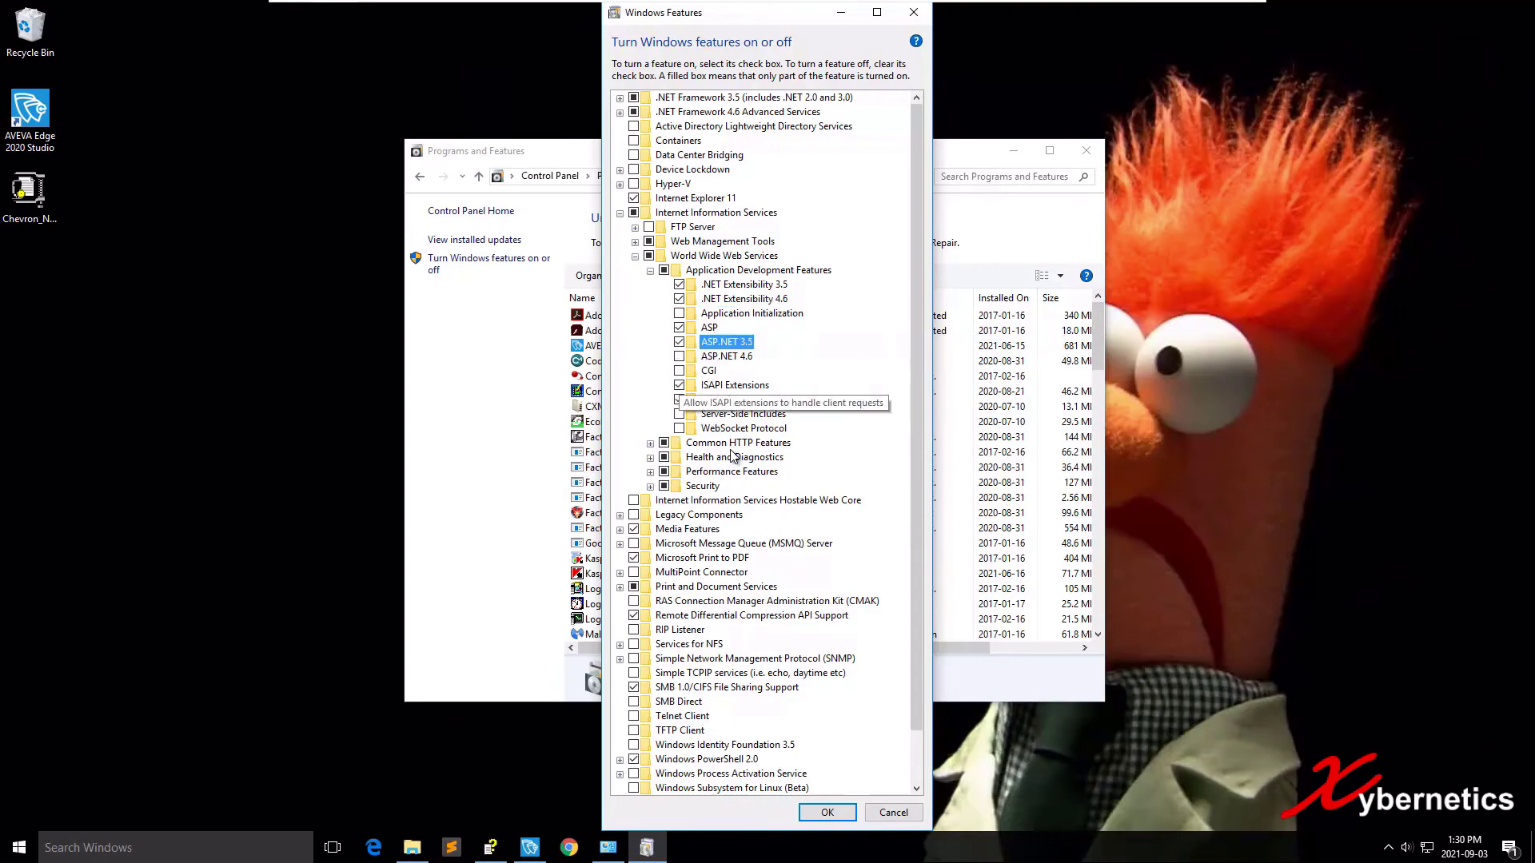
pyautogui.press('Down')
pyautogui.press('space')
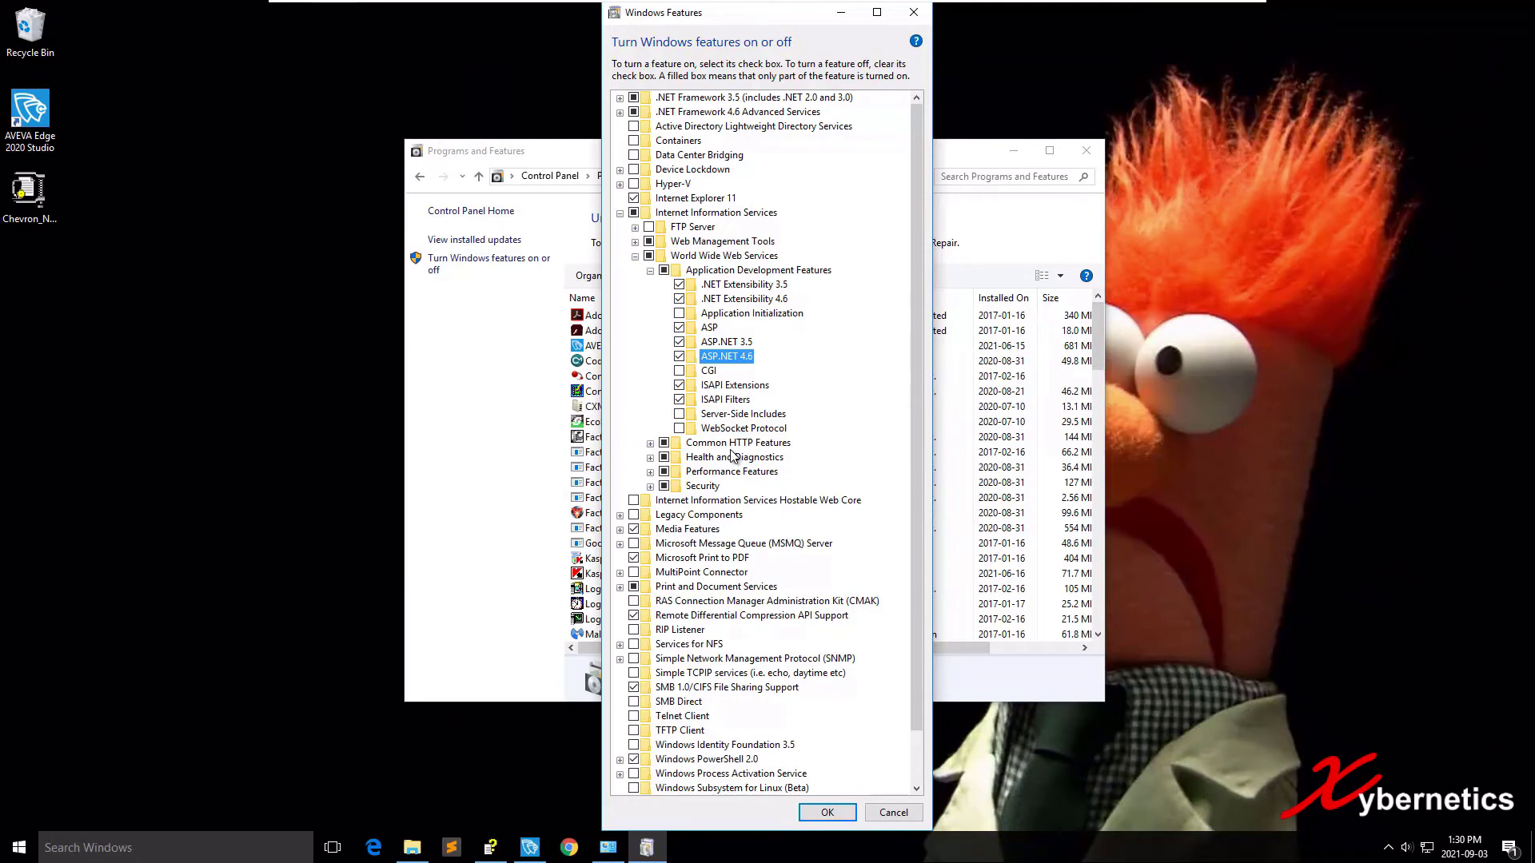
# Expand Common HTTP Features and Health and Diagnostics to review their options.
pyautogui.click(650, 443)
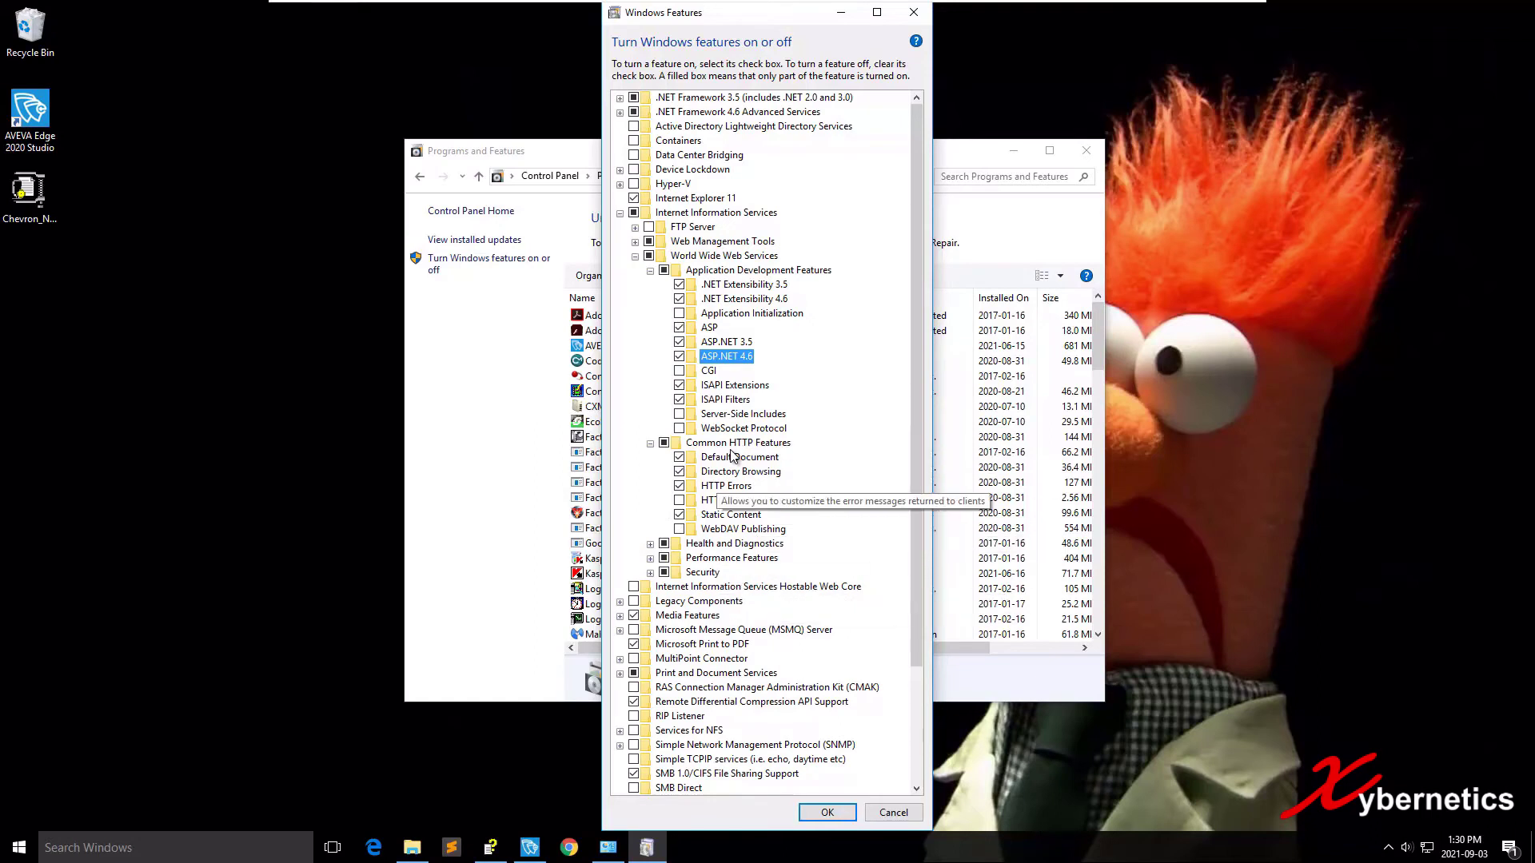
pyautogui.scroll(-2, 731, 455)
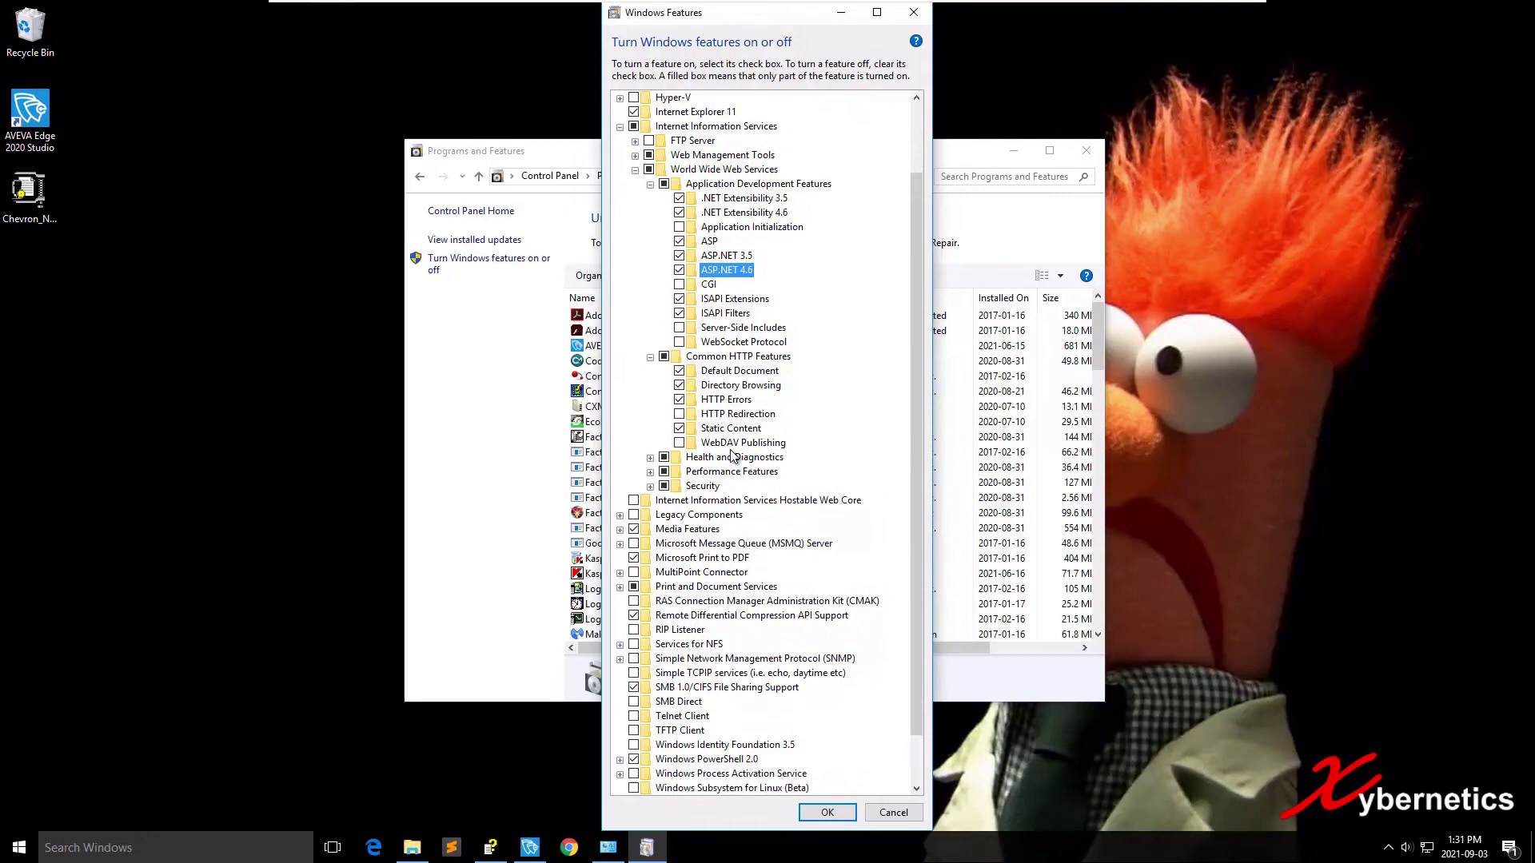
pyautogui.doubleClick(732, 456)
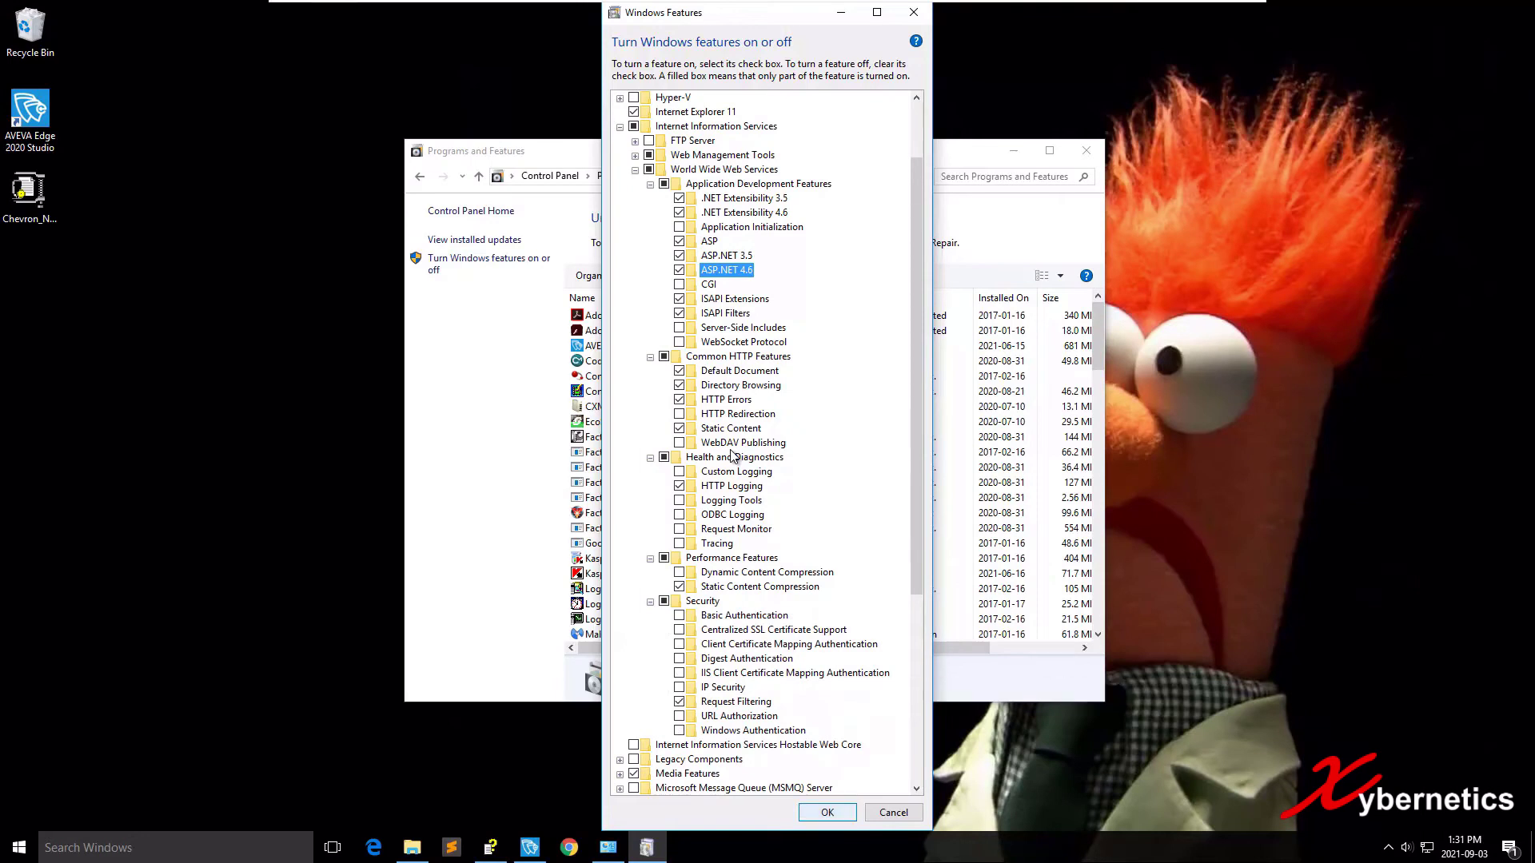
# Apply the IIS feature changes, dismiss the completion message, and close Programs and Features.
pyautogui.press('Return')
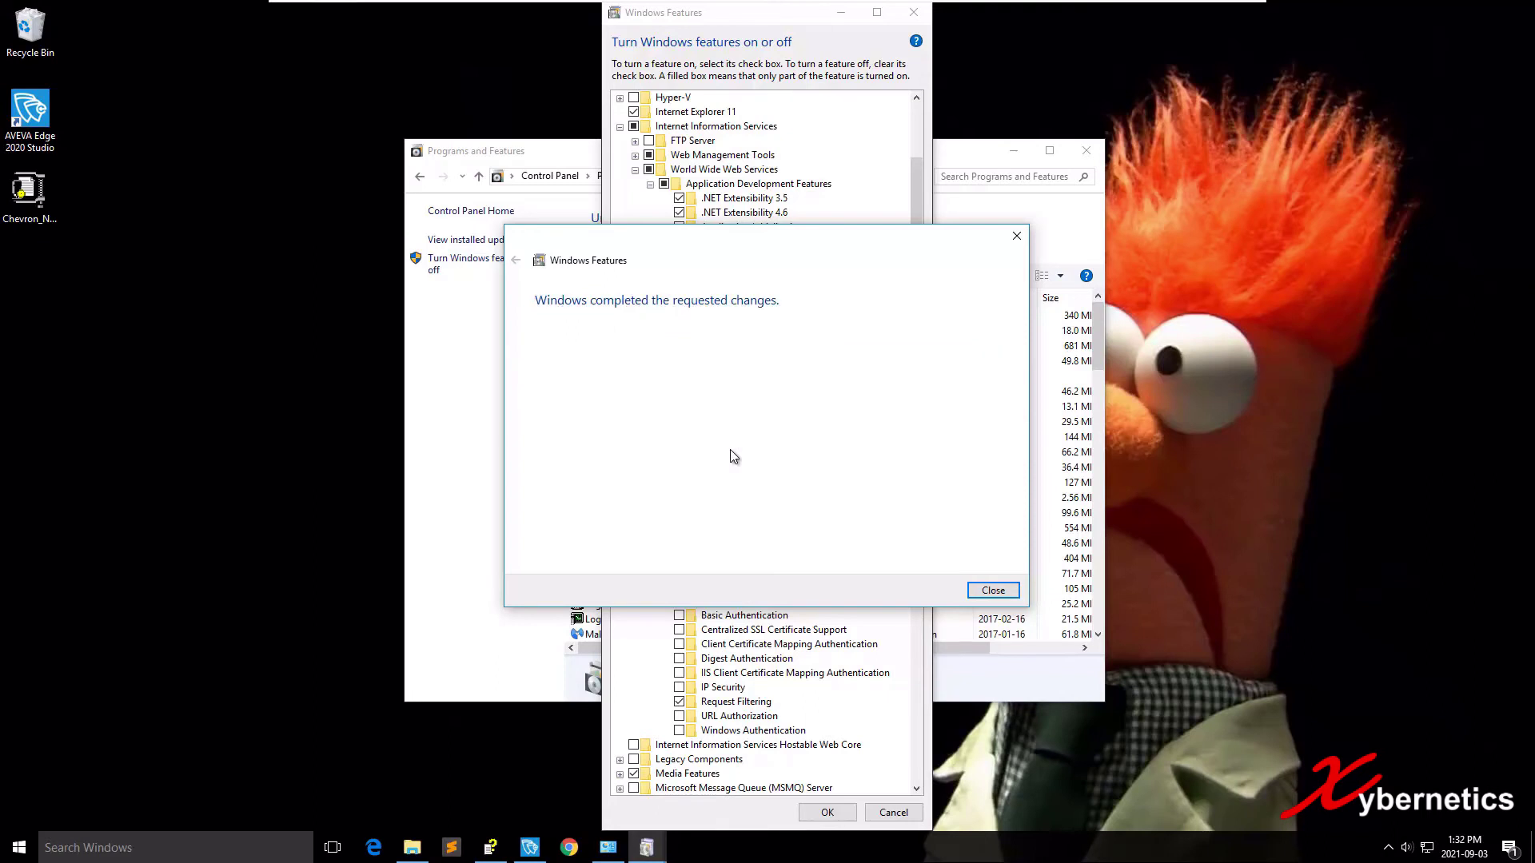
pyautogui.press('Return')
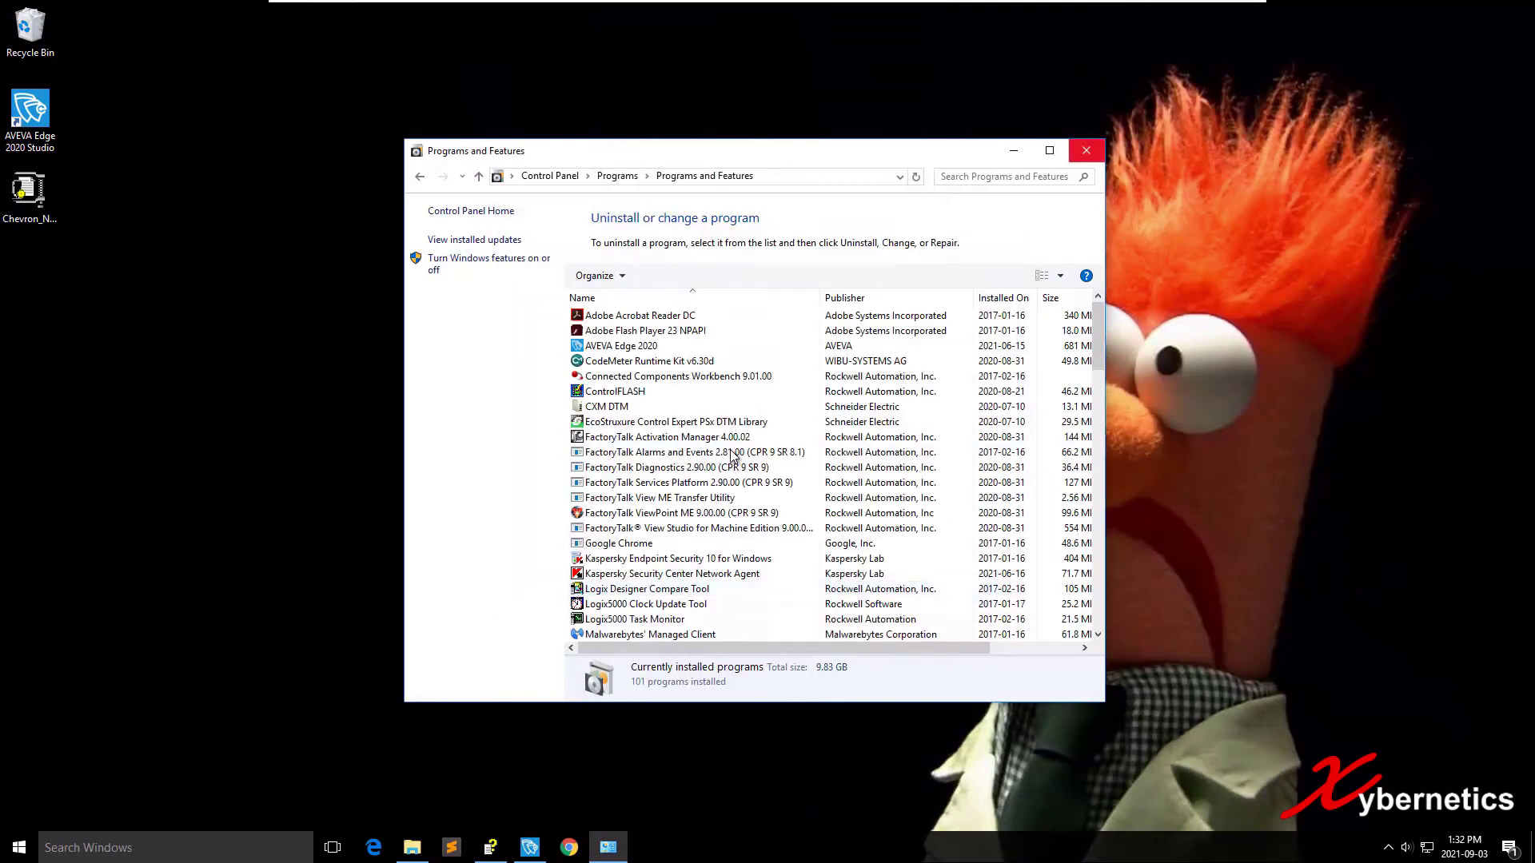
pyautogui.hotkey('alt', 'F4')
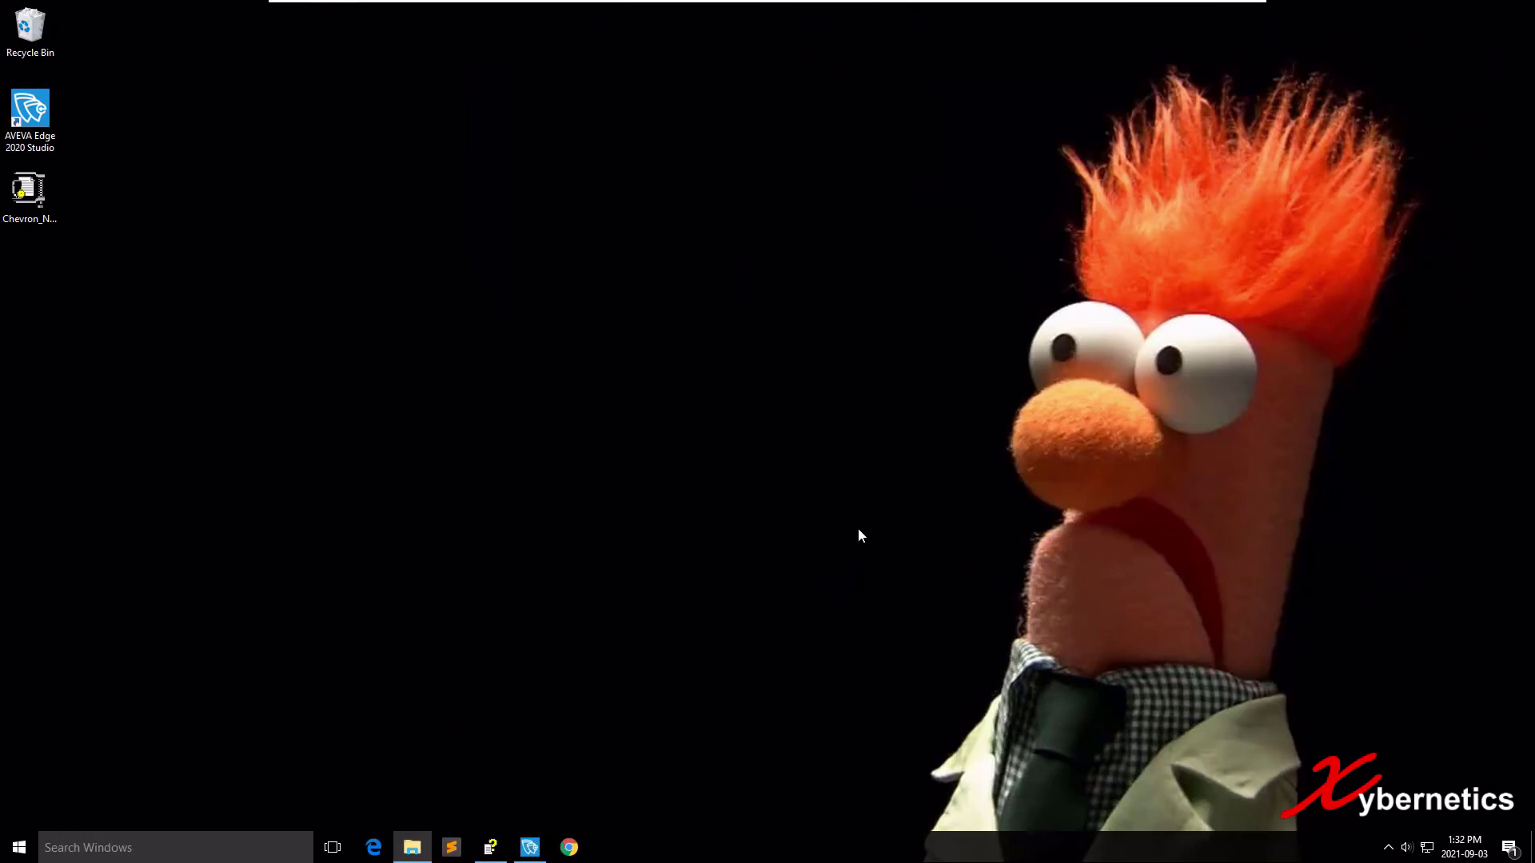
# Reopen Services and jump to World Wide Web Publishing Service to confirm it is Running and Automatic.
pyautogui.press('super')
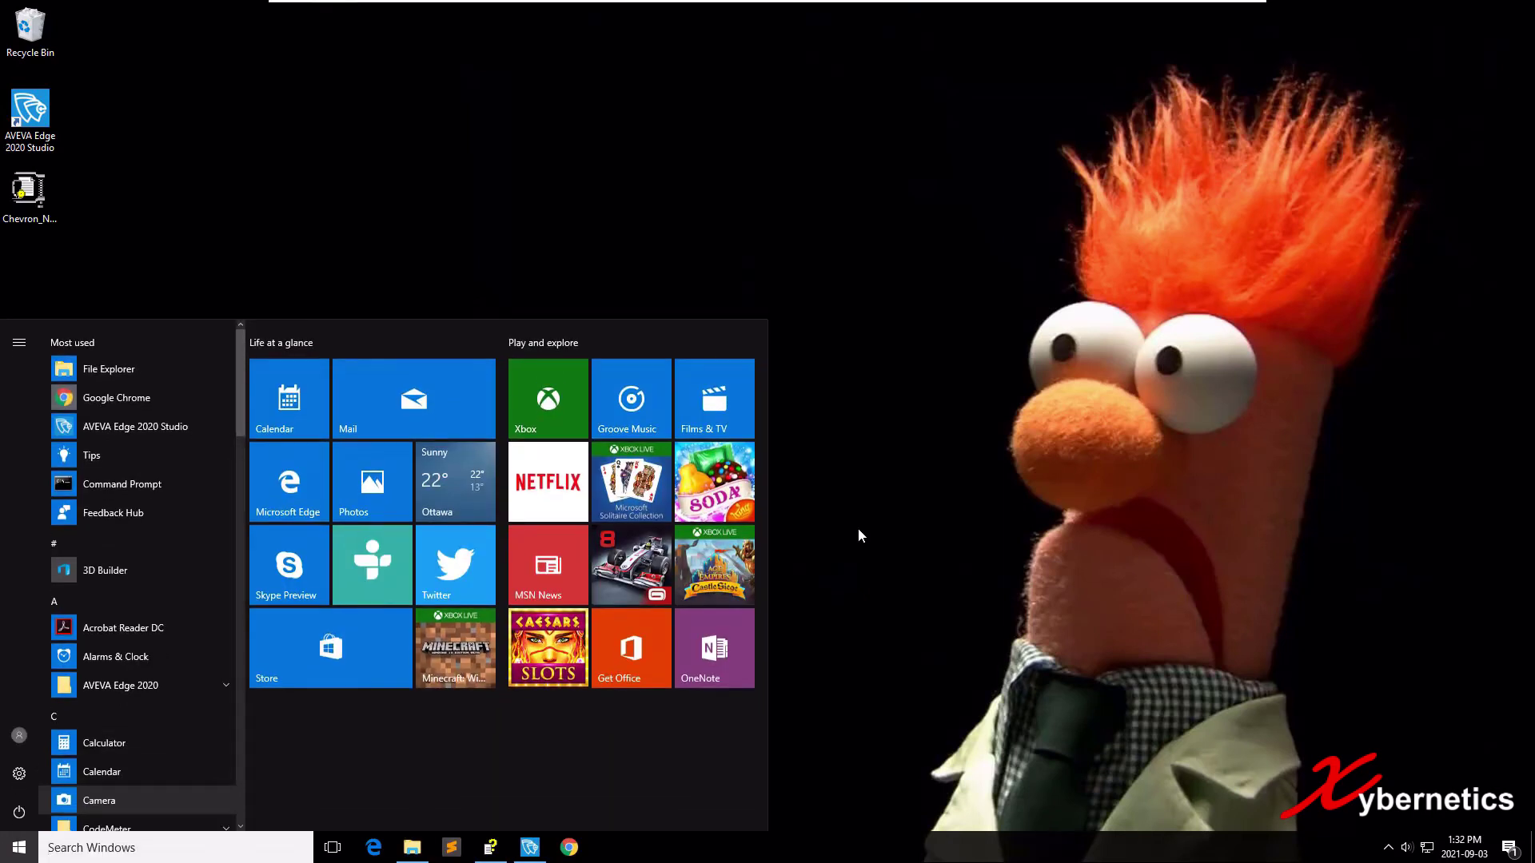
pyautogui.write('service')
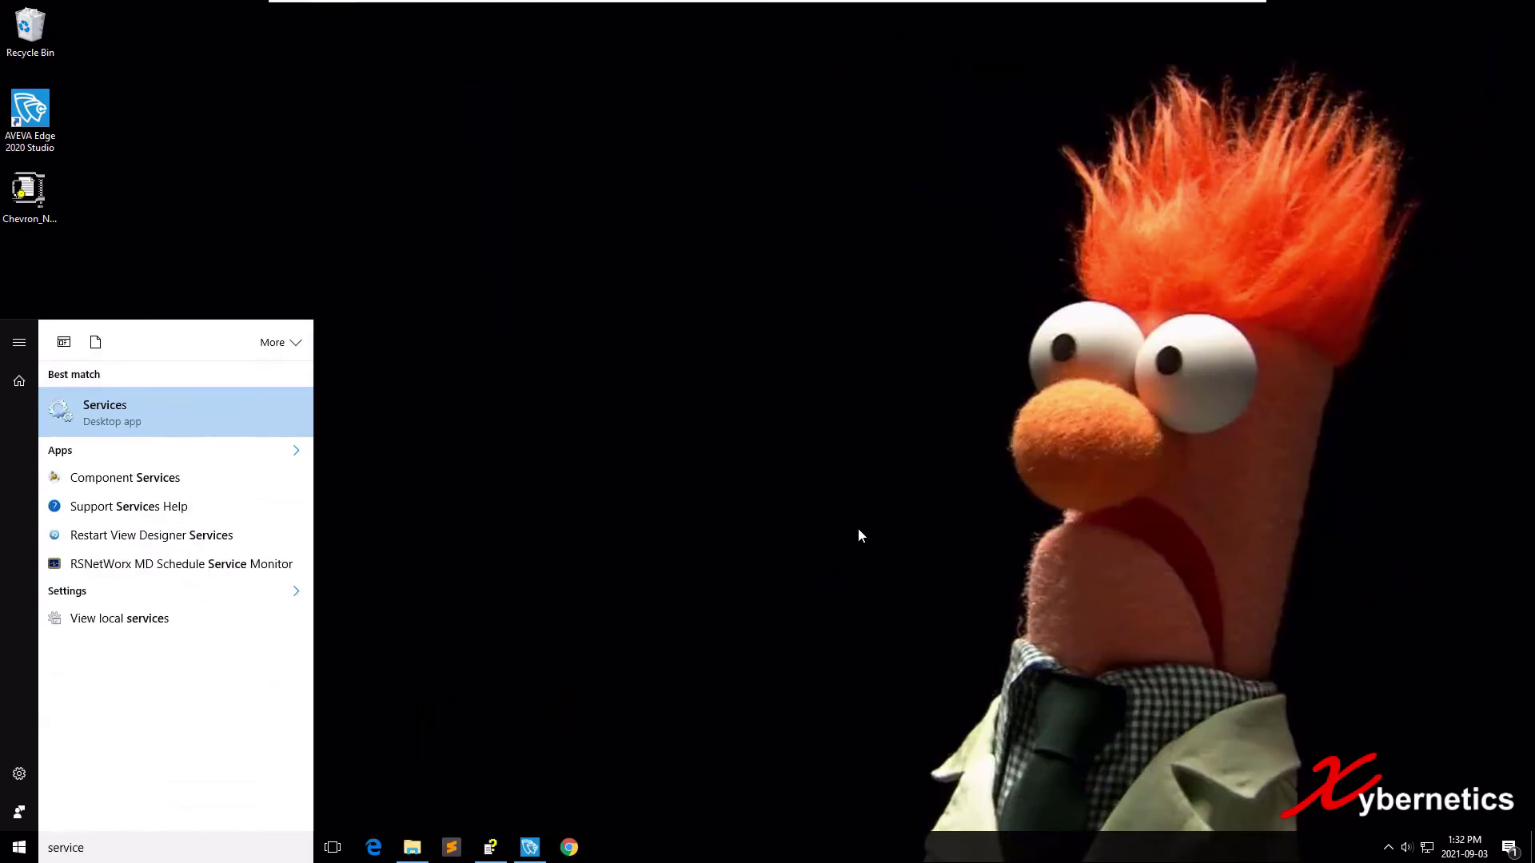
pyautogui.press('Return')
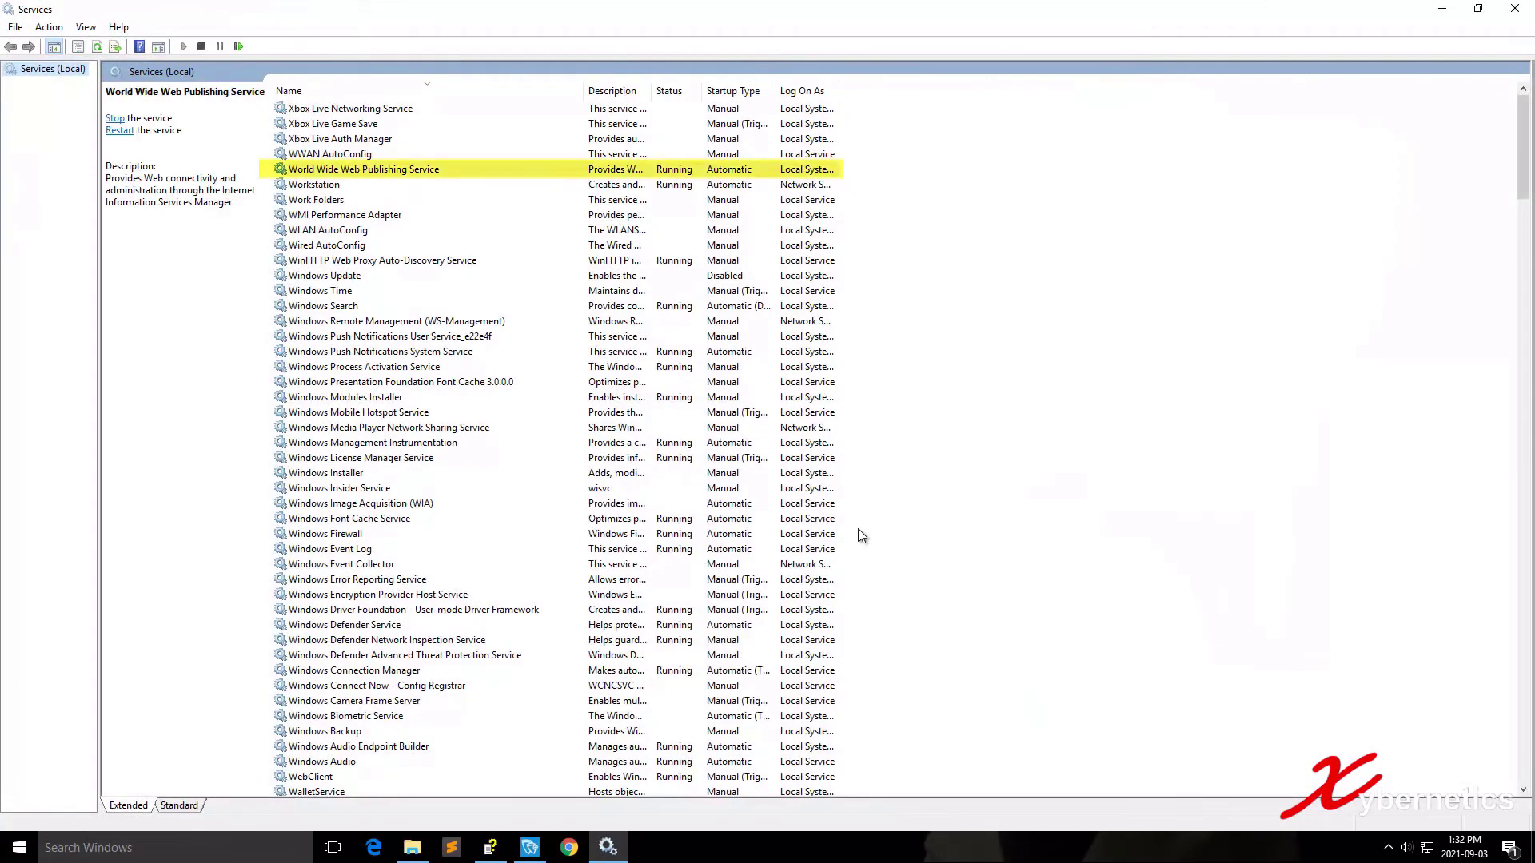
pyautogui.write('world')
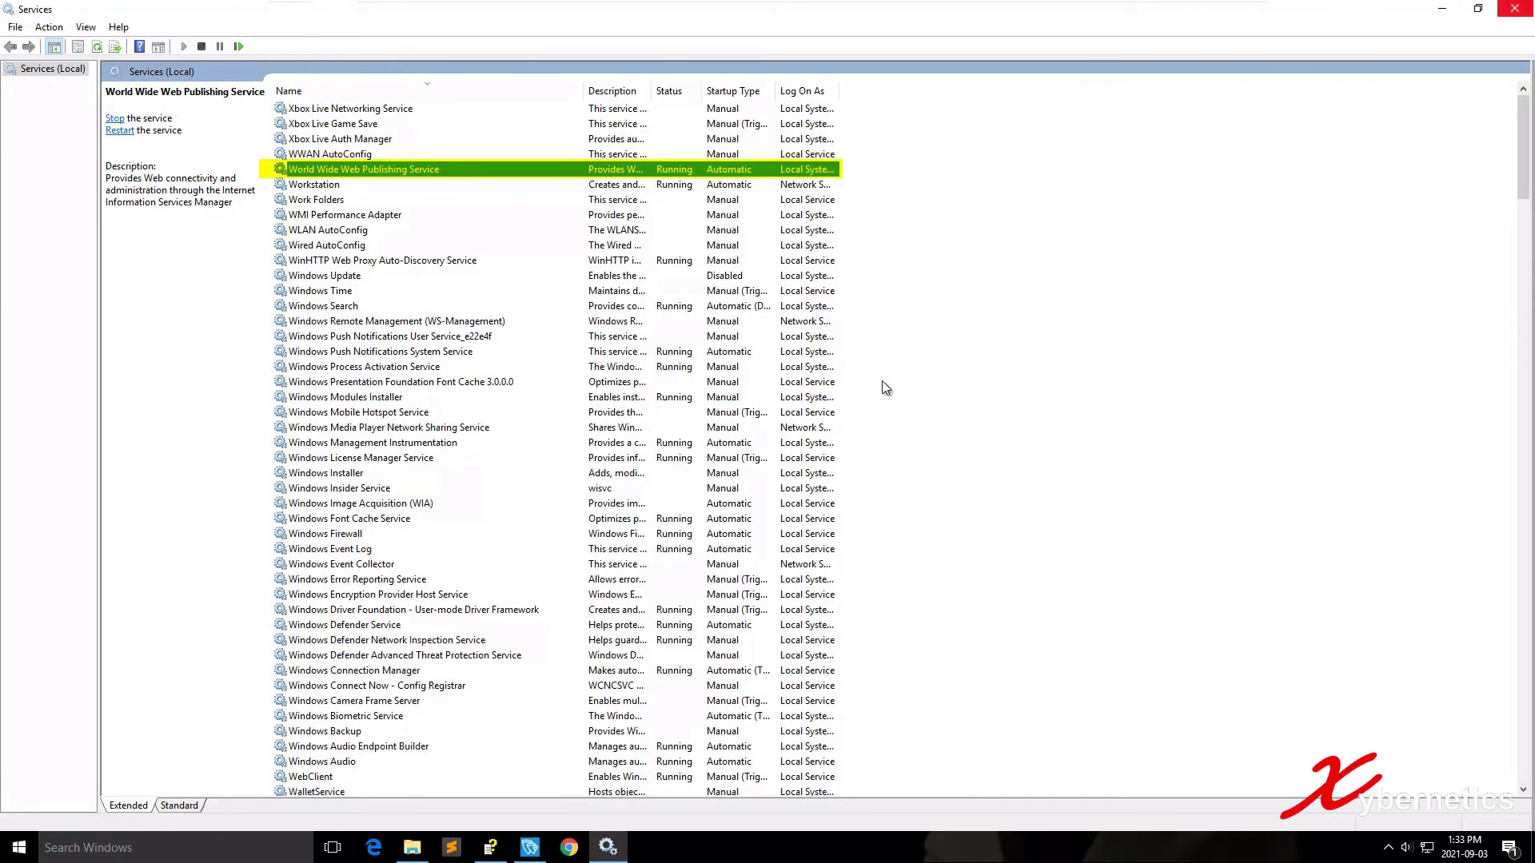
# Close Services and run 'net start w3svc' as administrator, which reports the service already started.
pyautogui.hotkey('alt', 'F4')
pyautogui.press('super+r')
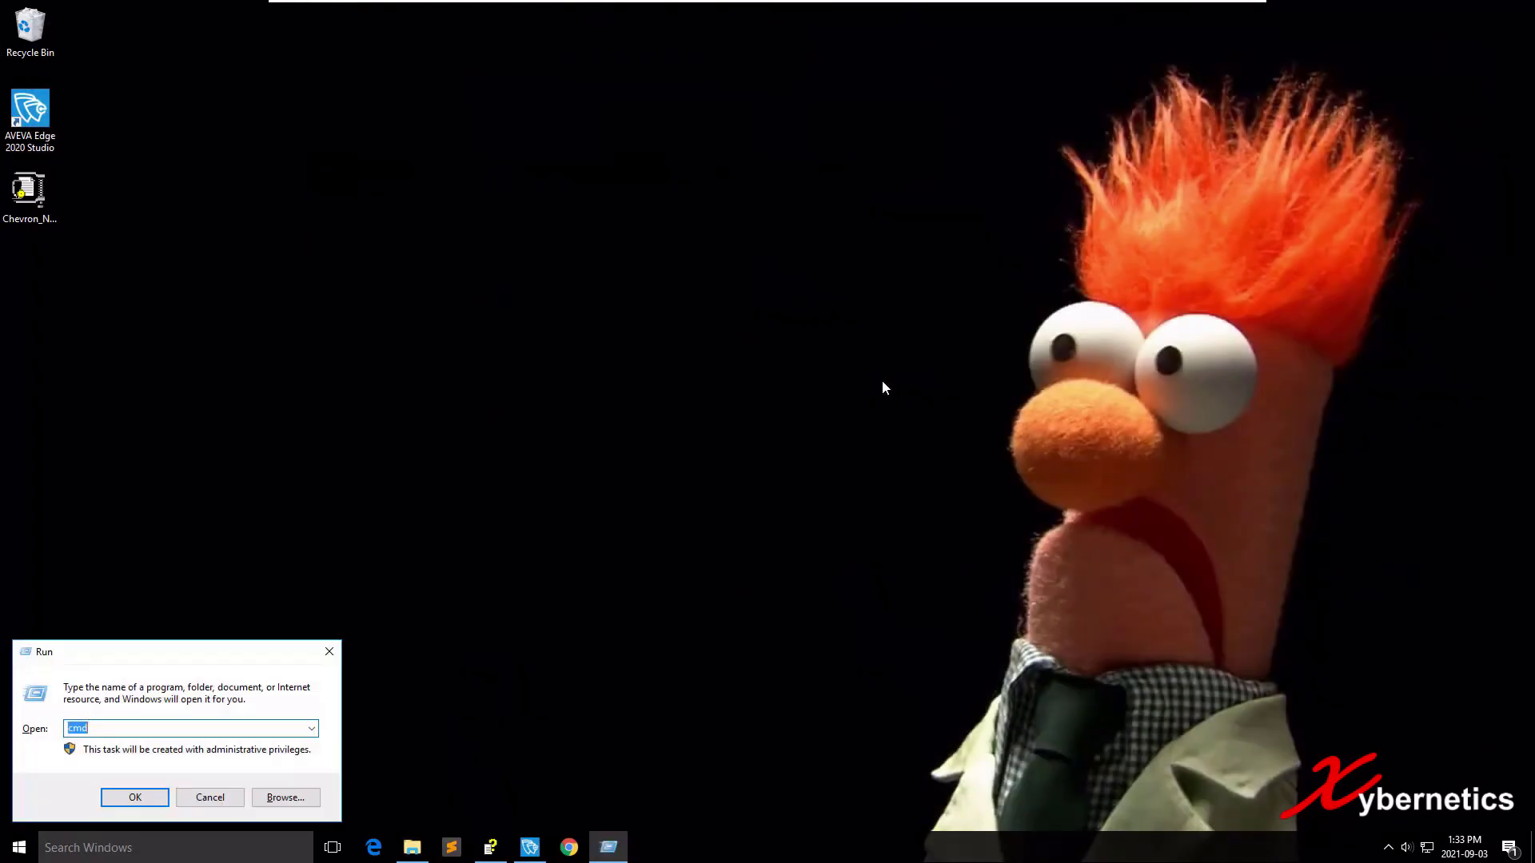
pyautogui.press('Return')
pyautogui.write('ne')
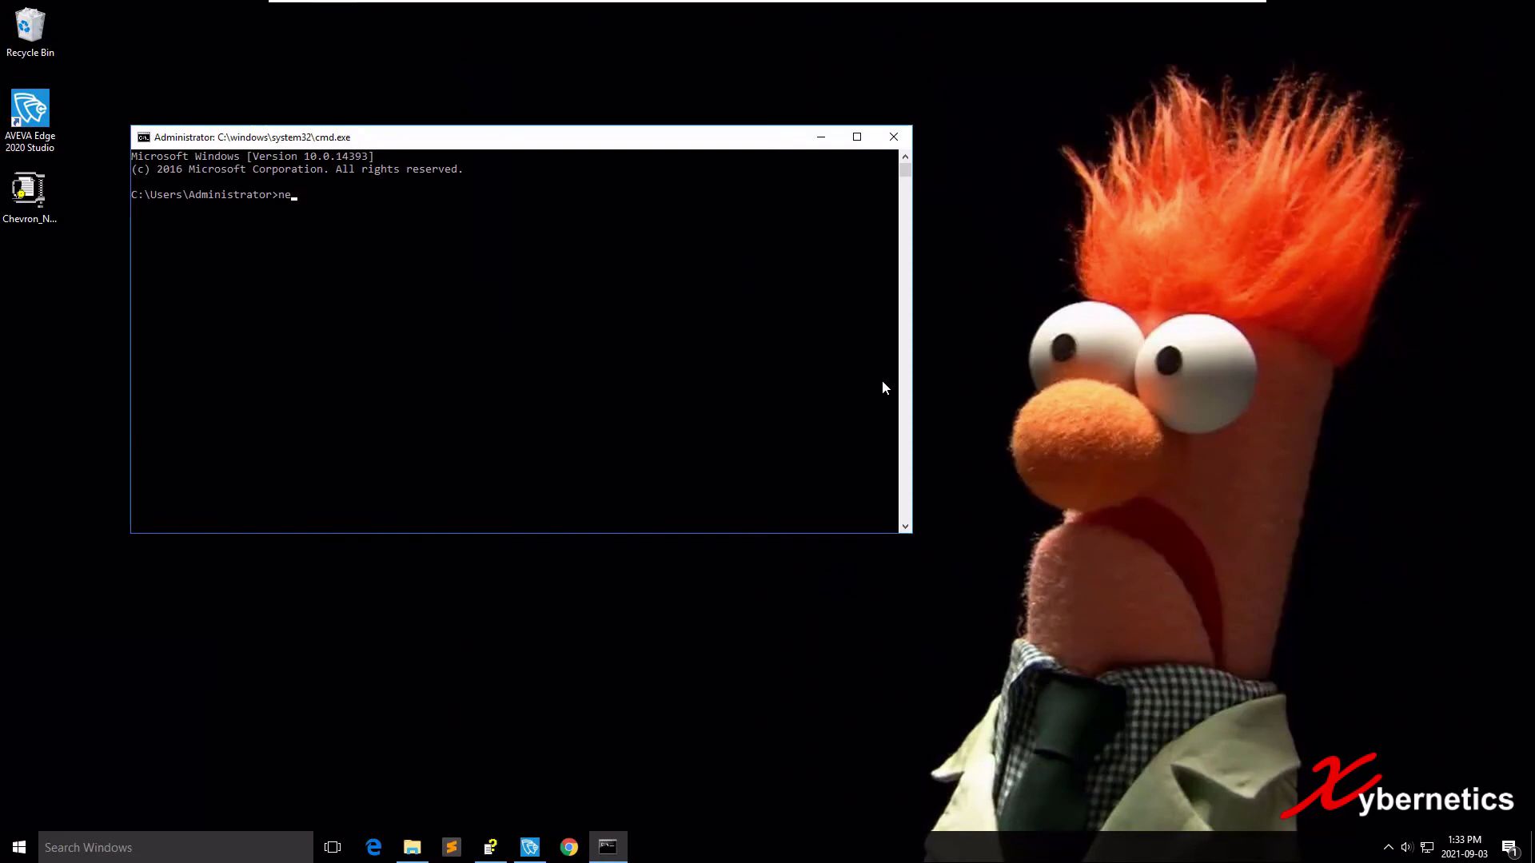
pyautogui.write('t start w3sv')
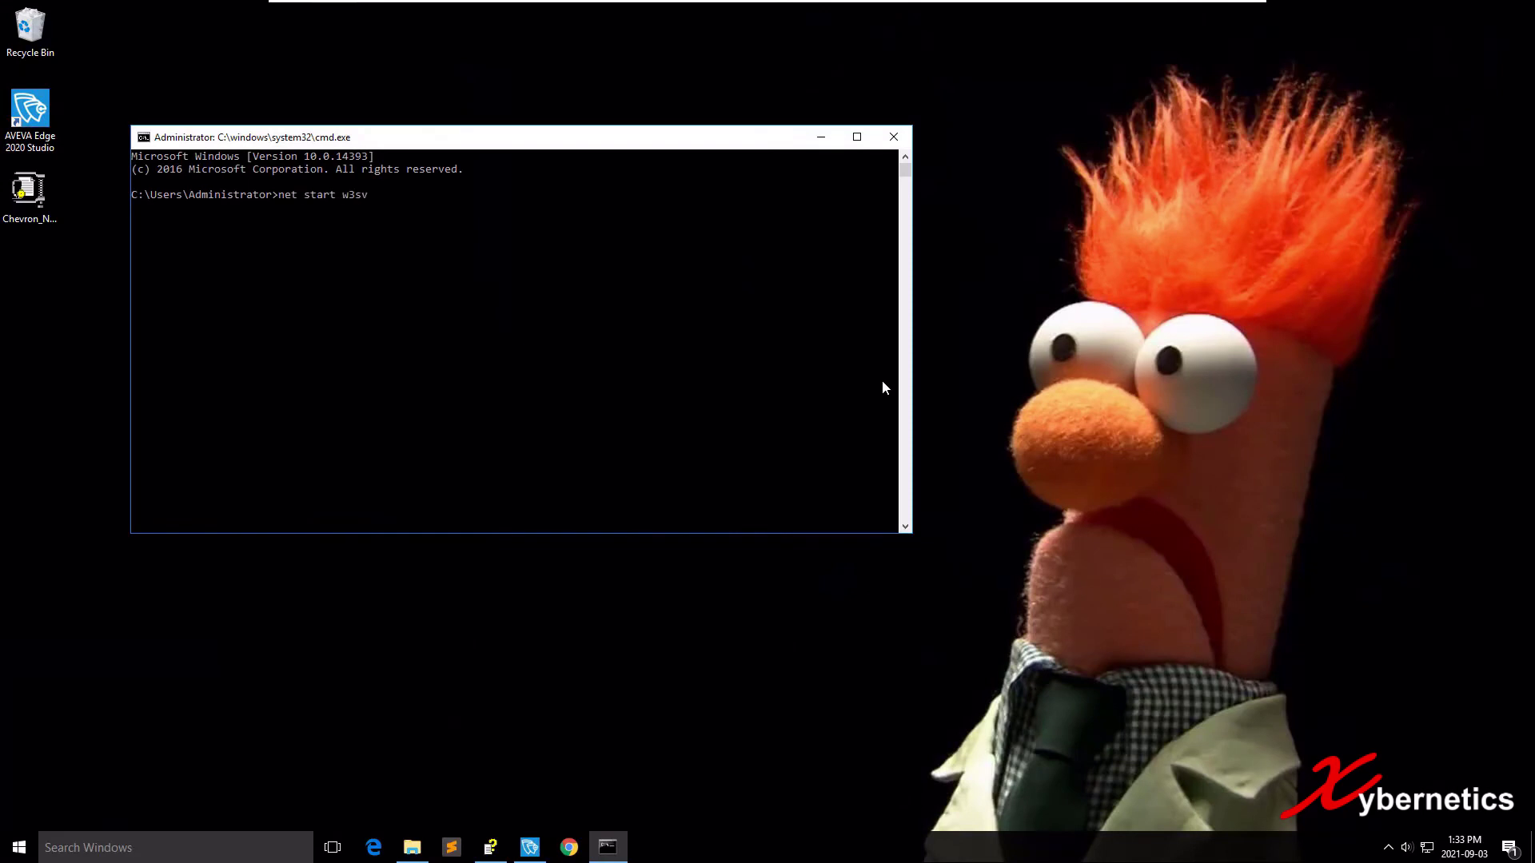
pyautogui.write('c')
pyautogui.press('Return')
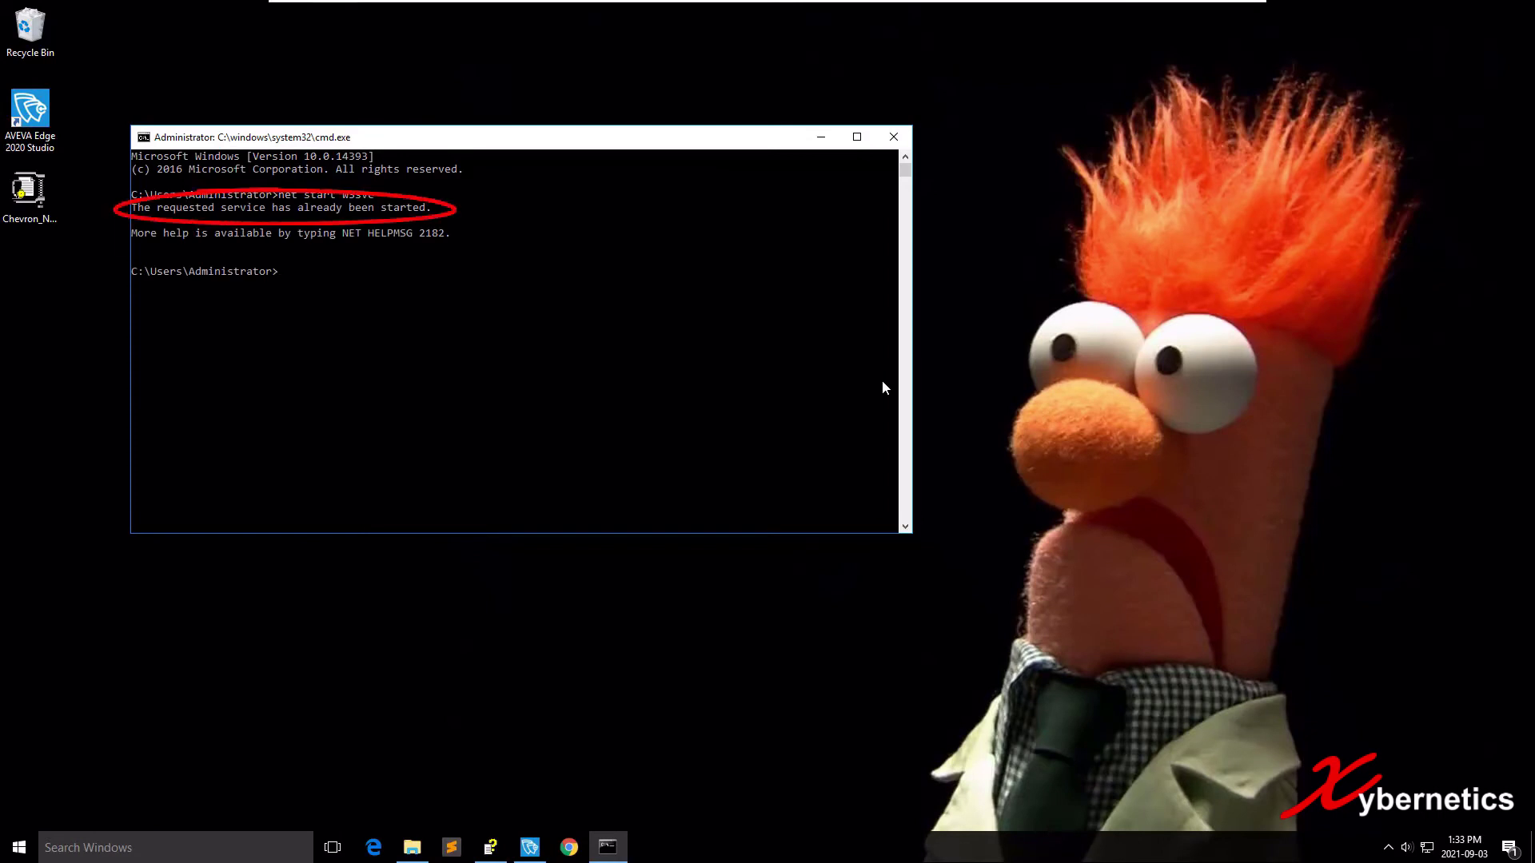
pyautogui.press('super')
# Reopen Services, check World Wide Web Publishing Service is running, then close the console.
pyautogui.write('se')
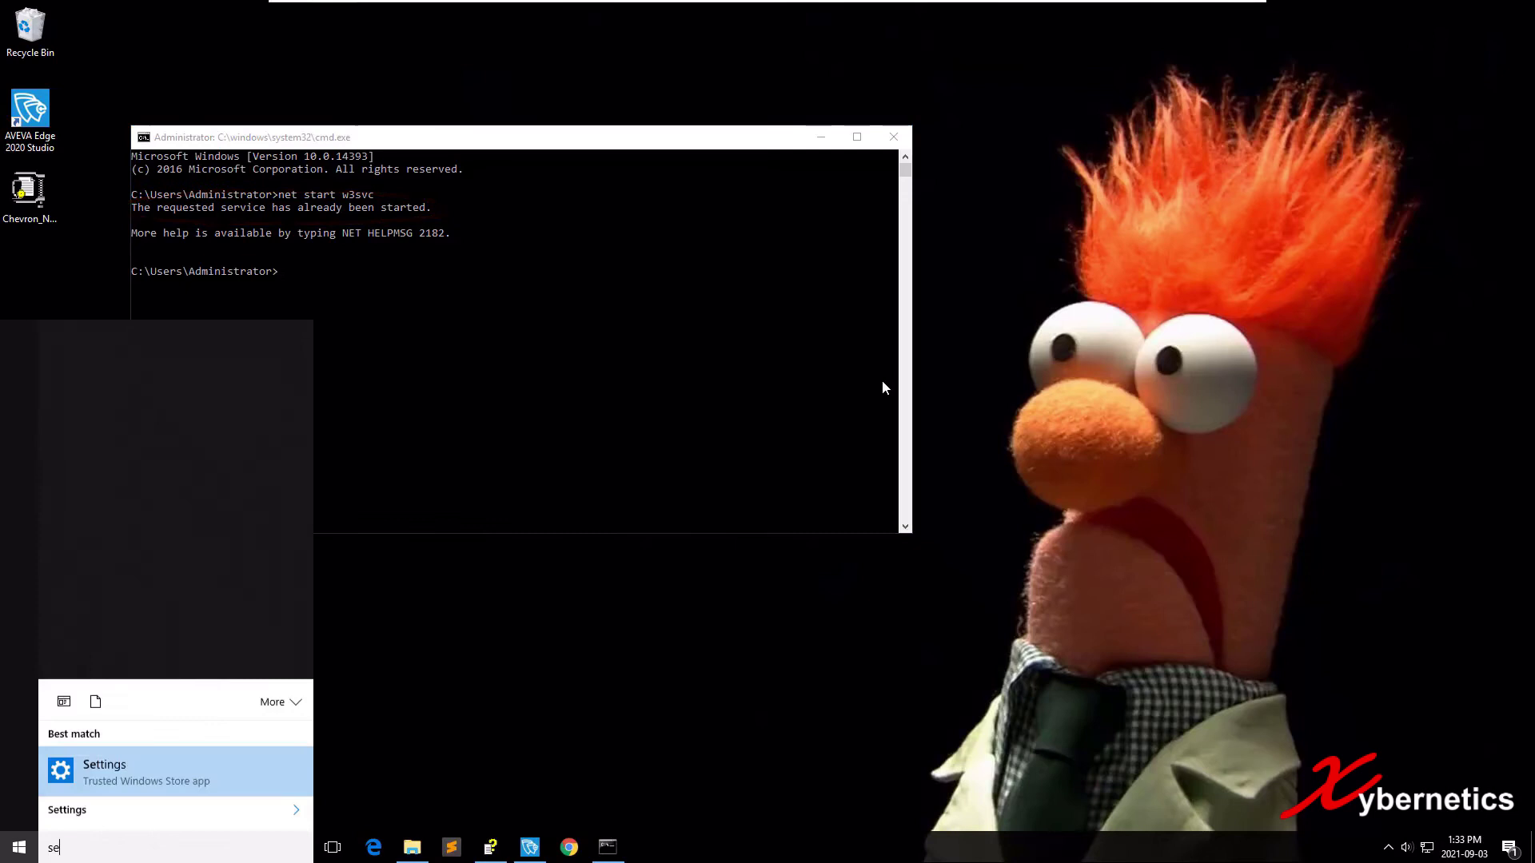
pyautogui.press('Return')
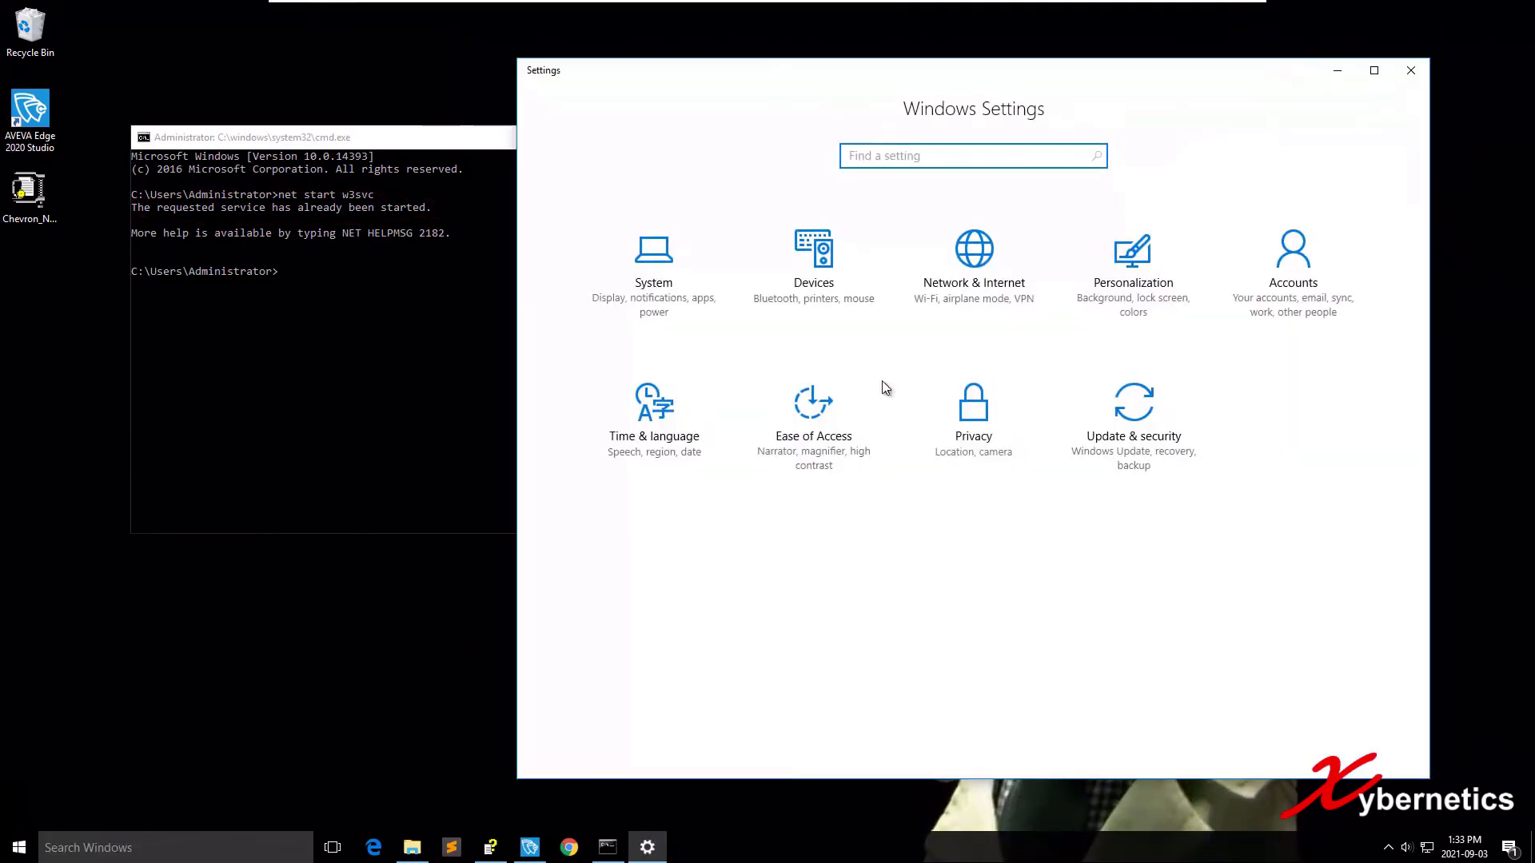
pyautogui.hotkey('alt', 'F4')
pyautogui.press('super')
pyautogui.write('servi')
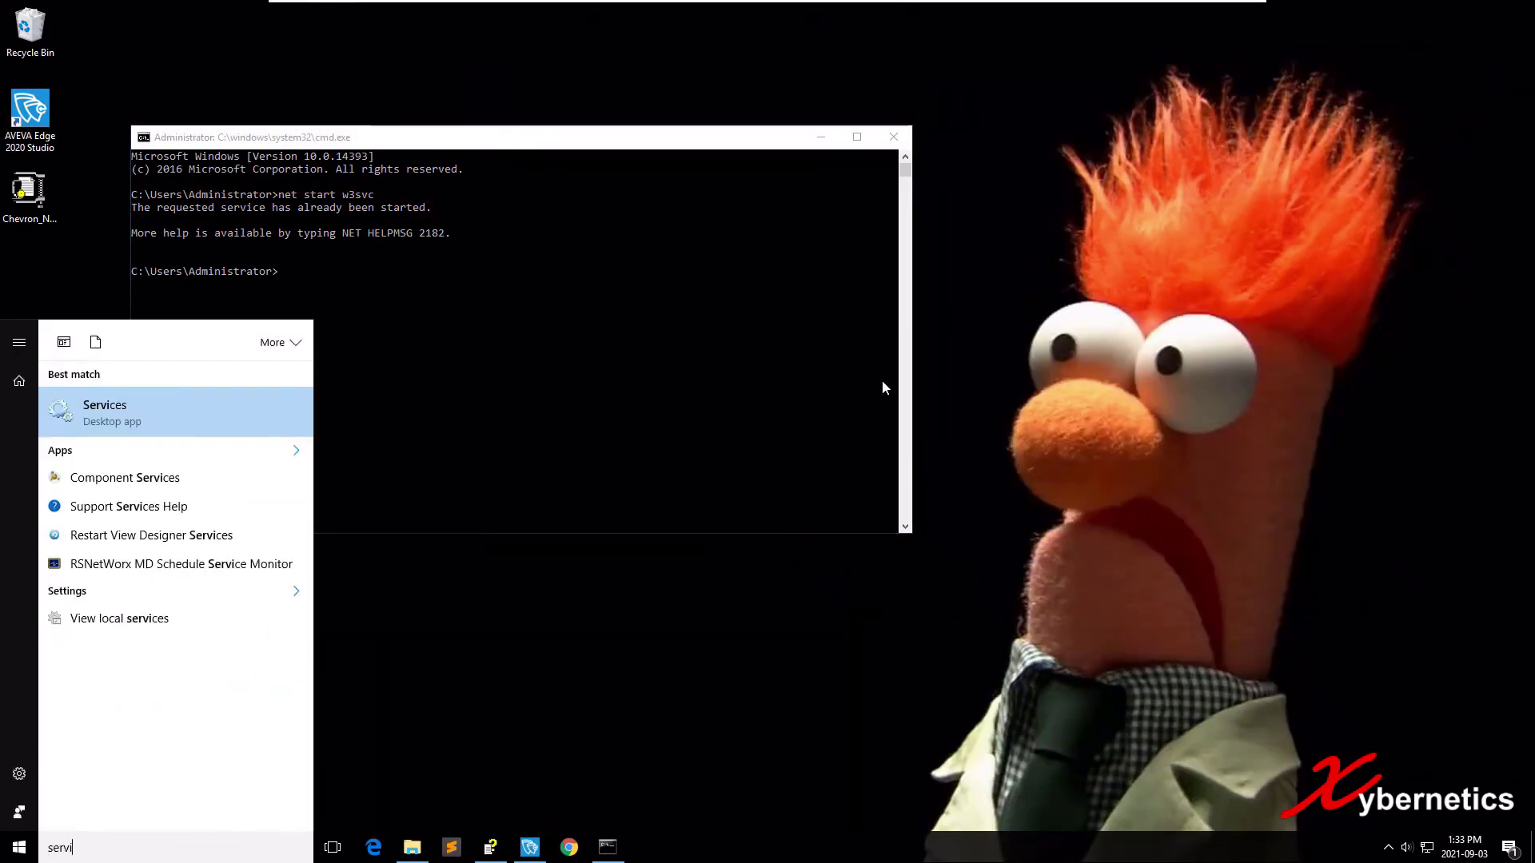
pyautogui.press('Return')
pyautogui.write('world')
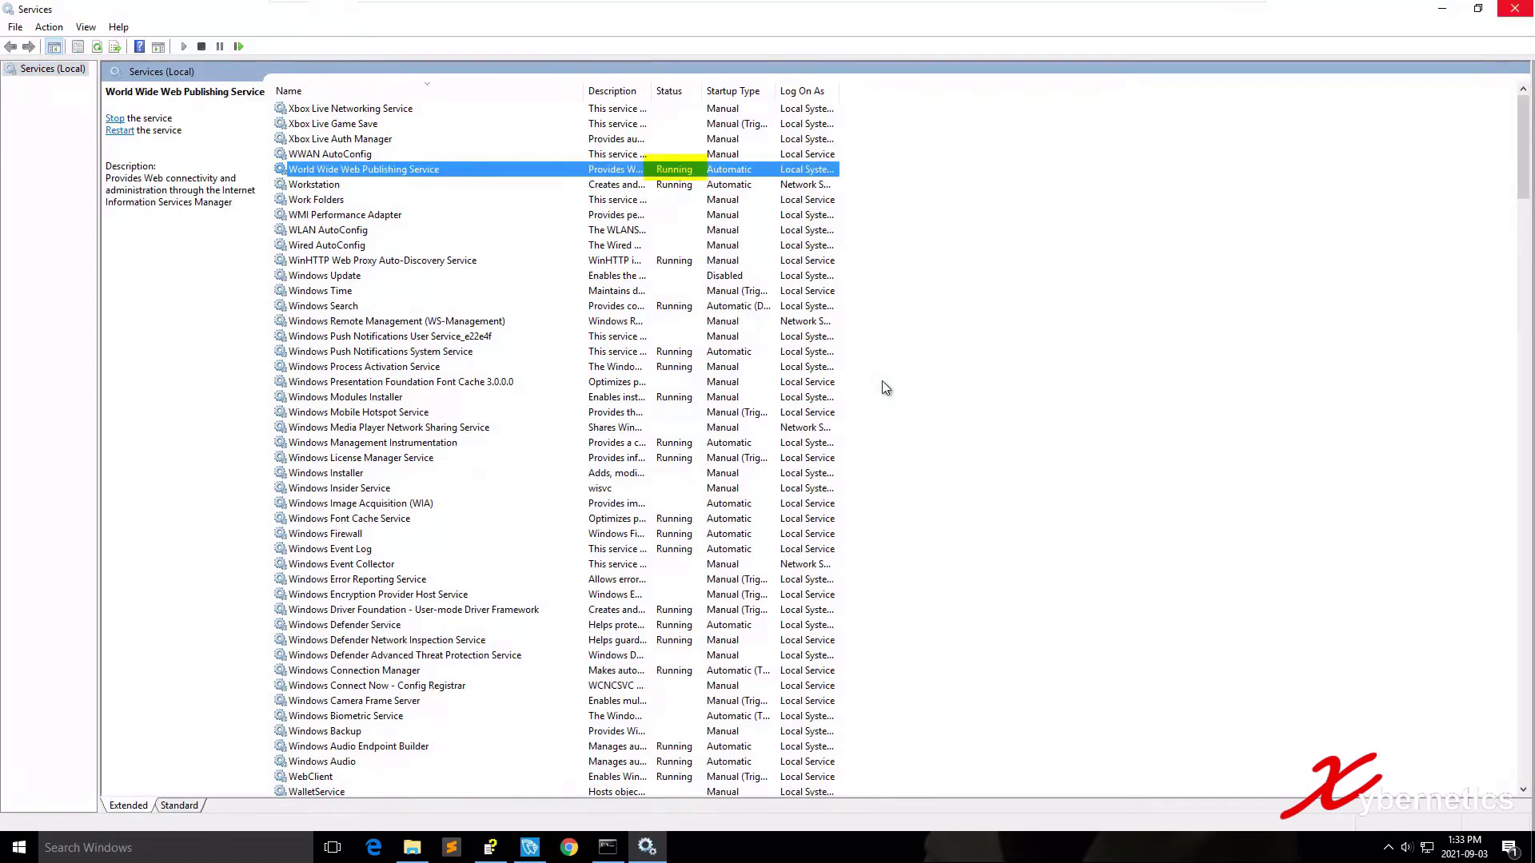
pyautogui.hotkey('alt', 'F4')
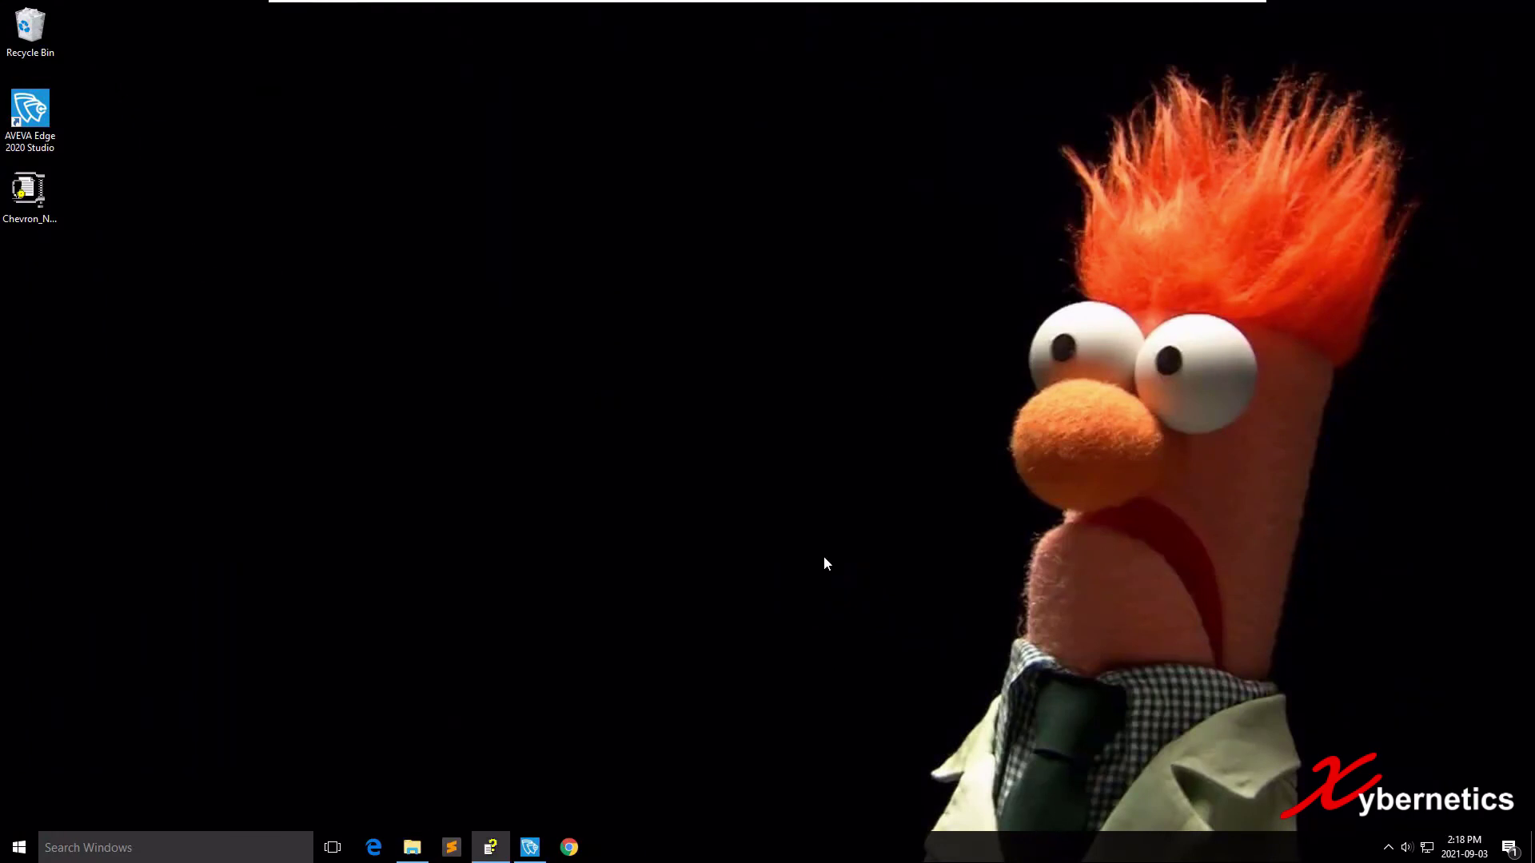
# Run ipconfig in an administrator Command Prompt and copy the IPv4 address 192.168.44.138.
pyautogui.press('super+r')
pyautogui.press('Return')
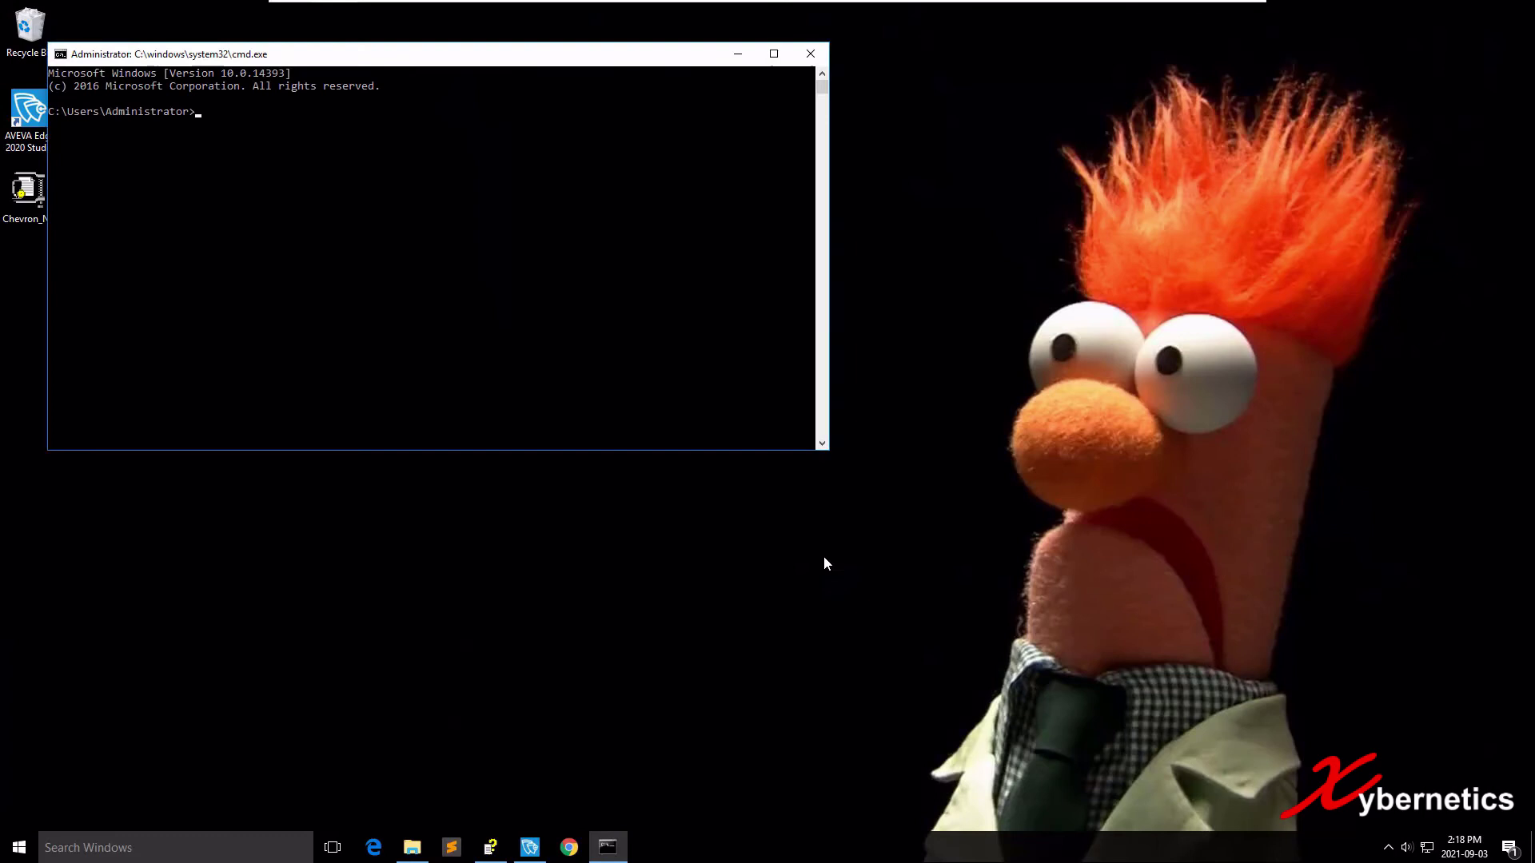
pyautogui.write('ipconfig')
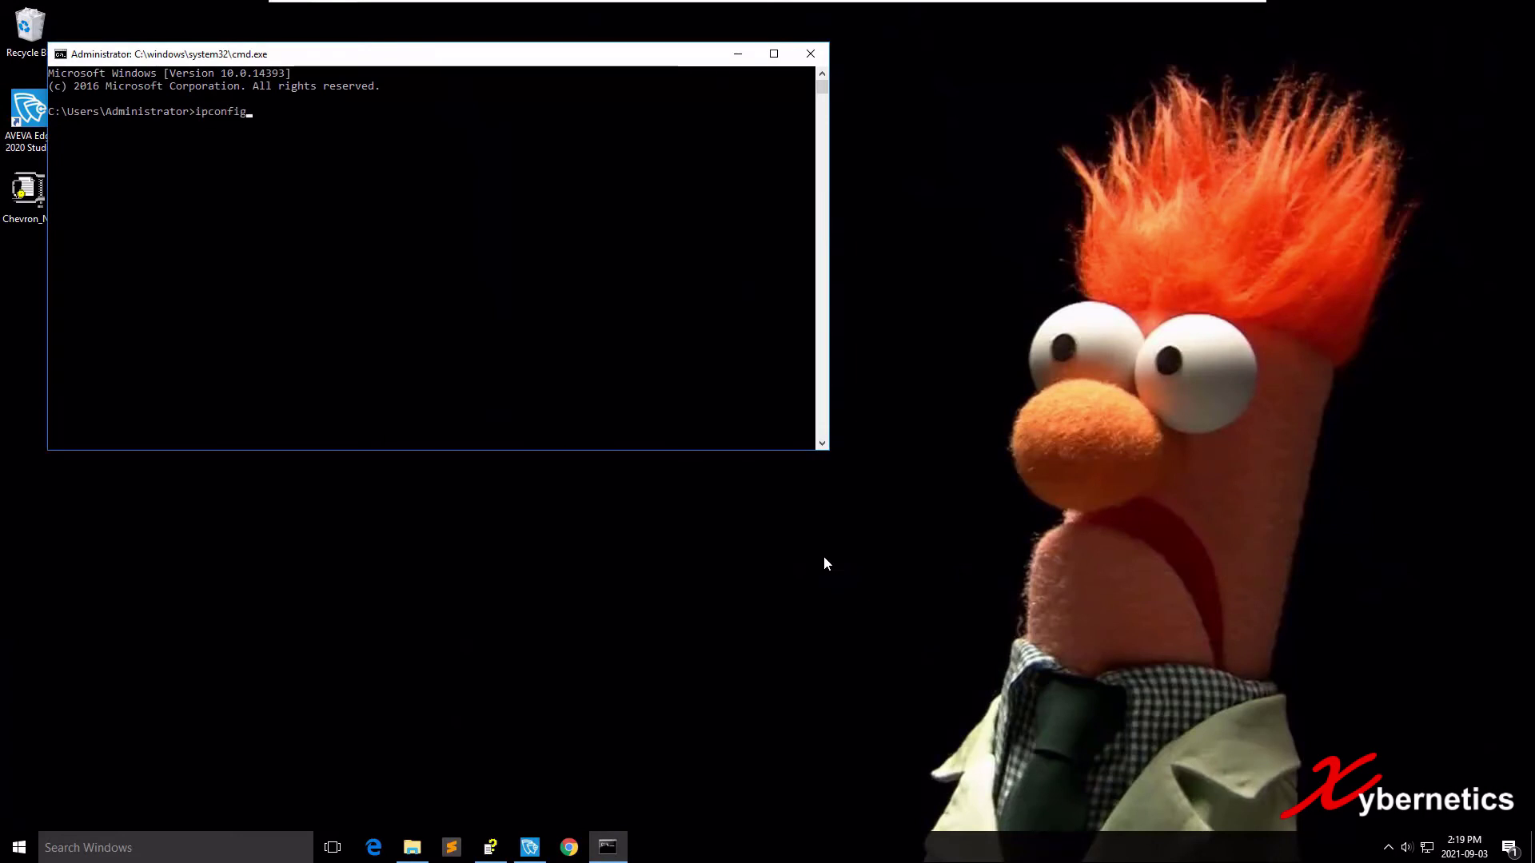
pyautogui.press('Return')
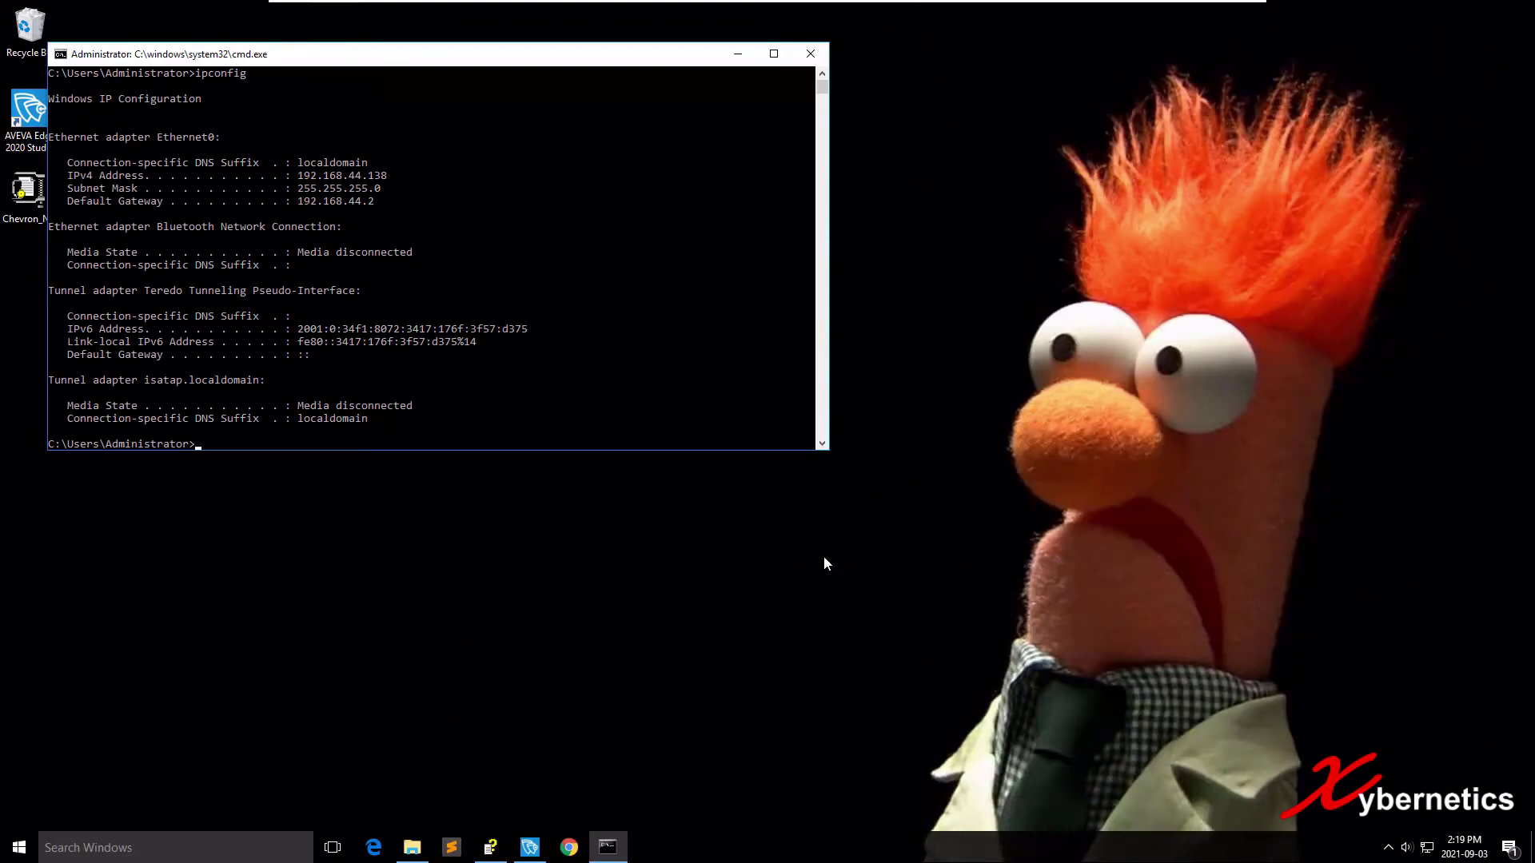
pyautogui.click(304, 175)
pyautogui.hotkey('shift', 'Right')
pyautogui.hotkey('shift', 'Right')
pyautogui.hotkey('shift', 'Right')
pyautogui.hotkey('shift', 'Right')
pyautogui.hotkey('shift', 'Right')
pyautogui.hotkey('shift', 'Right')
pyautogui.hotkey('shift', 'Right')
pyautogui.hotkey('shift', 'Right')
pyautogui.hotkey('shift', 'Right')
pyautogui.hotkey('shift', 'Right')
pyautogui.hotkey('shift', 'Right')
pyautogui.hotkey('shift', 'Right')
pyautogui.hotkey('shift', 'Right')
pyautogui.hotkey('shift', 'Right')
pyautogui.hotkey('shift', 'Right')
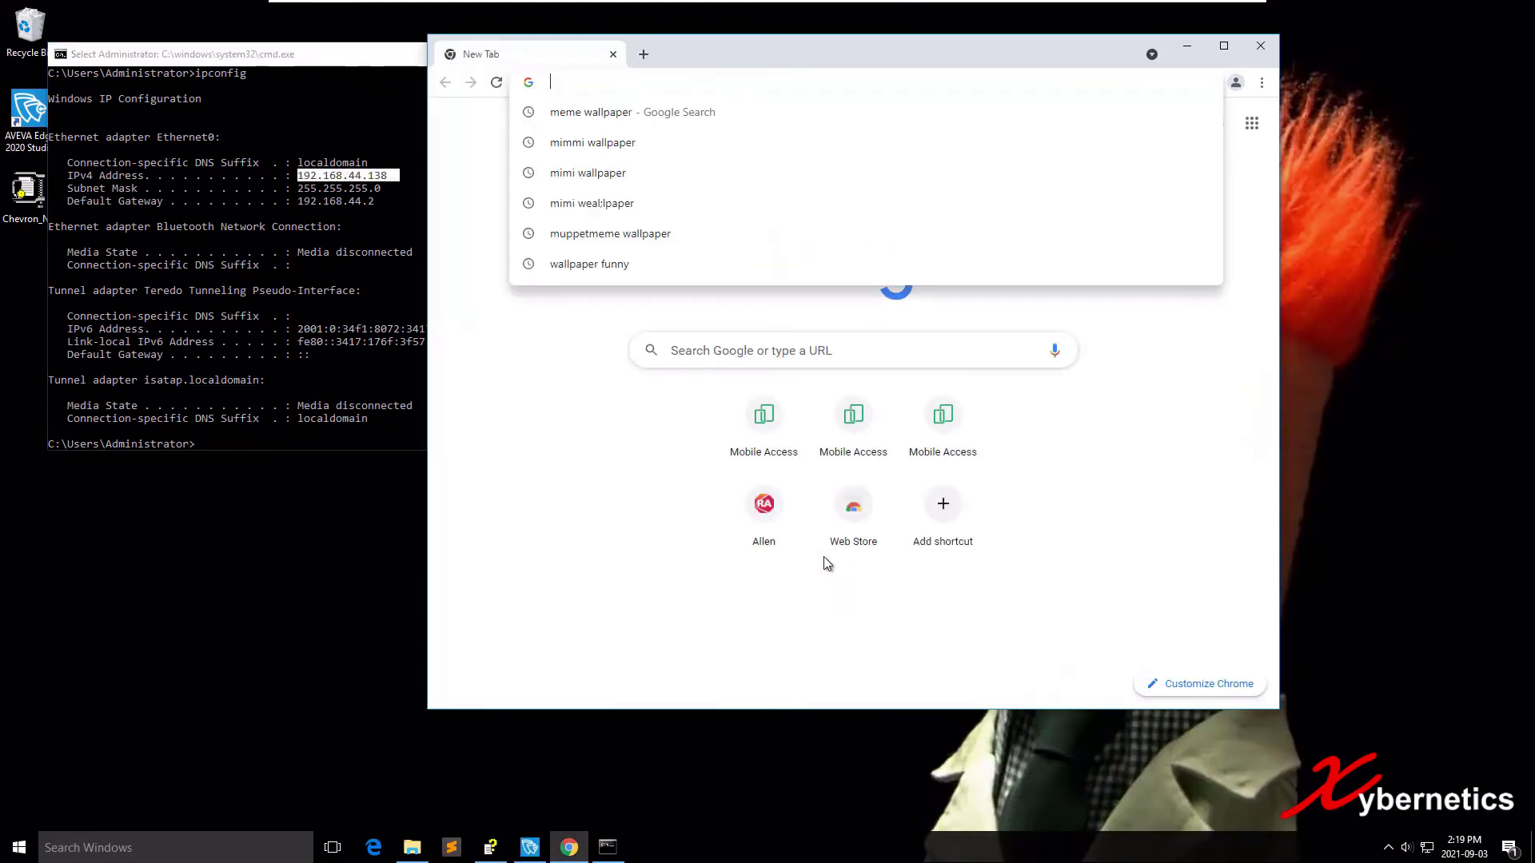
# Load 192.168.44.138 in Chrome, removing the autocompleted /ma suffix before going.
pyautogui.write('192.')
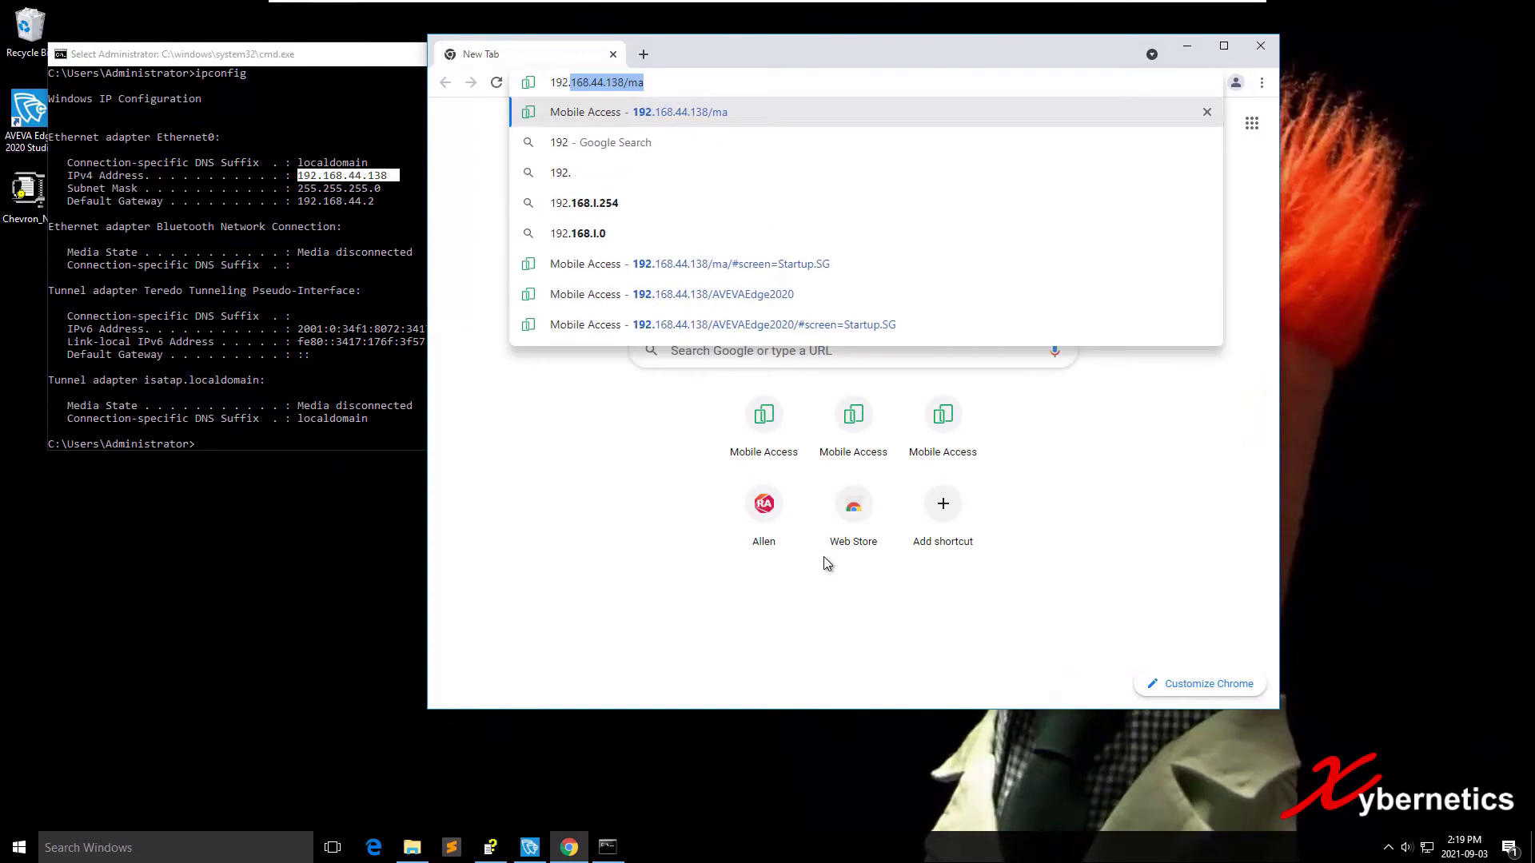
pyautogui.write('168.')
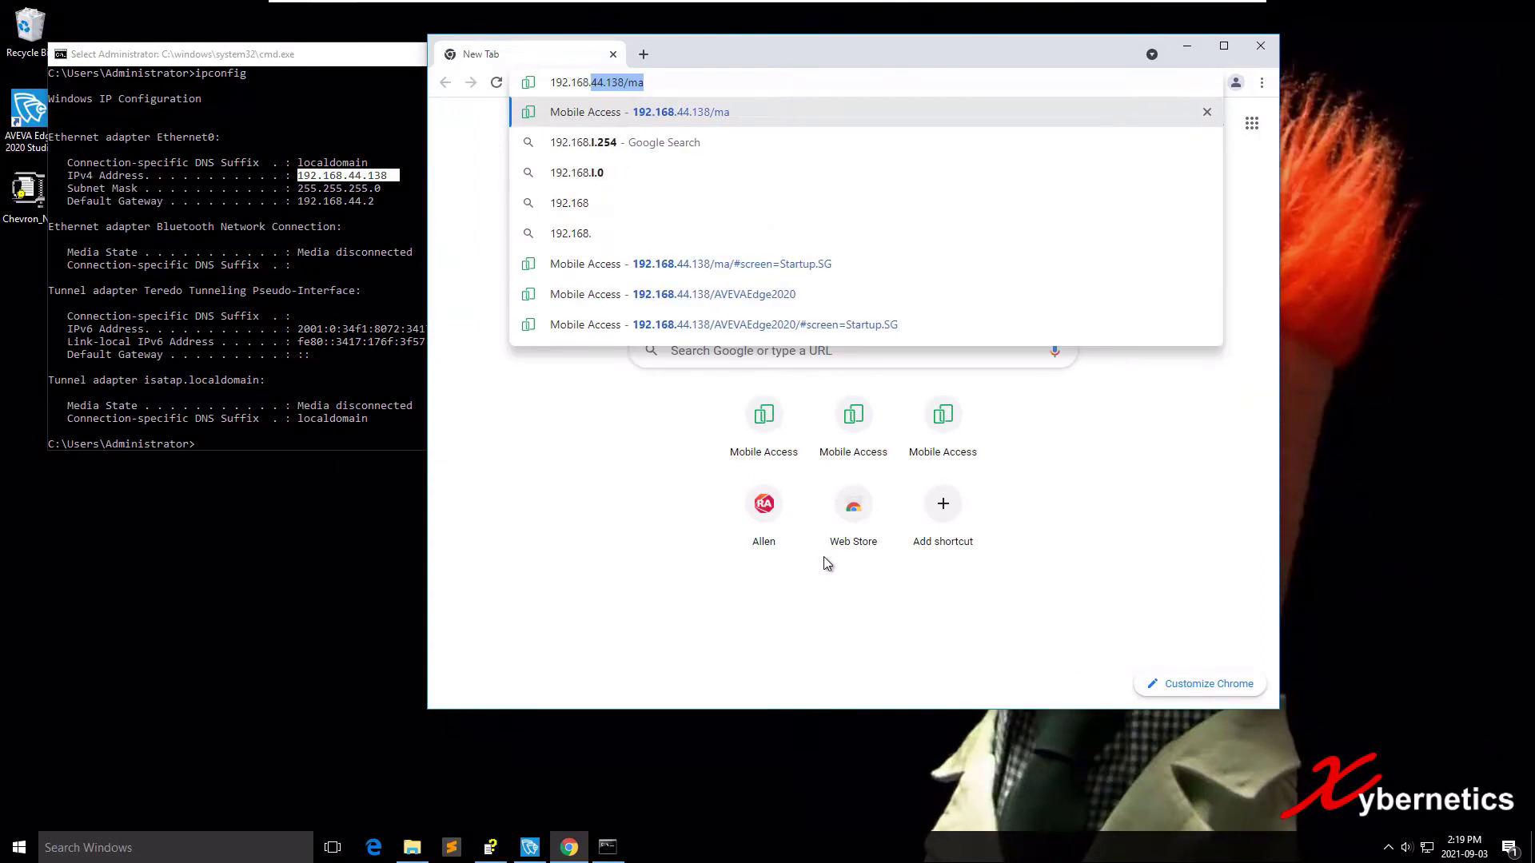
pyautogui.write('44')
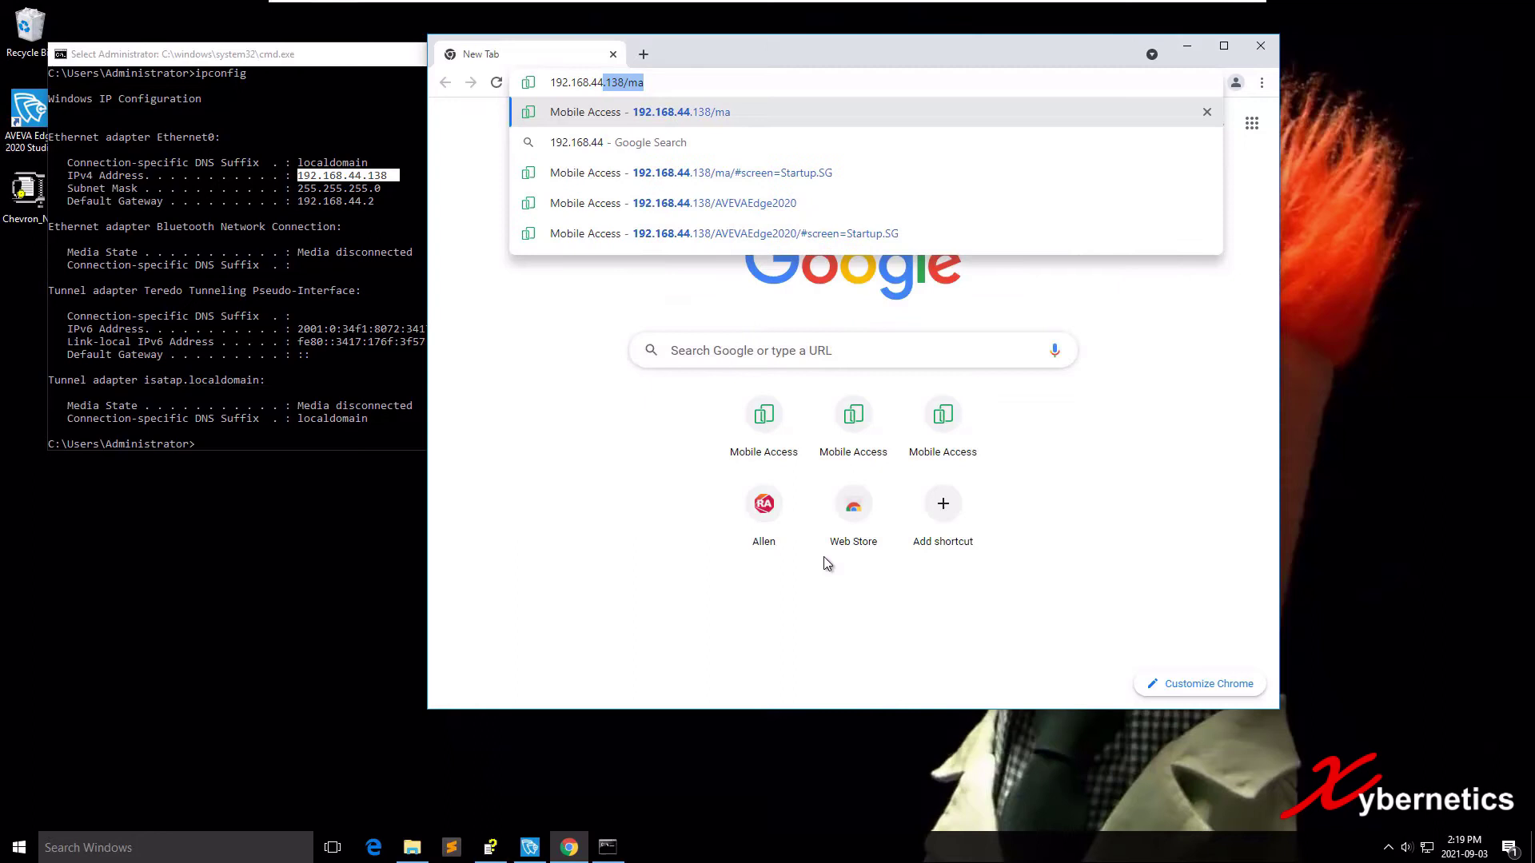
pyautogui.write('.13')
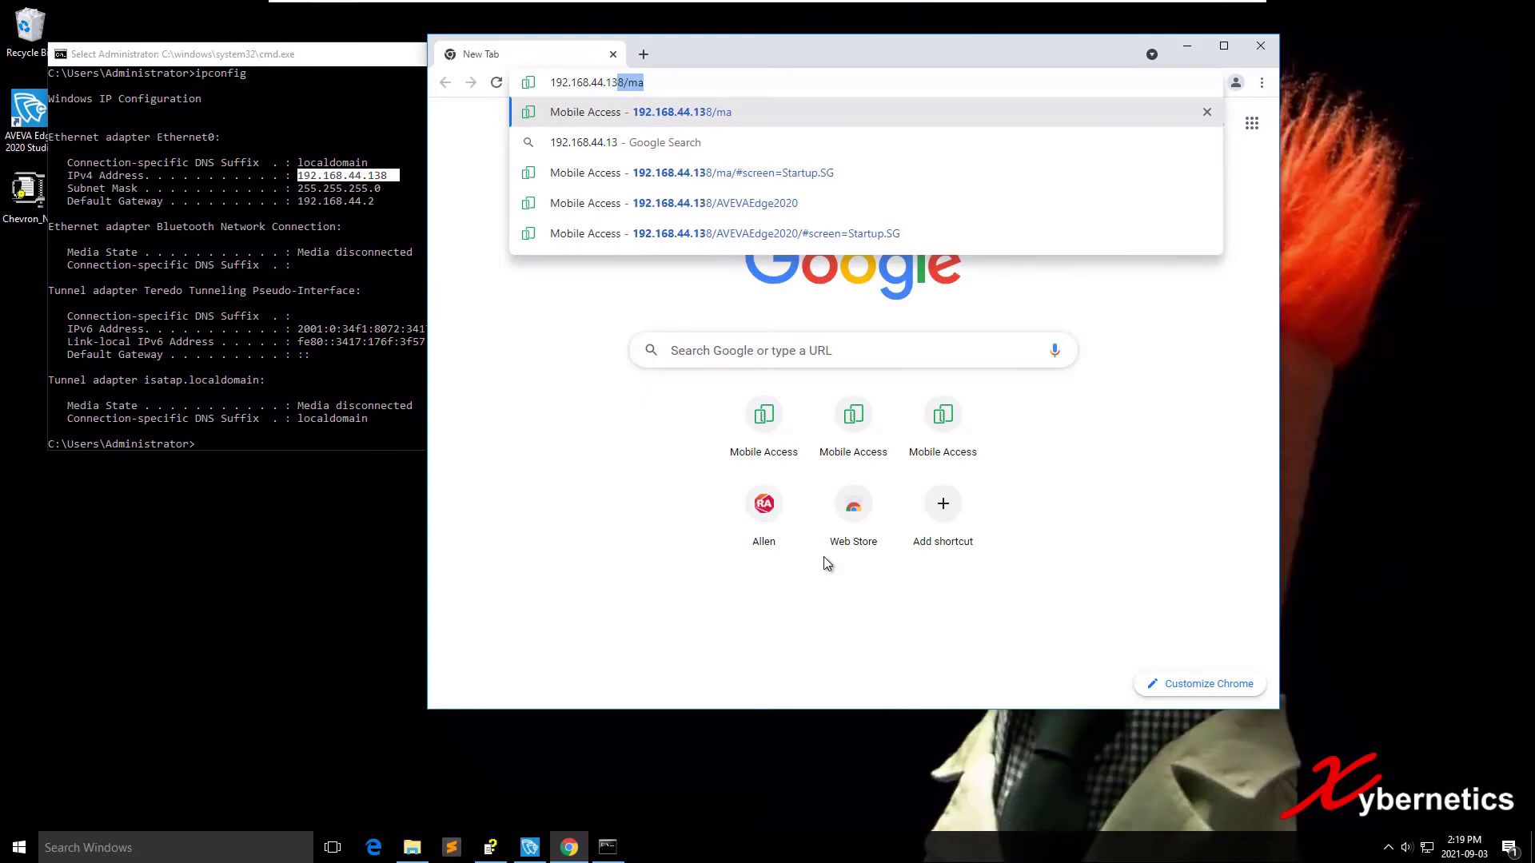
pyautogui.press('Delete')
pyautogui.write('8')
pyautogui.press('Delete')
pyautogui.press('Return')
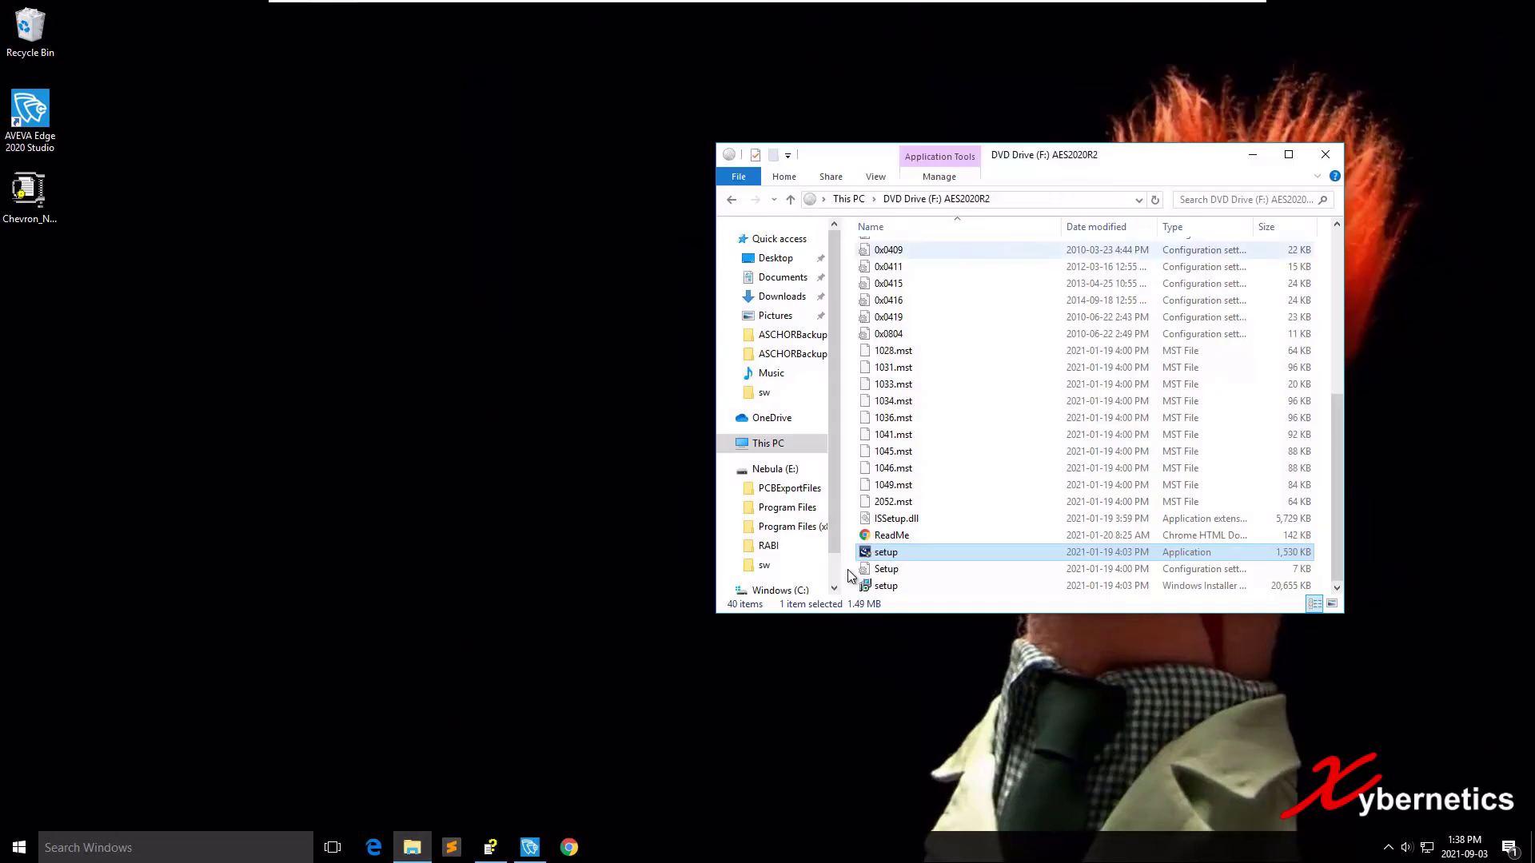
pyautogui.click(888, 266)
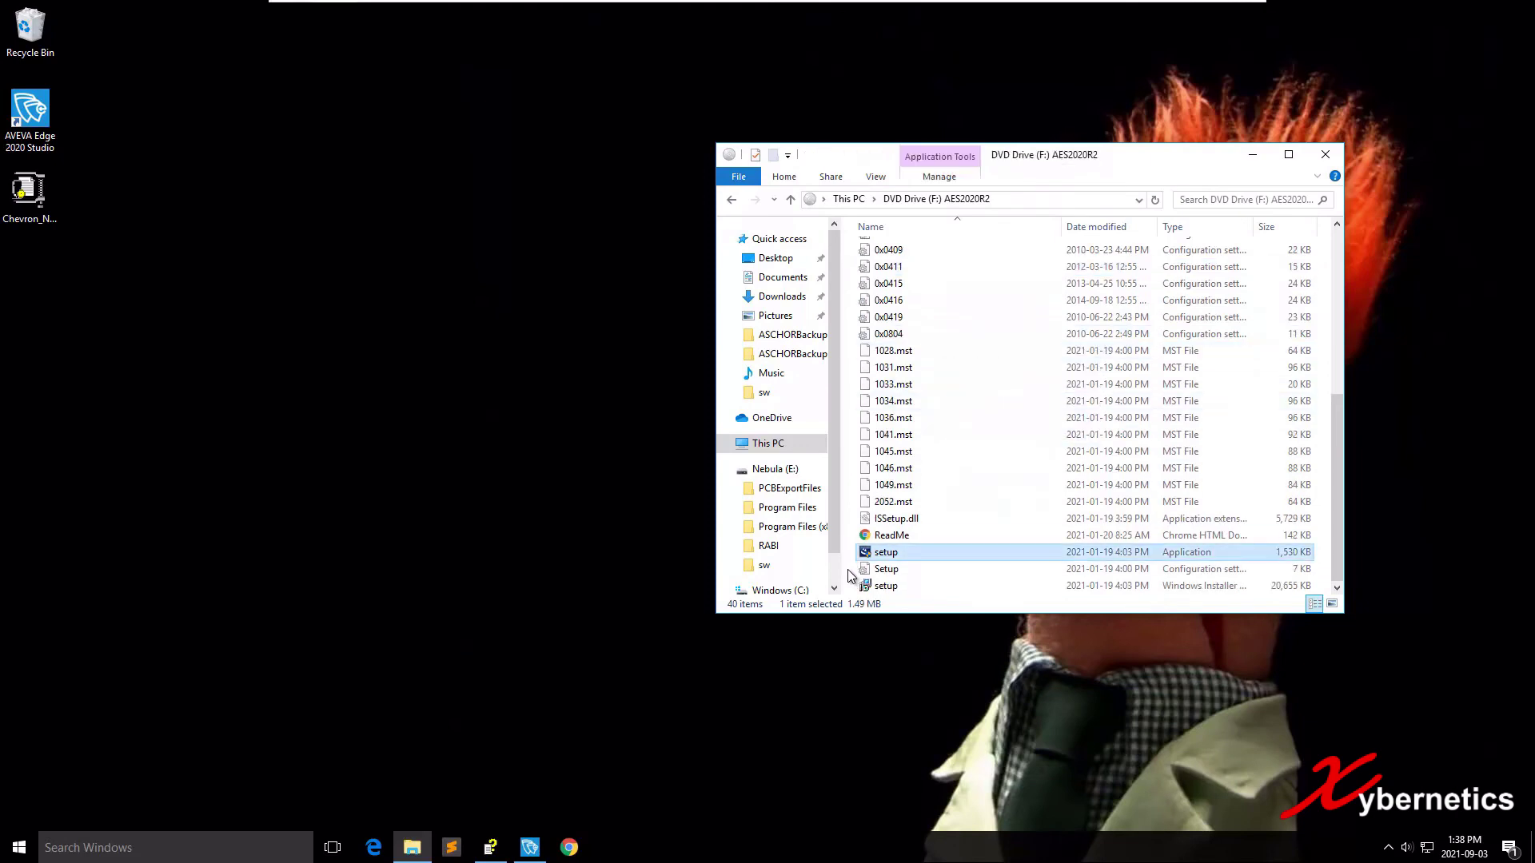
pyautogui.press('Return')
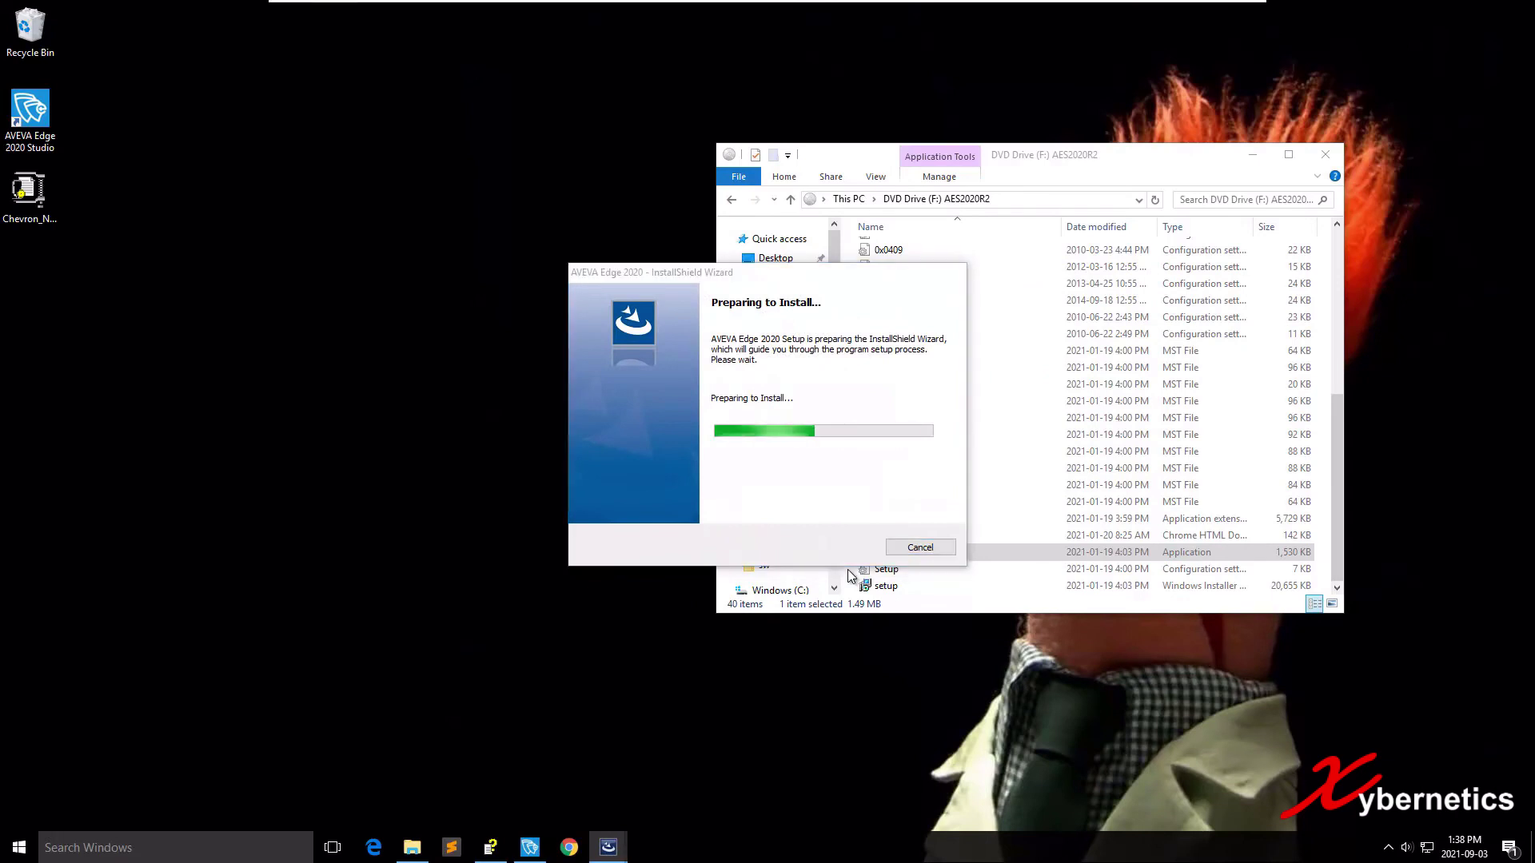
pyautogui.press('Return')
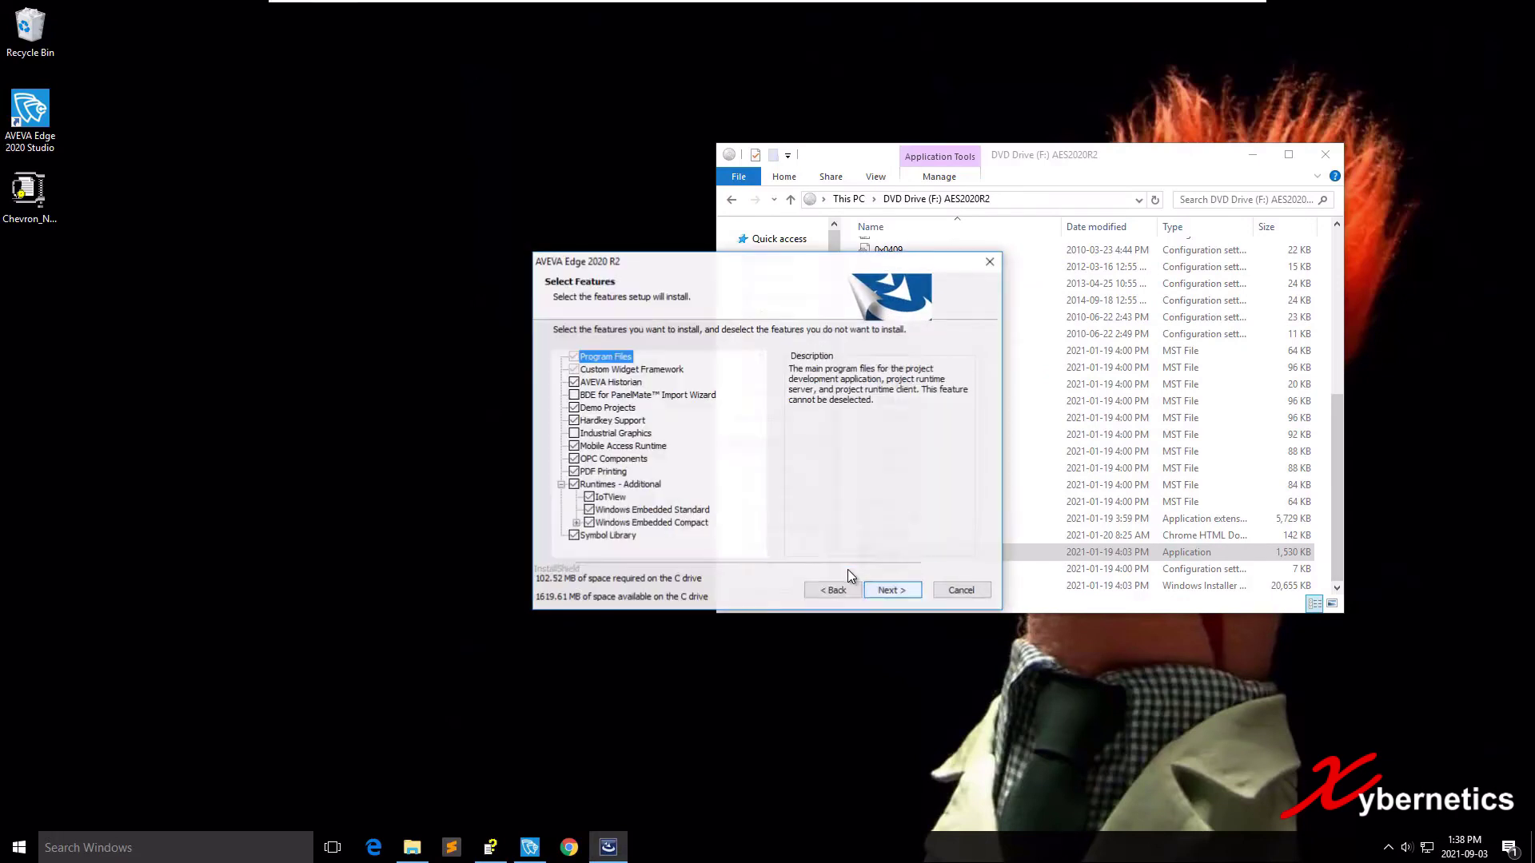
pyautogui.press('Down')
pyautogui.press('Down')
pyautogui.press('Down')
pyautogui.press('Down')
pyautogui.press('Down')
pyautogui.press('Down')
pyautogui.press('Down')
pyautogui.press('space')
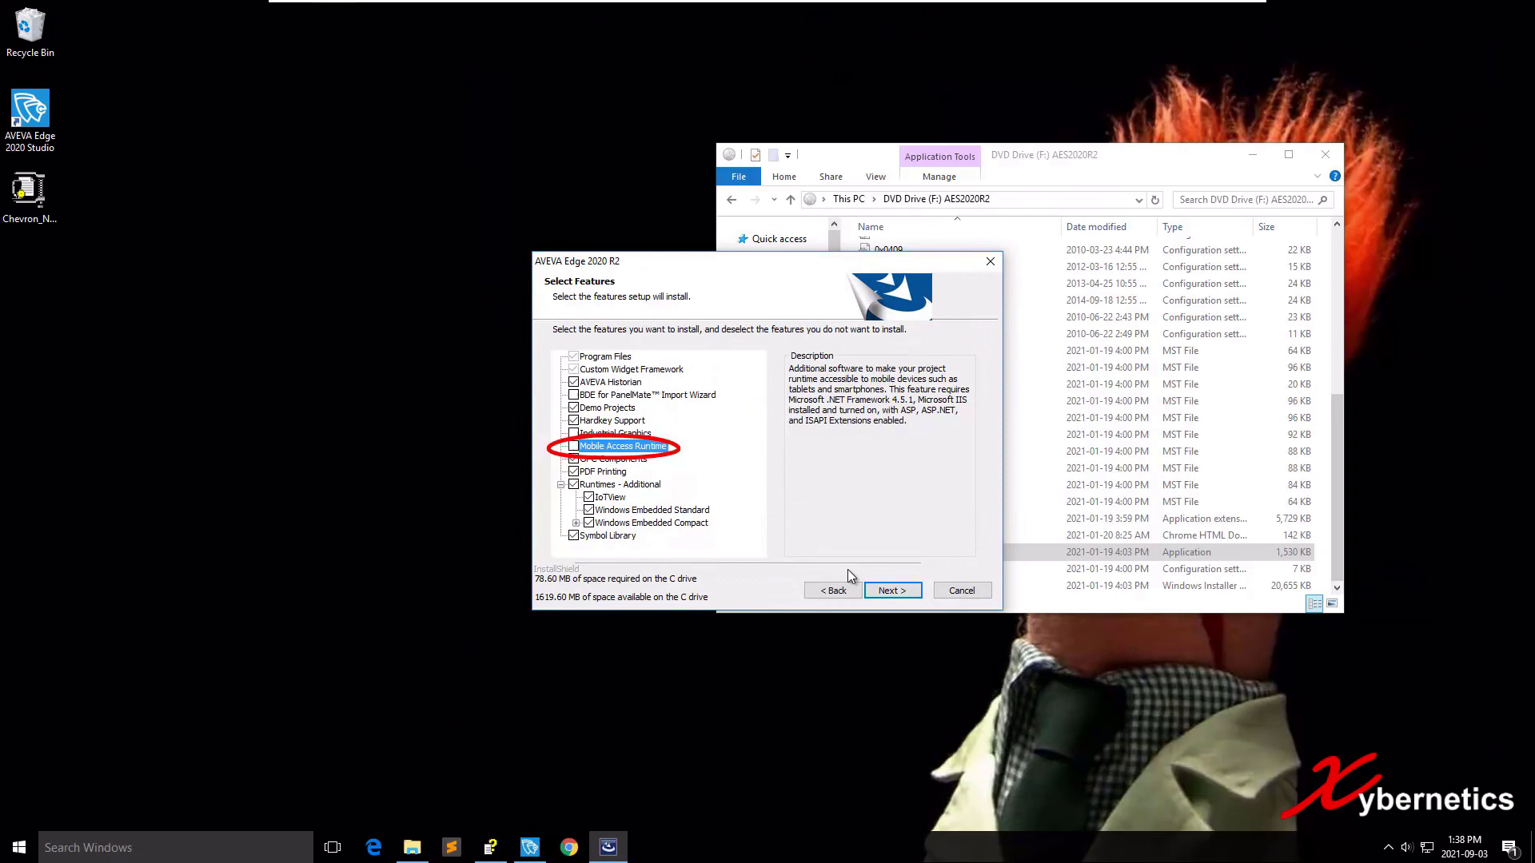
pyautogui.press('space')
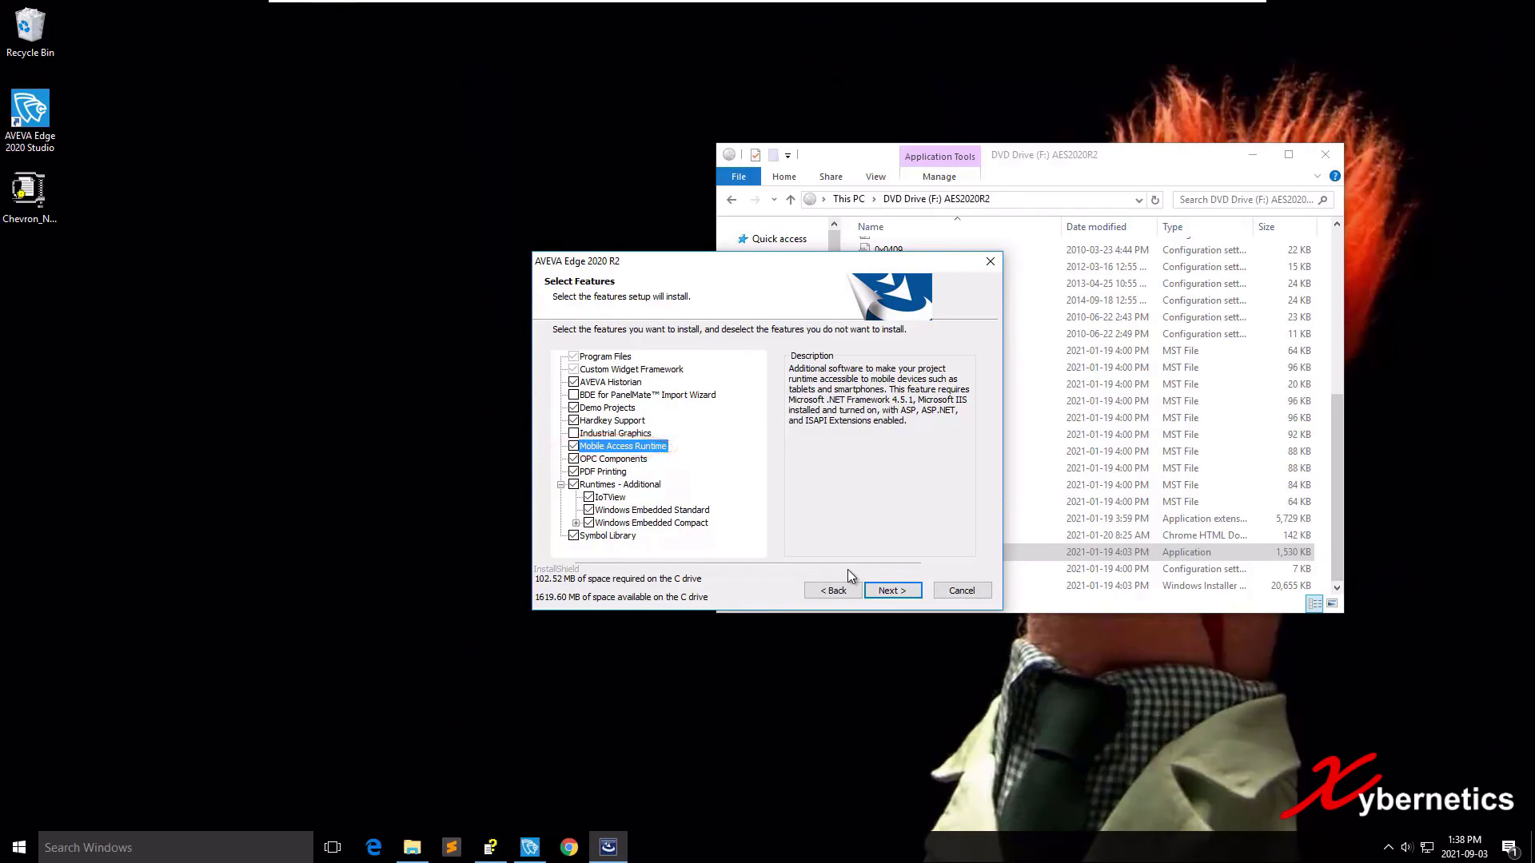
pyautogui.press('Escape')
pyautogui.press('Left')
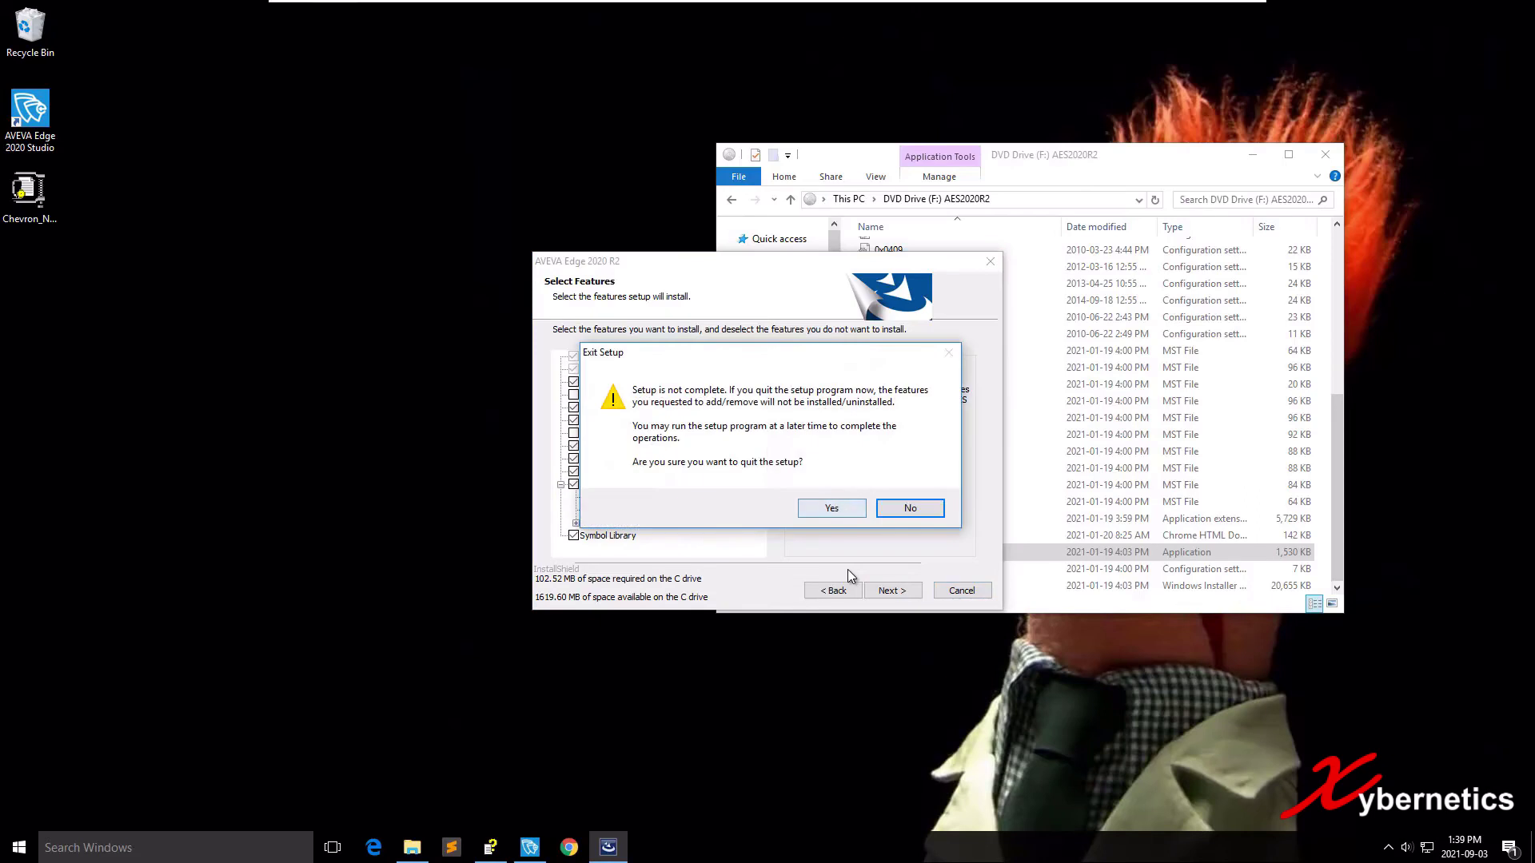
pyautogui.press('Return')
pyautogui.press('Return')
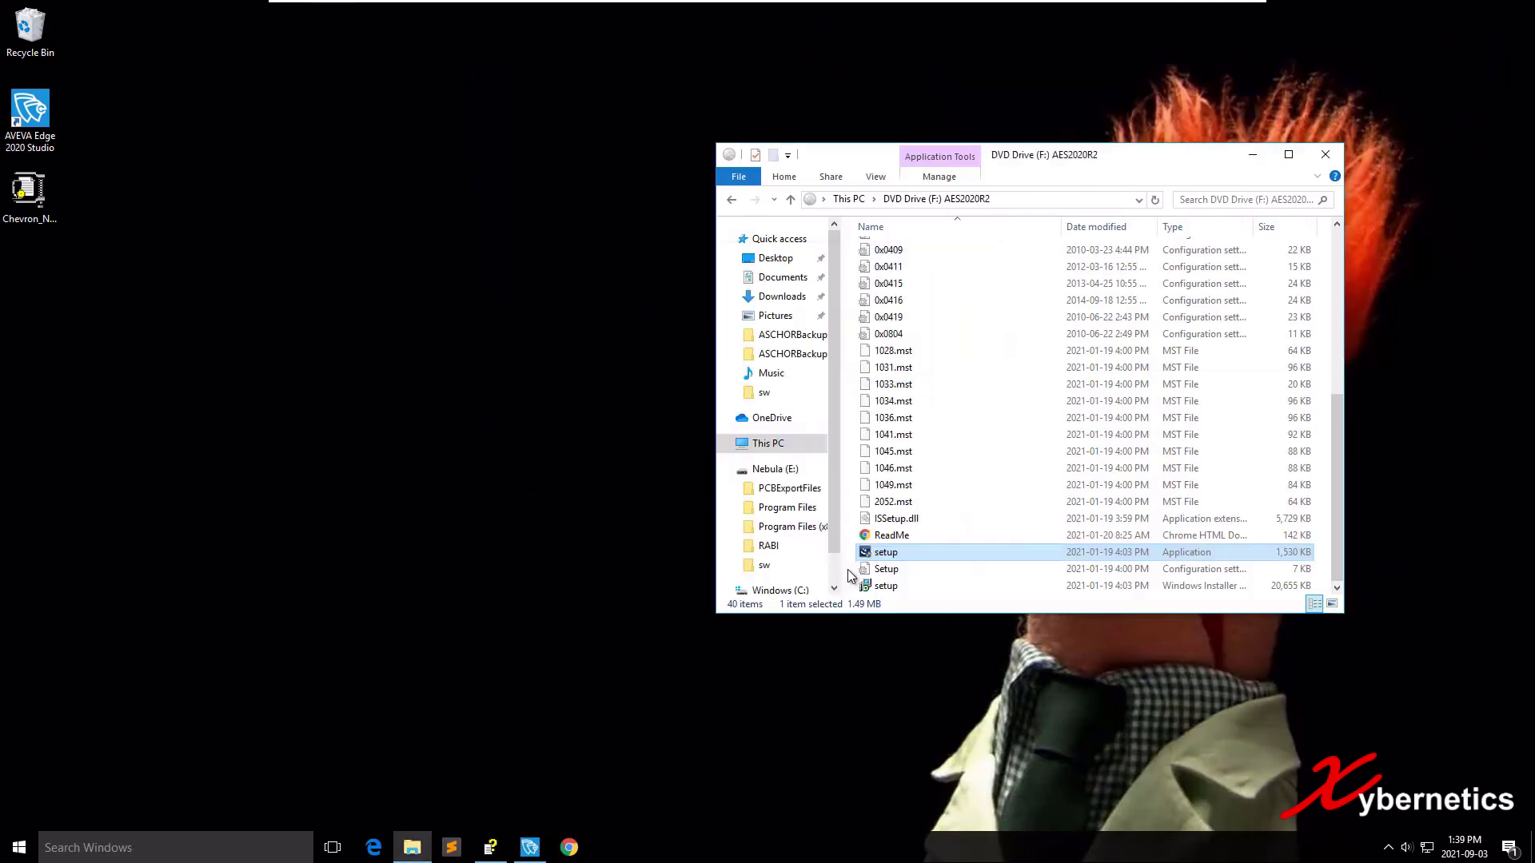
pyautogui.hotkey('alt', 'F4')
# Open a new File Explorer window and go into C:\Program Files (x86).
pyautogui.press('super+alt+2')
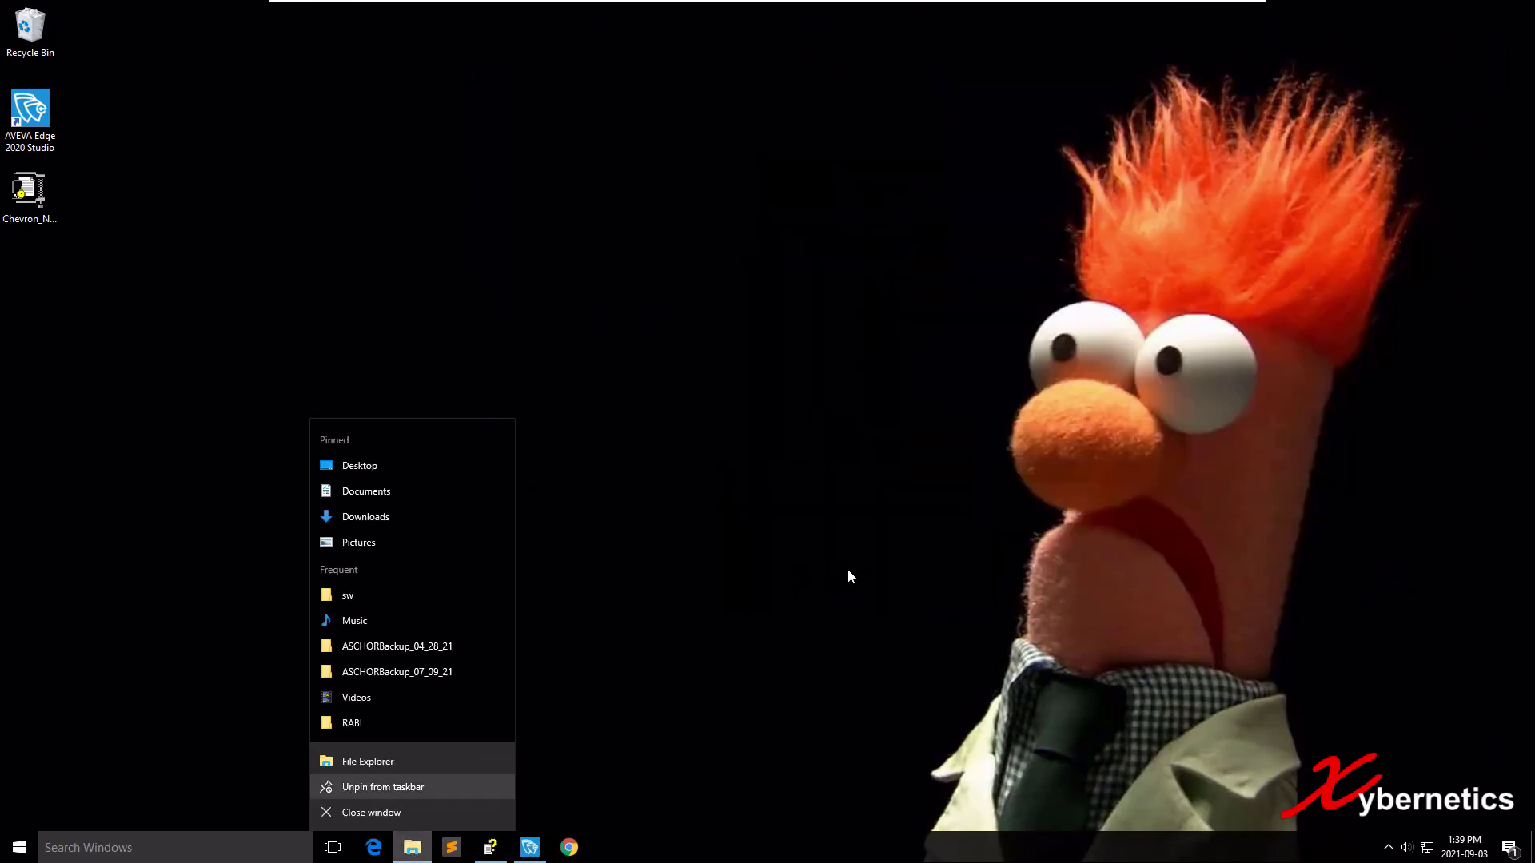
pyautogui.press('Escape')
pyautogui.press('super+e')
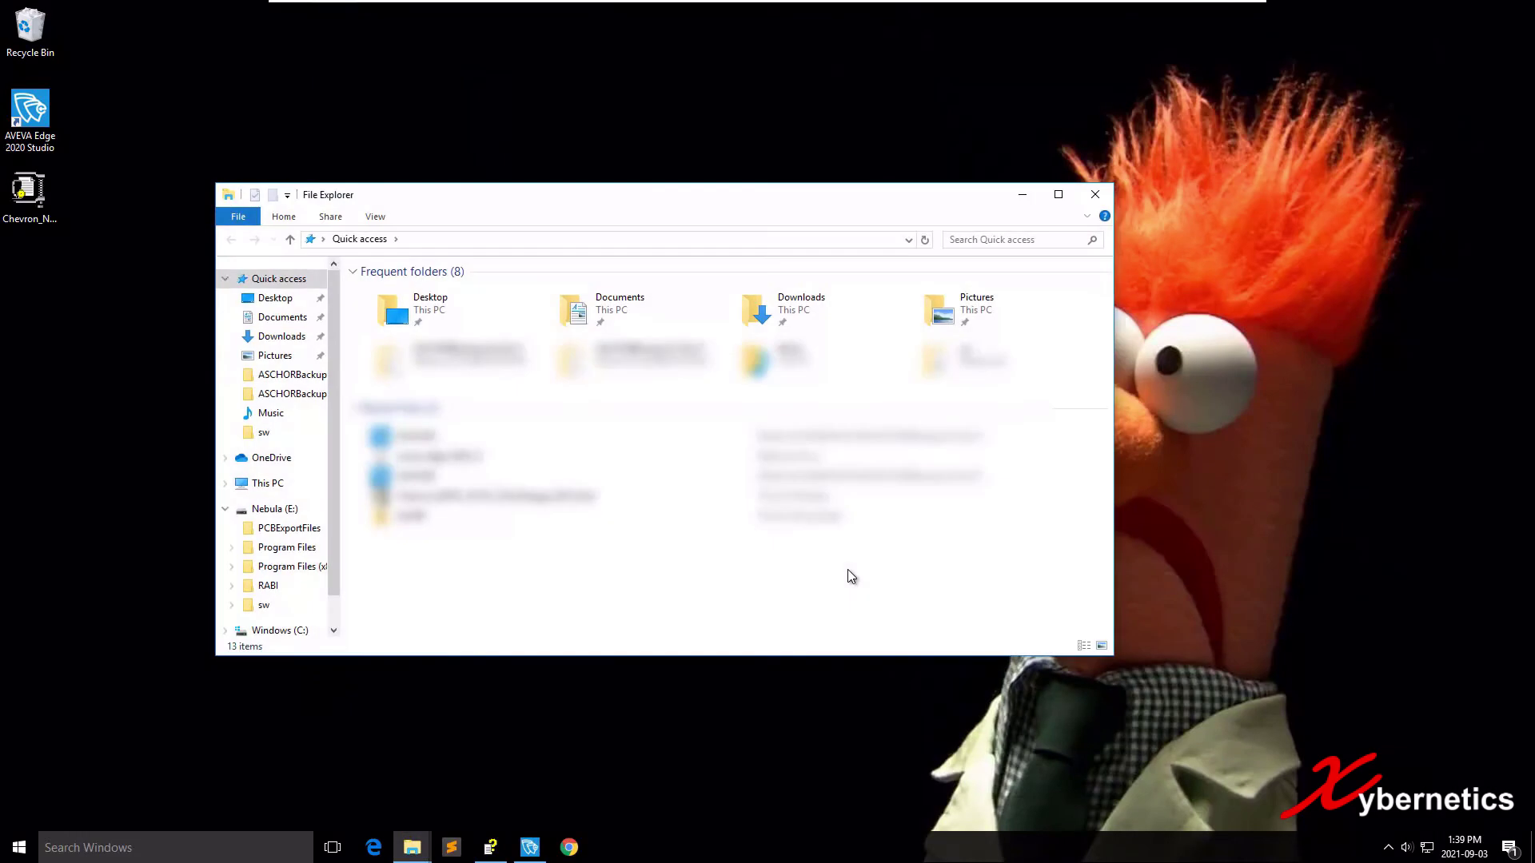
pyautogui.press('Down')
pyautogui.press('Down')
pyautogui.press('Down')
pyautogui.press('Down')
pyautogui.press('Down')
pyautogui.press('Down')
pyautogui.press('Down')
pyautogui.press('Down')
pyautogui.press('Down')
pyautogui.press('Down')
pyautogui.press('Down')
pyautogui.press('Down')
pyautogui.press('Down')
pyautogui.press('Down')
pyautogui.press('Down')
pyautogui.press('Down')
pyautogui.press('Down')
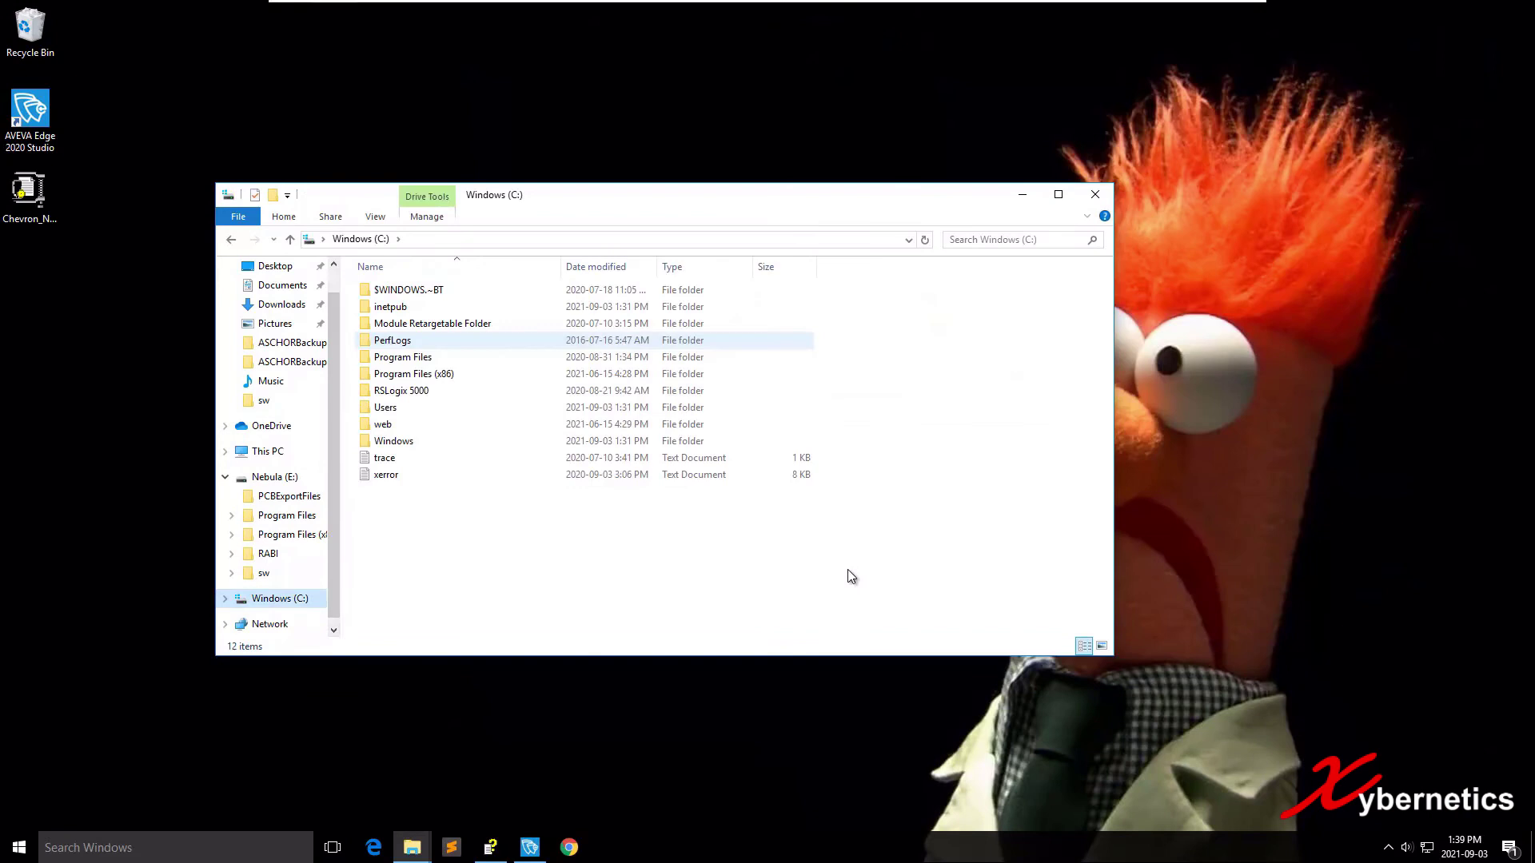
pyautogui.press('Down')
pyautogui.press('Down')
pyautogui.press('Tab')
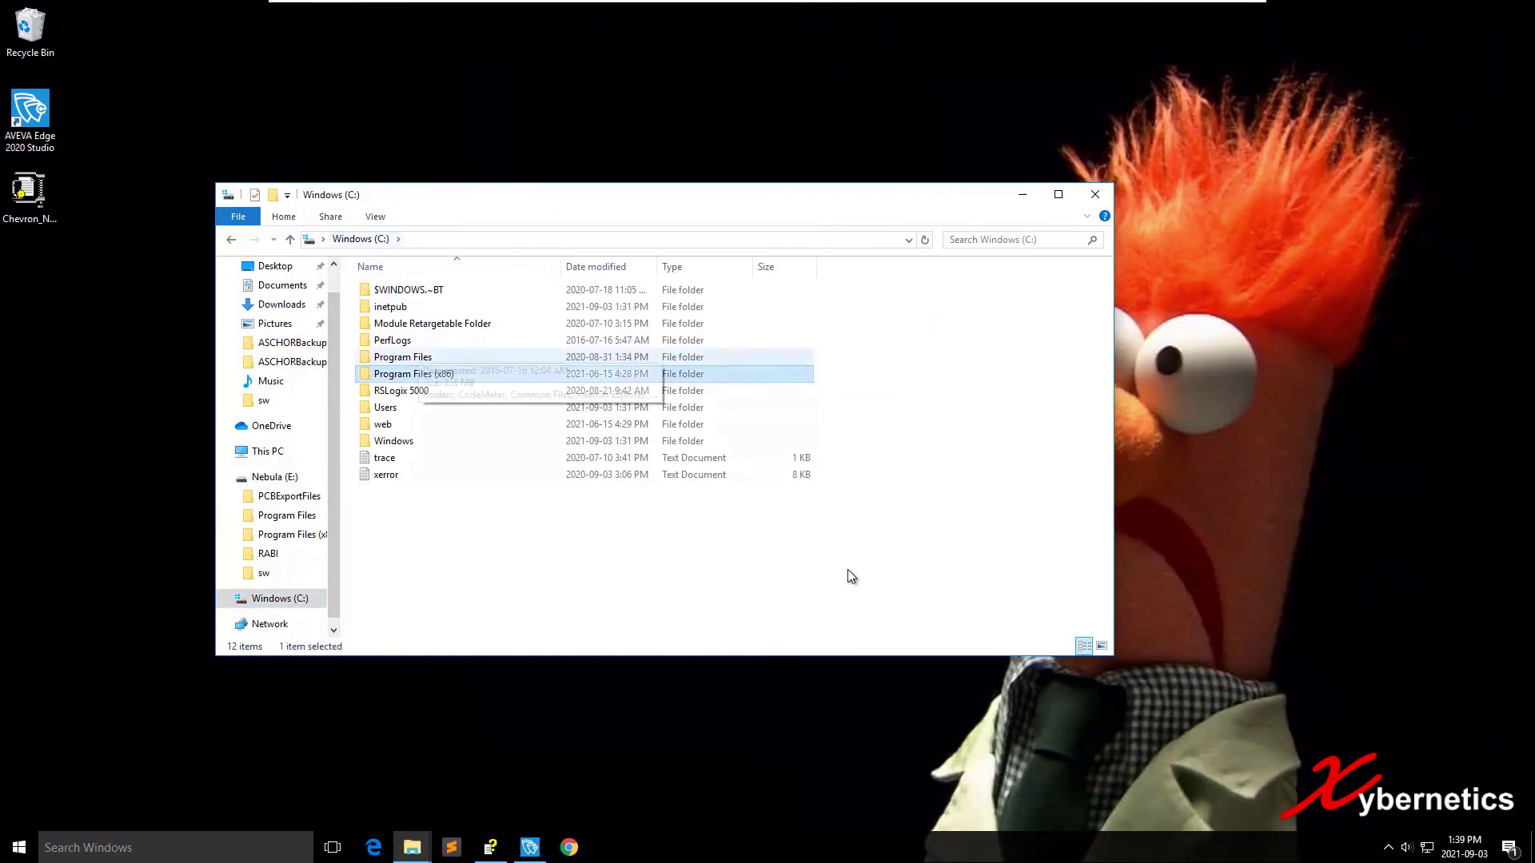
pyautogui.press('Return')
# Navigate AVEVA\AVEVA Edge 2020\Redist\WebAddOn\IIS and select the MobileAccessSetup installer.
pyautogui.press('Up')
pyautogui.press('Up')
pyautogui.press('Up')
pyautogui.press('Up')
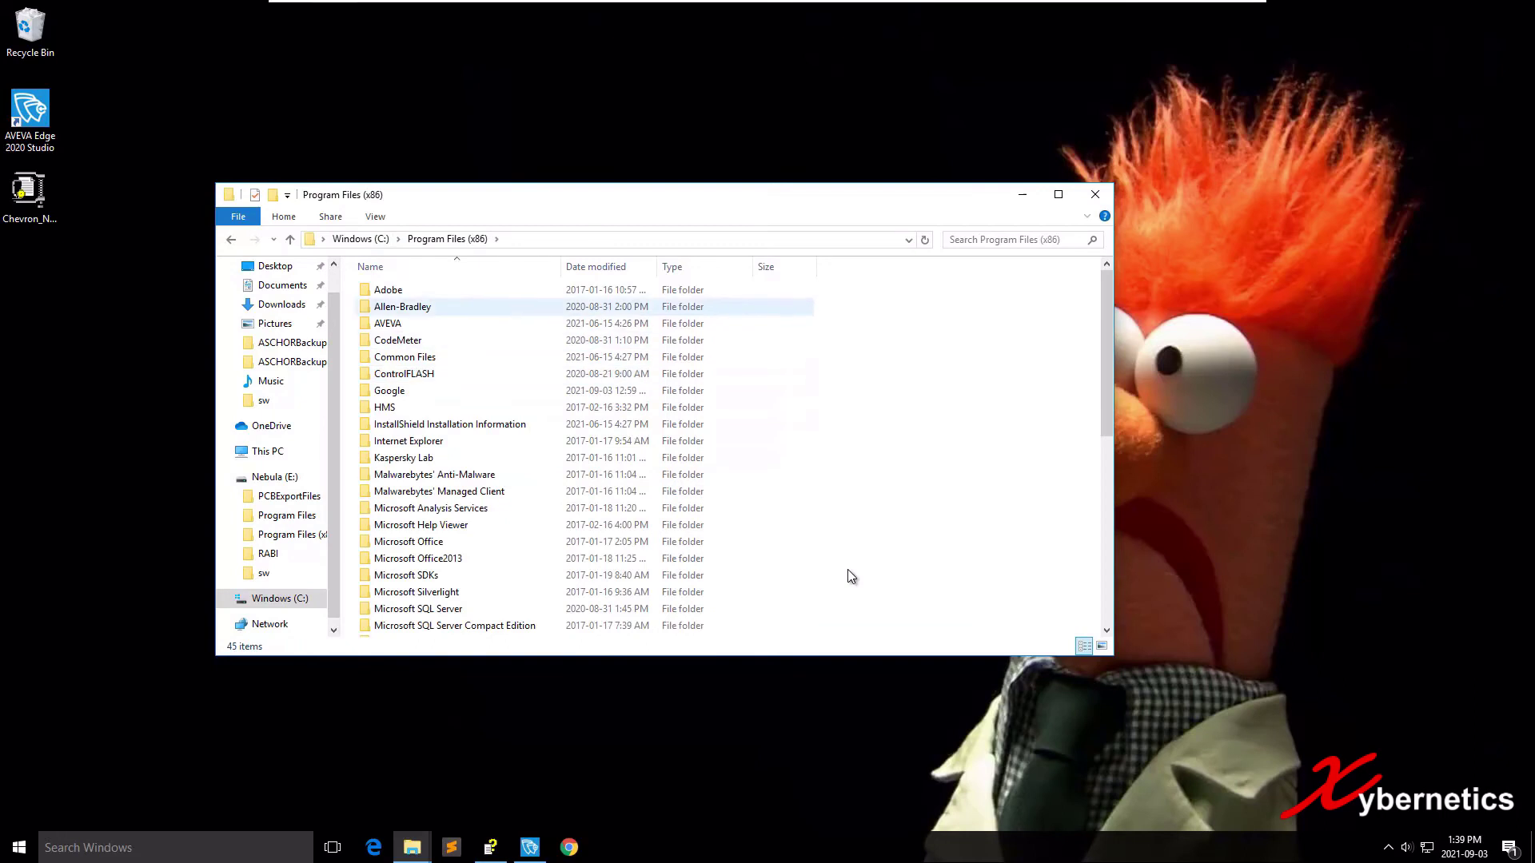
pyautogui.press('Down')
pyautogui.press('Return')
pyautogui.press('Return')
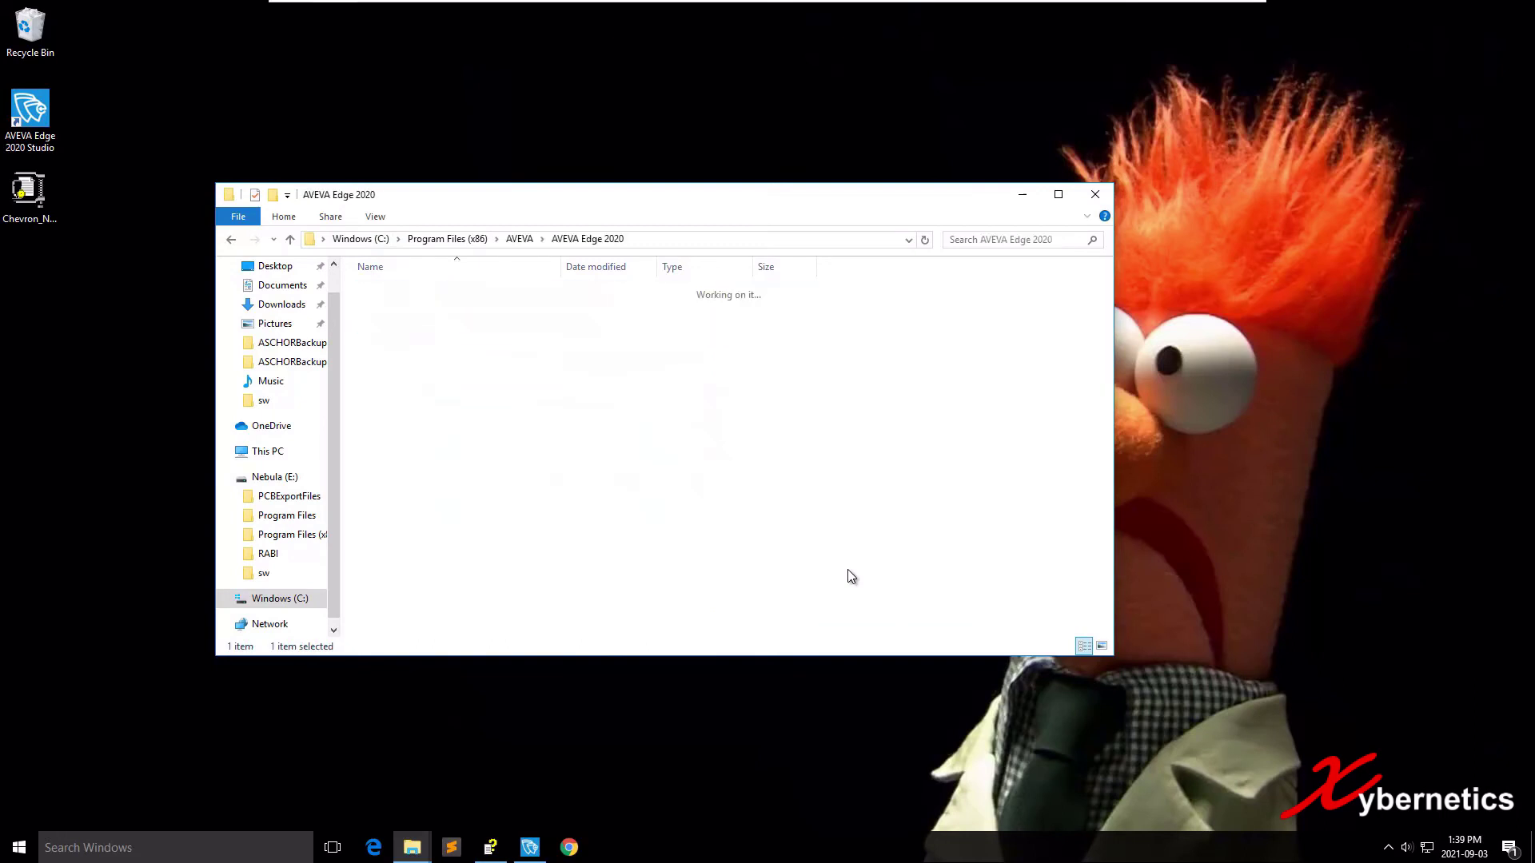
pyautogui.press('Down')
pyautogui.press('Down')
pyautogui.press('Down')
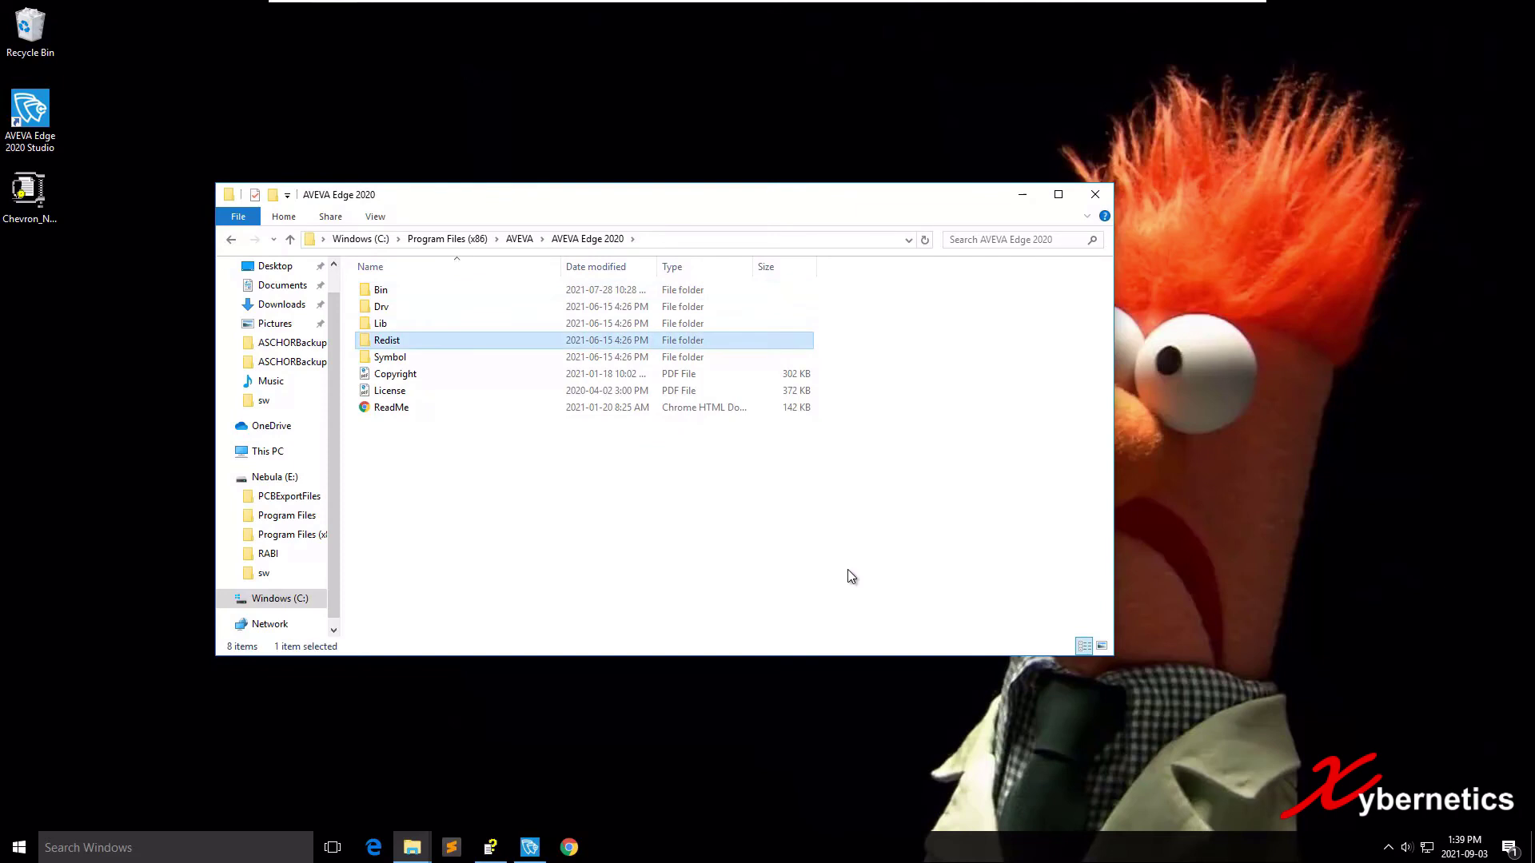
pyautogui.press('Down')
pyautogui.press('Up')
pyautogui.press('Return')
pyautogui.press('Down')
pyautogui.press('Down')
pyautogui.press('Down')
pyautogui.press('Down')
pyautogui.press('Down')
pyautogui.press('Down')
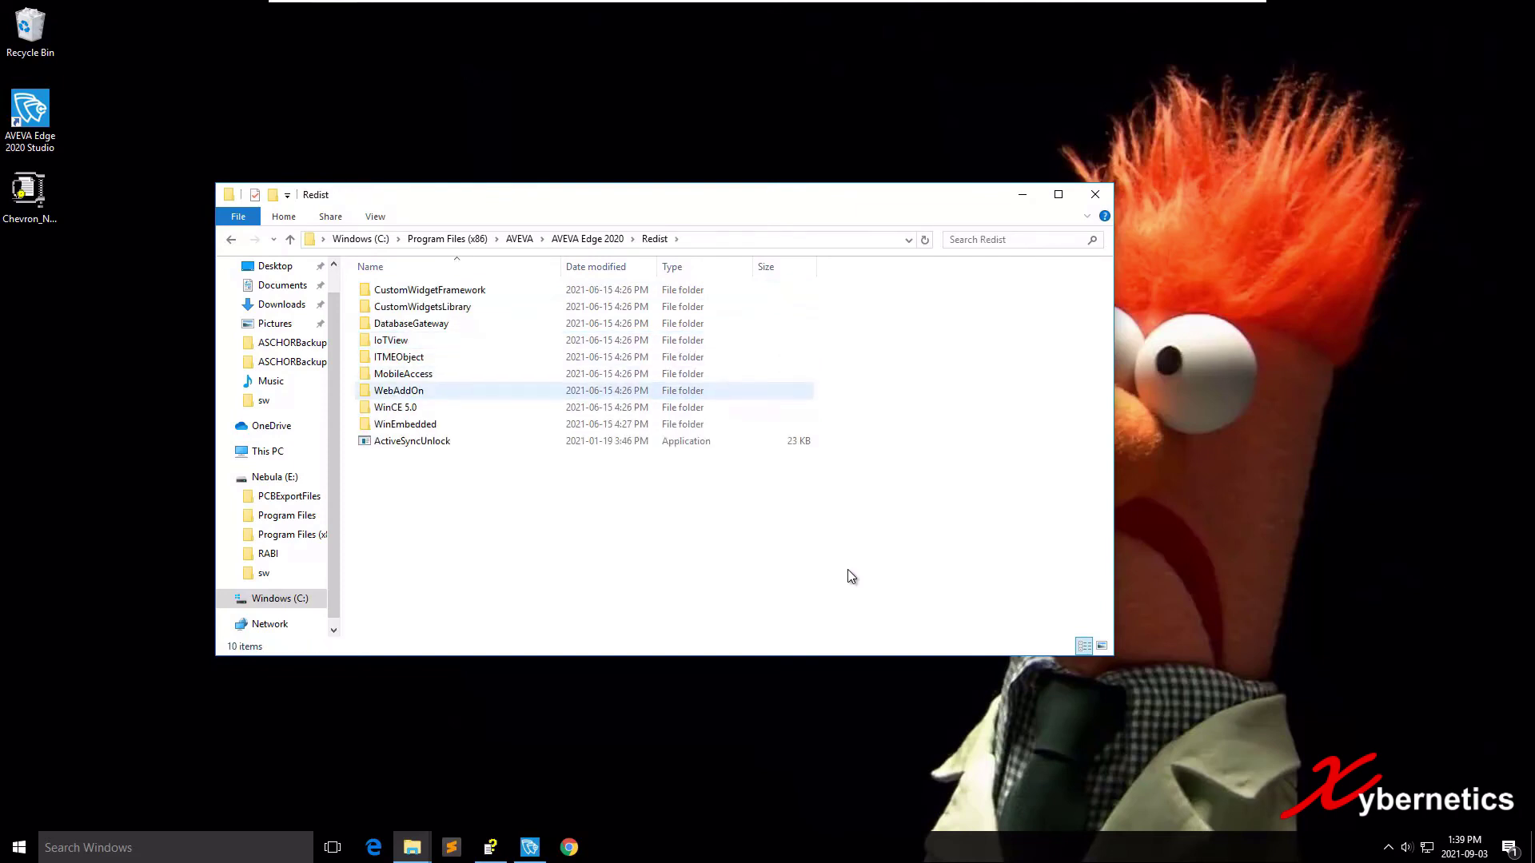
pyautogui.press('Return')
pyautogui.press('Down')
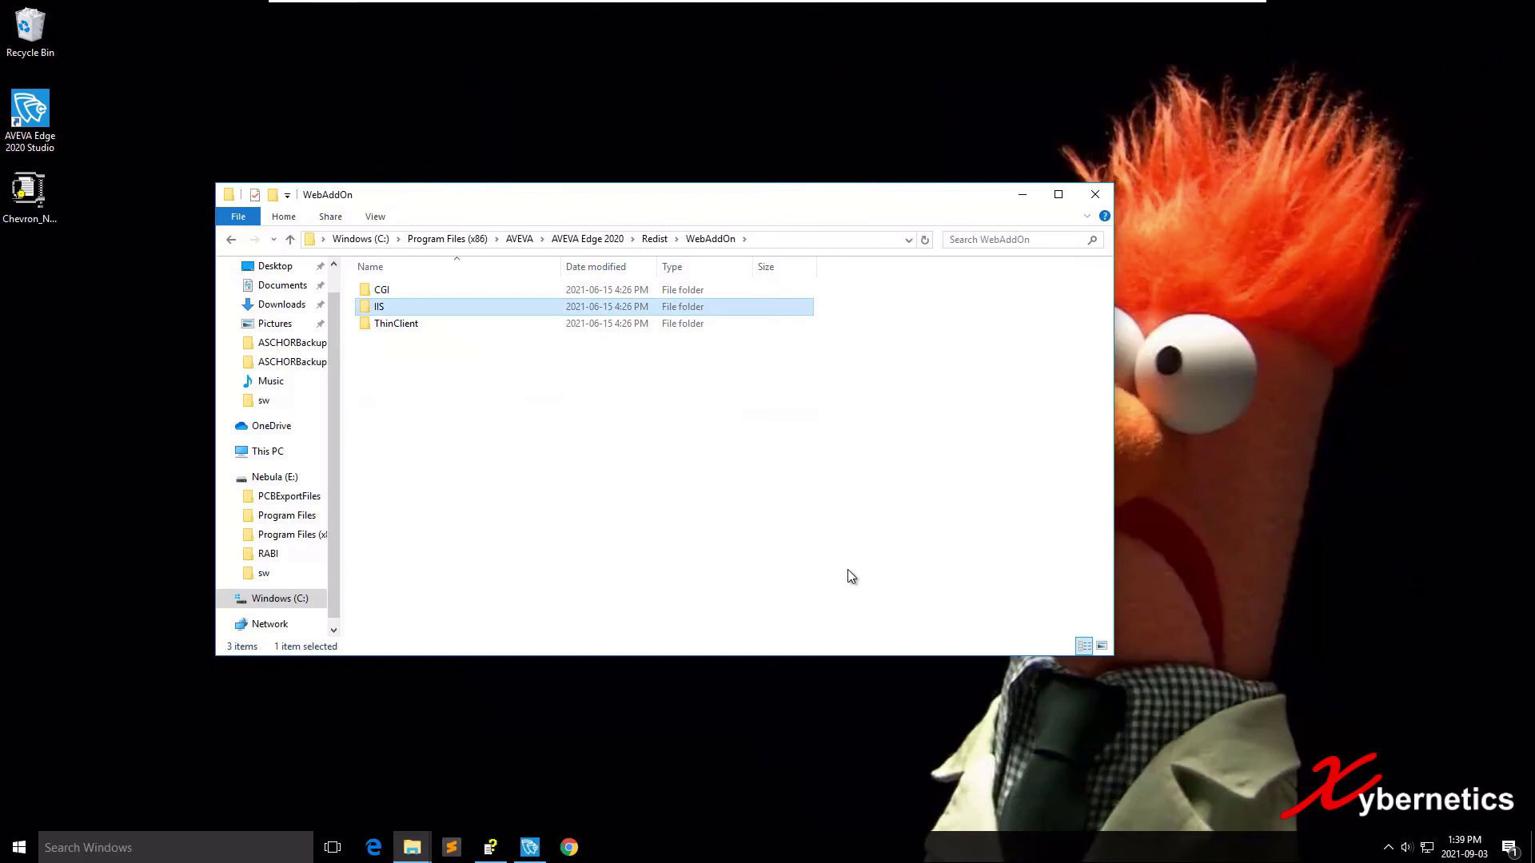
pyautogui.press('Return')
pyautogui.press('Down')
pyautogui.press('Down')
pyautogui.press('Down')
pyautogui.press('Down')
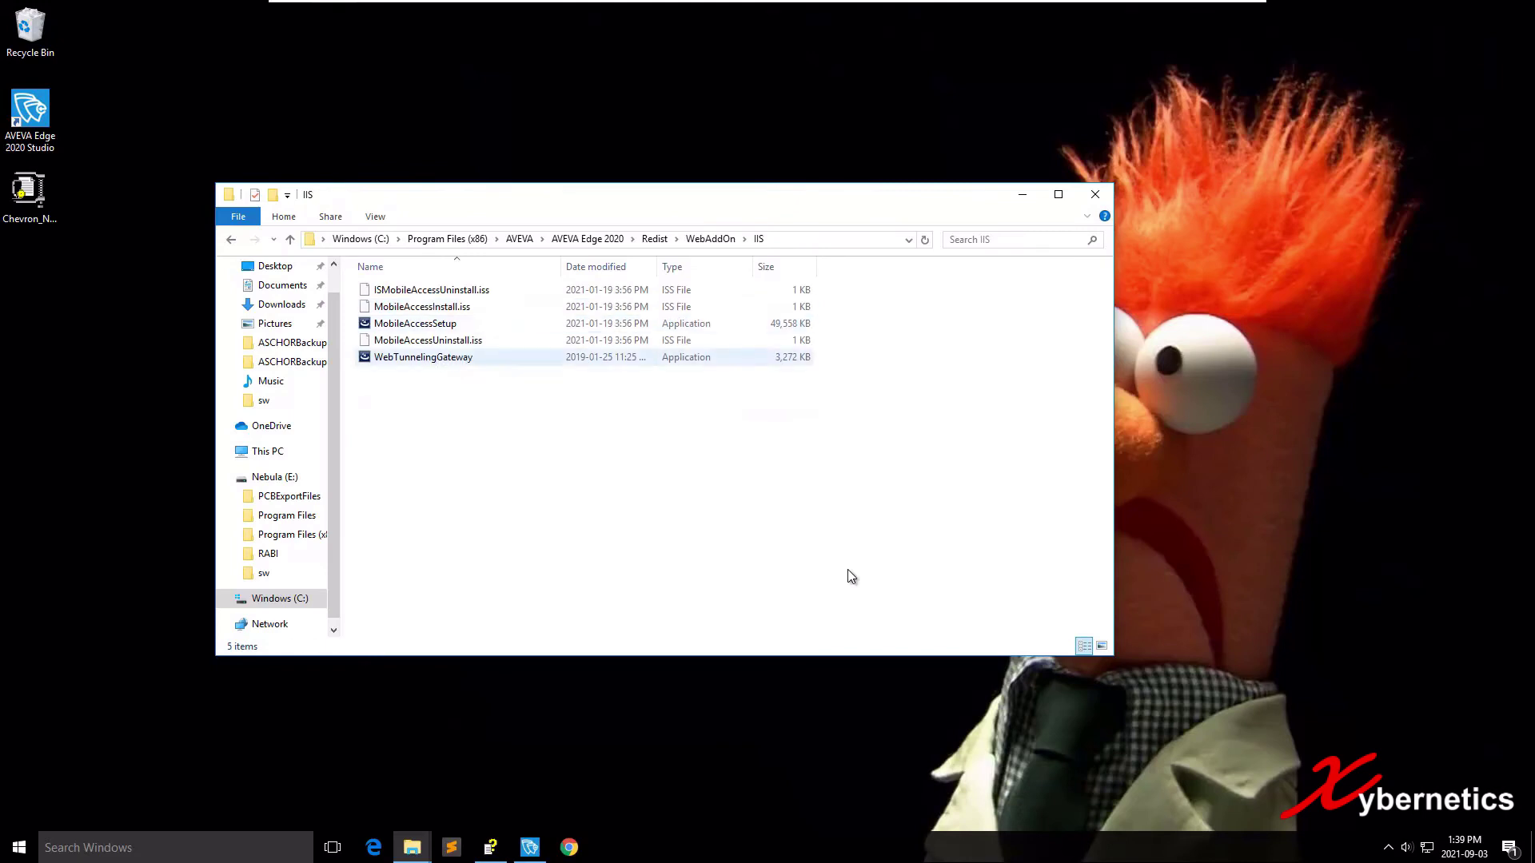
pyautogui.press('Up')
pyautogui.press('Up')
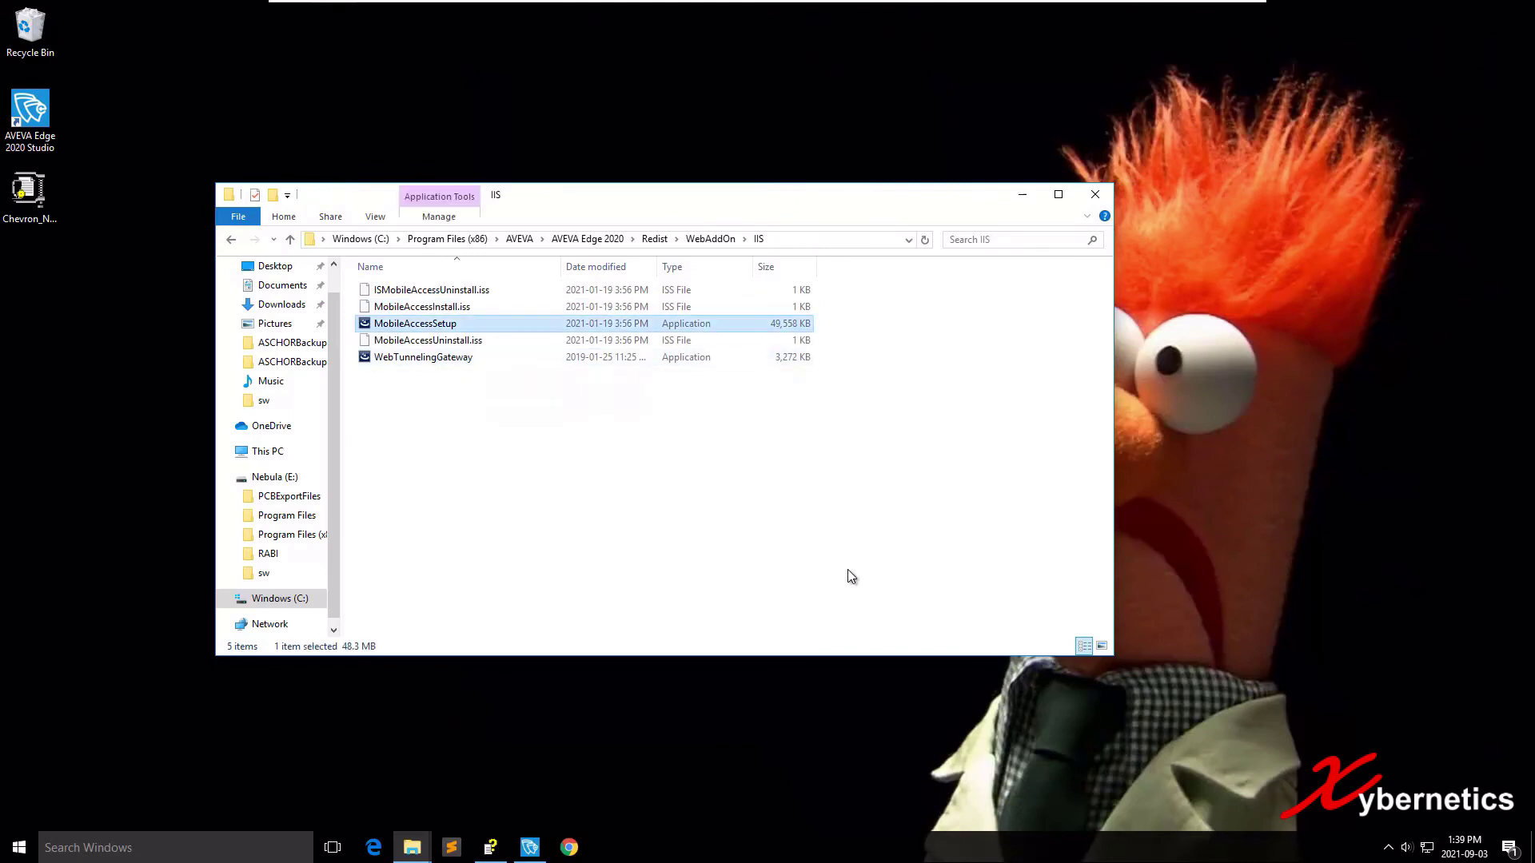
# Run MobileAccessSetup, installing the Visual C++ prerequisite and Mobile Access, then close Explorer.
pyautogui.press('Return')
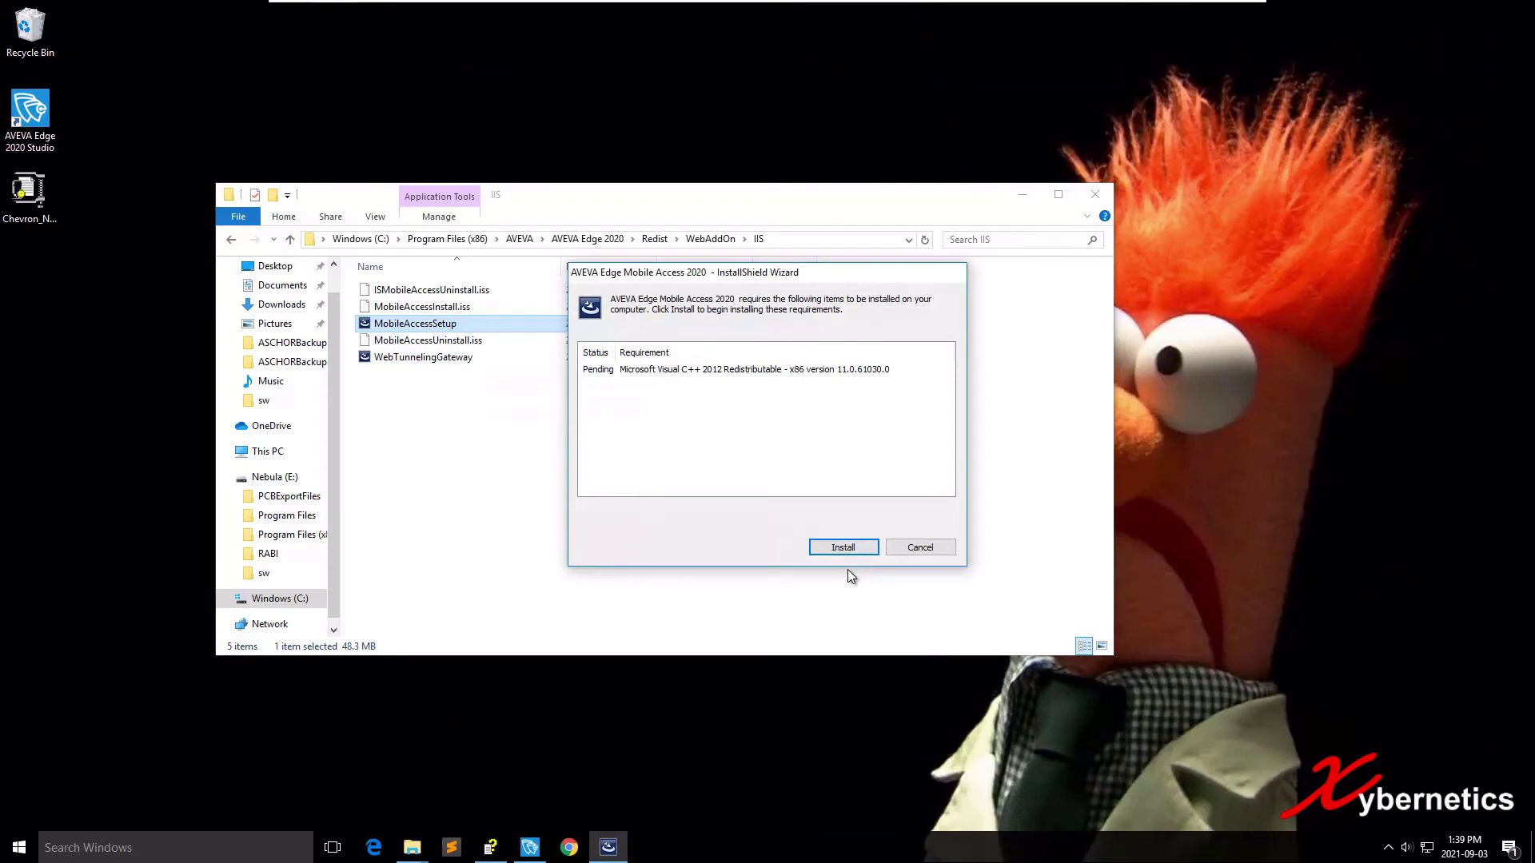
pyautogui.press('Return')
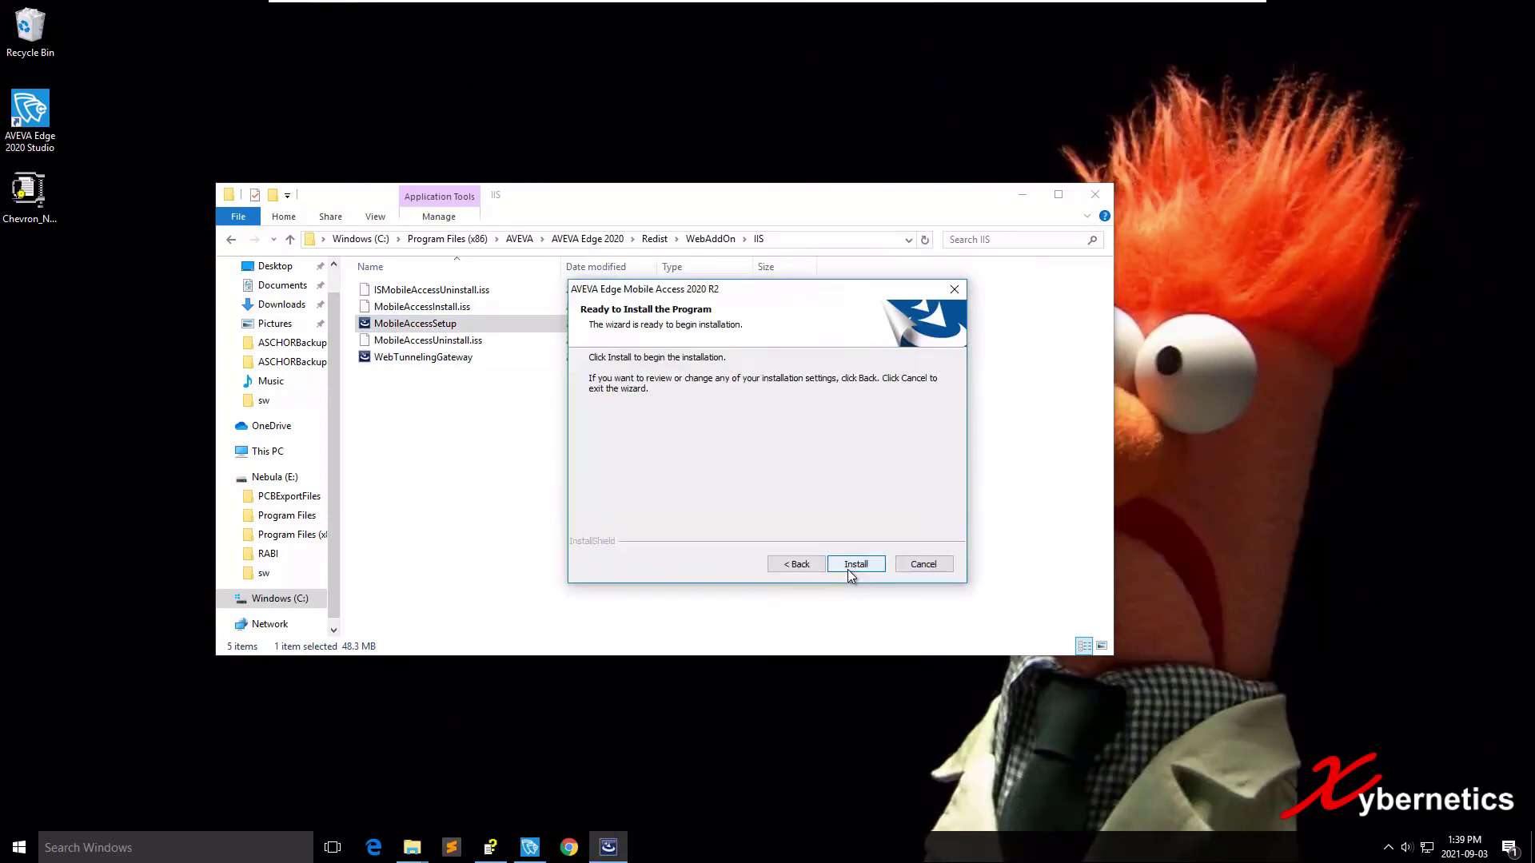
pyautogui.press('Return')
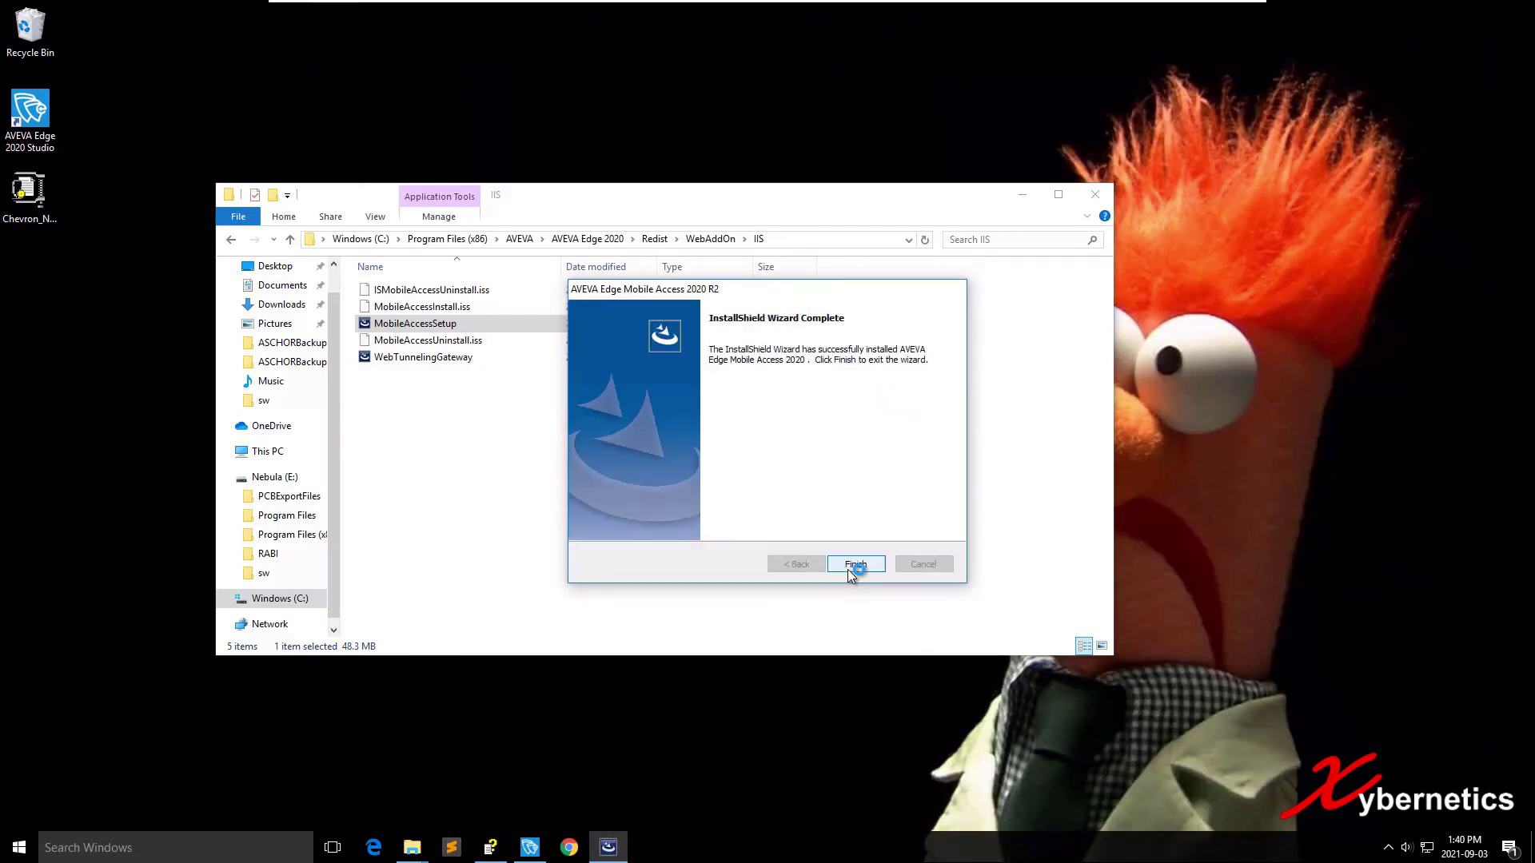
pyautogui.click(849, 569)
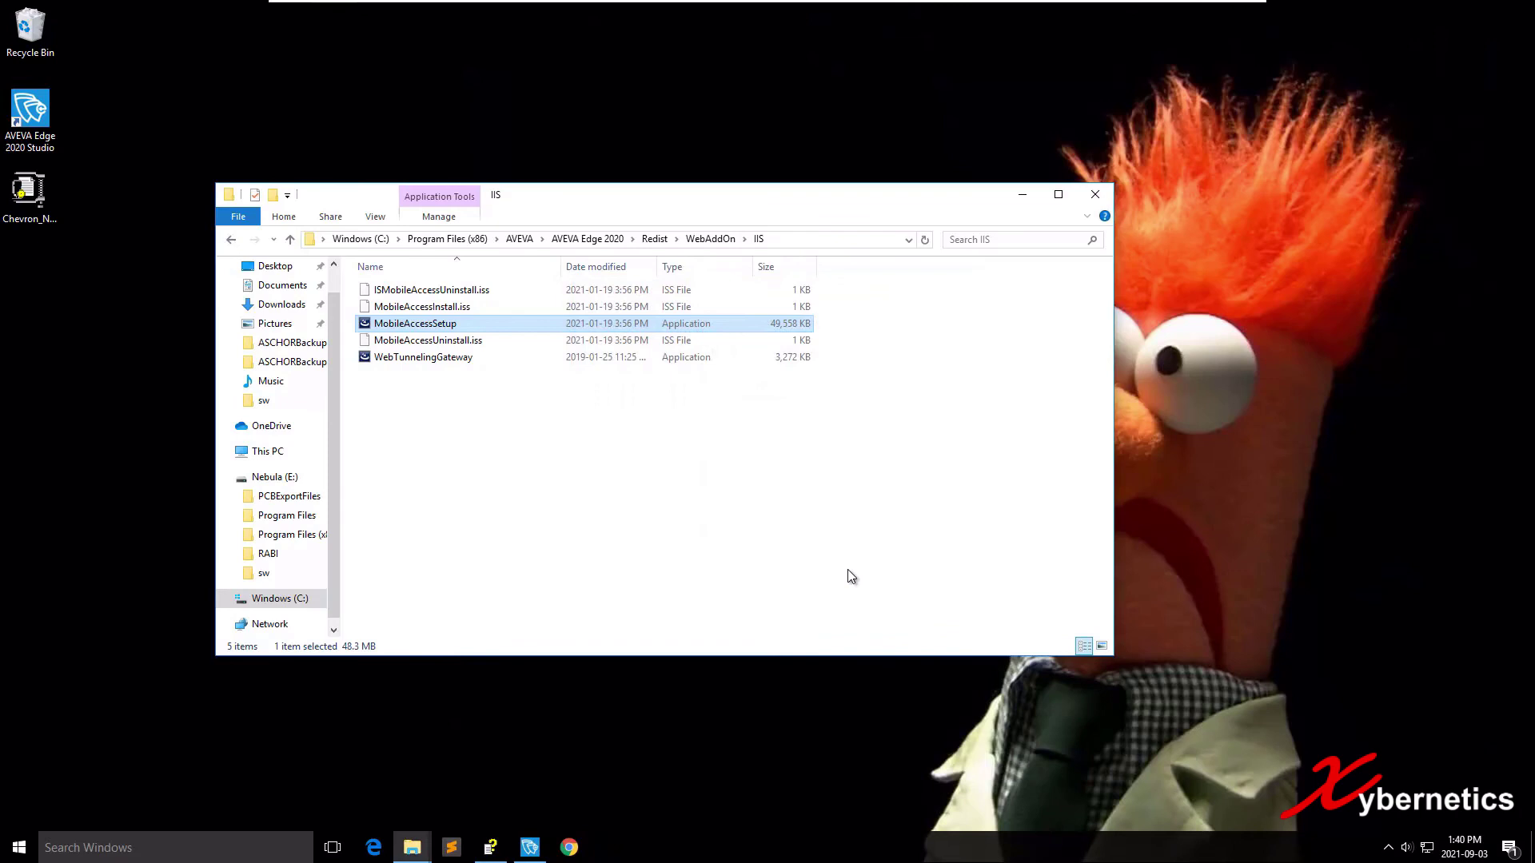
pyautogui.hotkey('alt', 'F4')
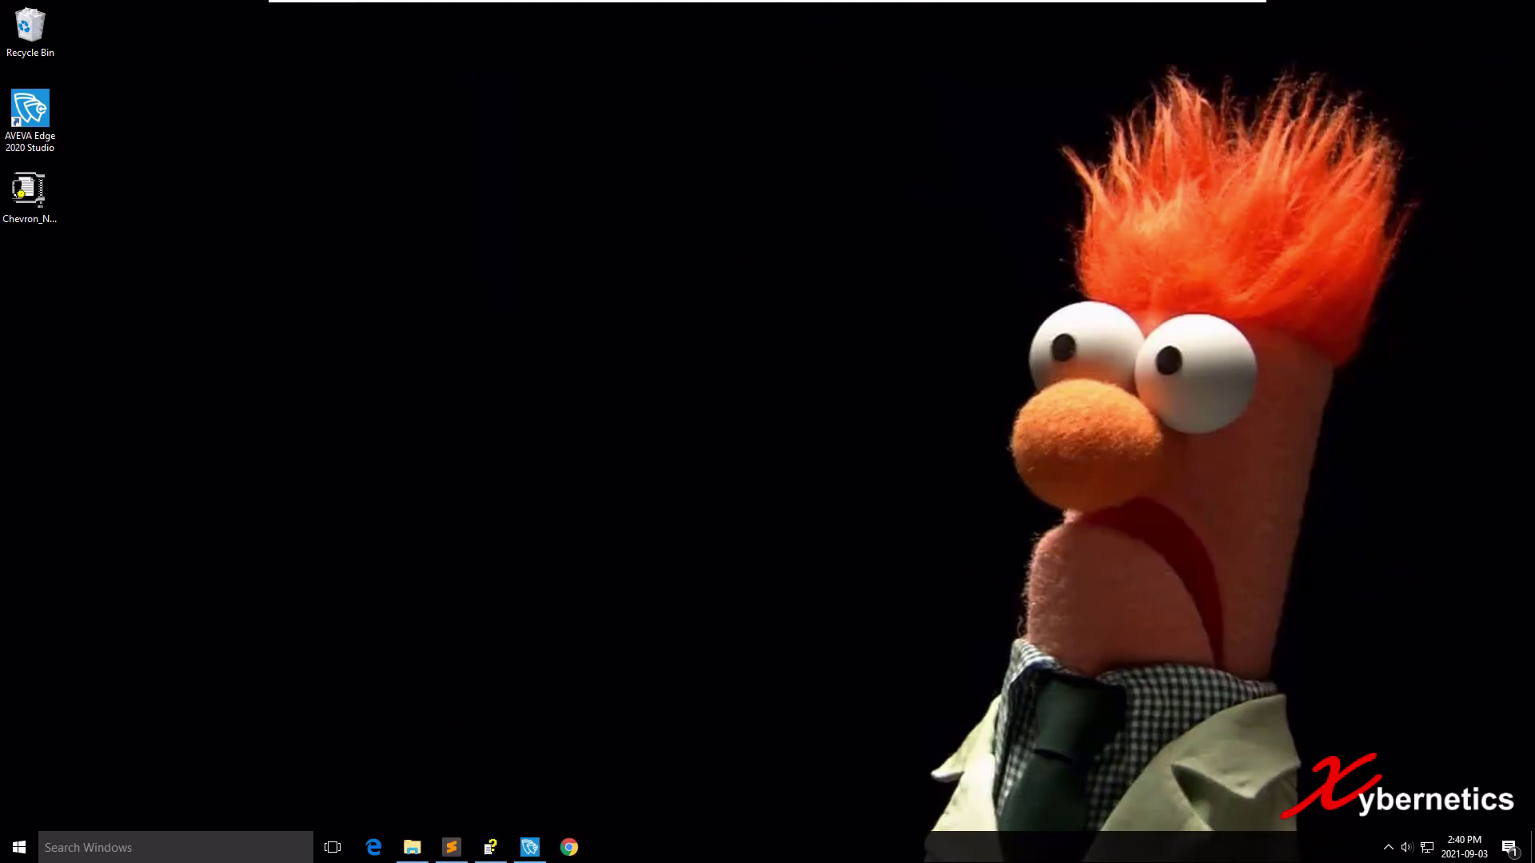
# Launch Chrome and go to the suggested 192.168.44.138/ma address.
pyautogui.press('super+6')
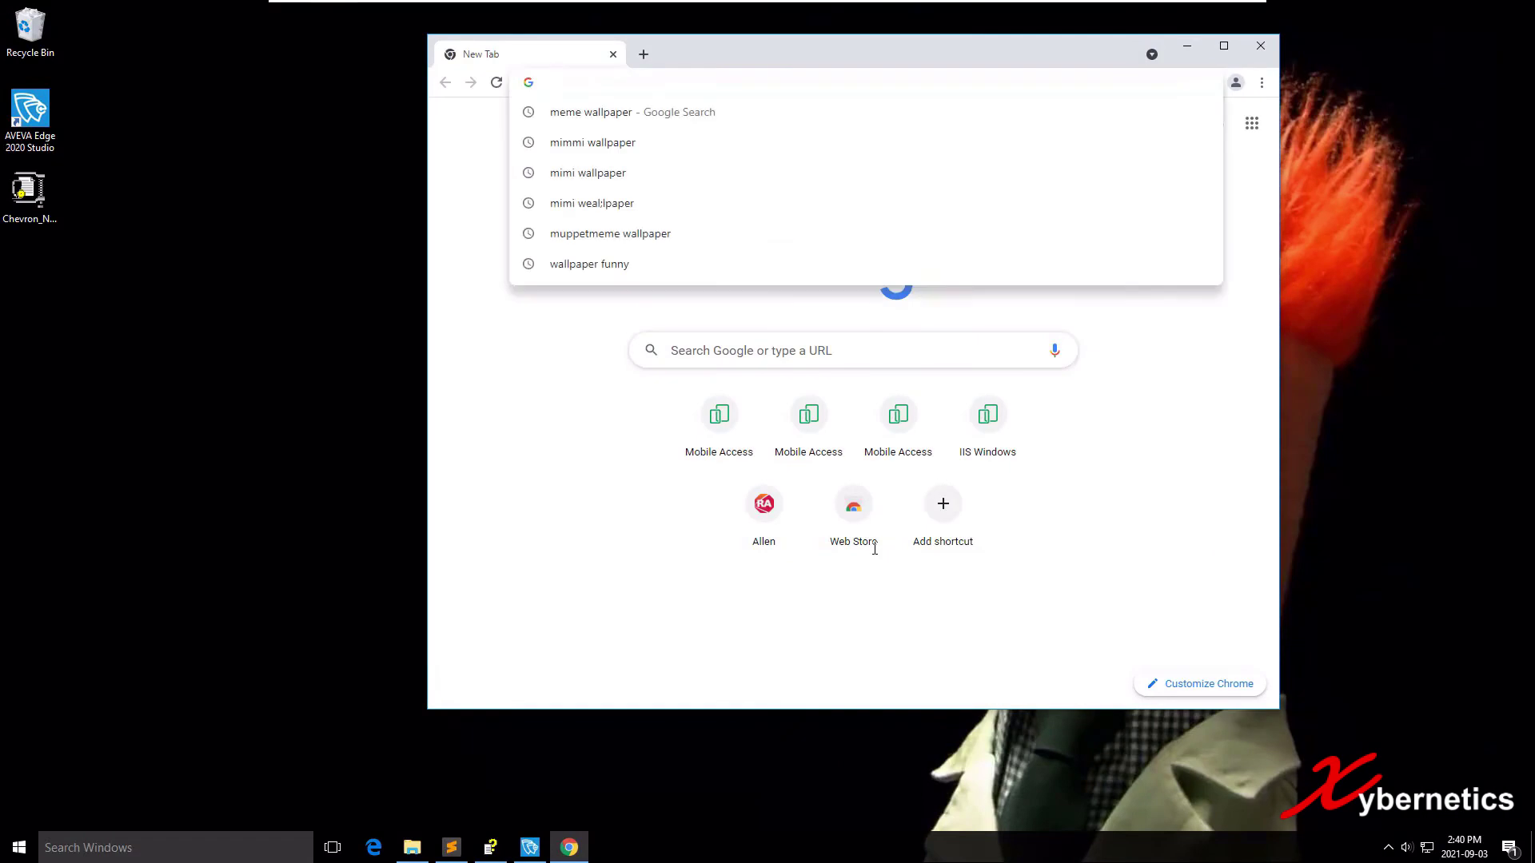
pyautogui.write('192')
pyautogui.press('End')
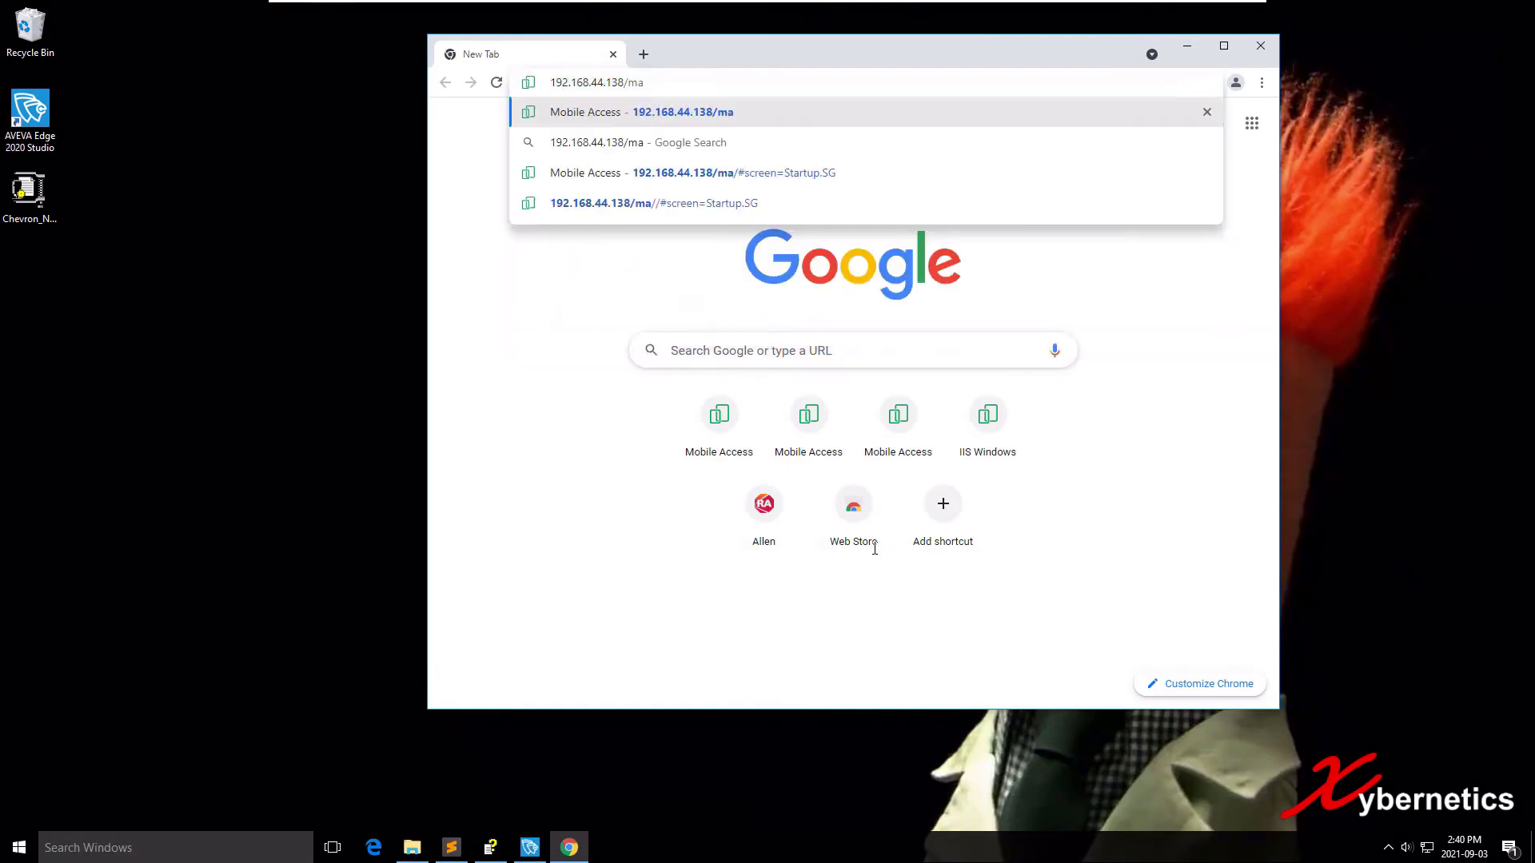
pyautogui.press('Return')
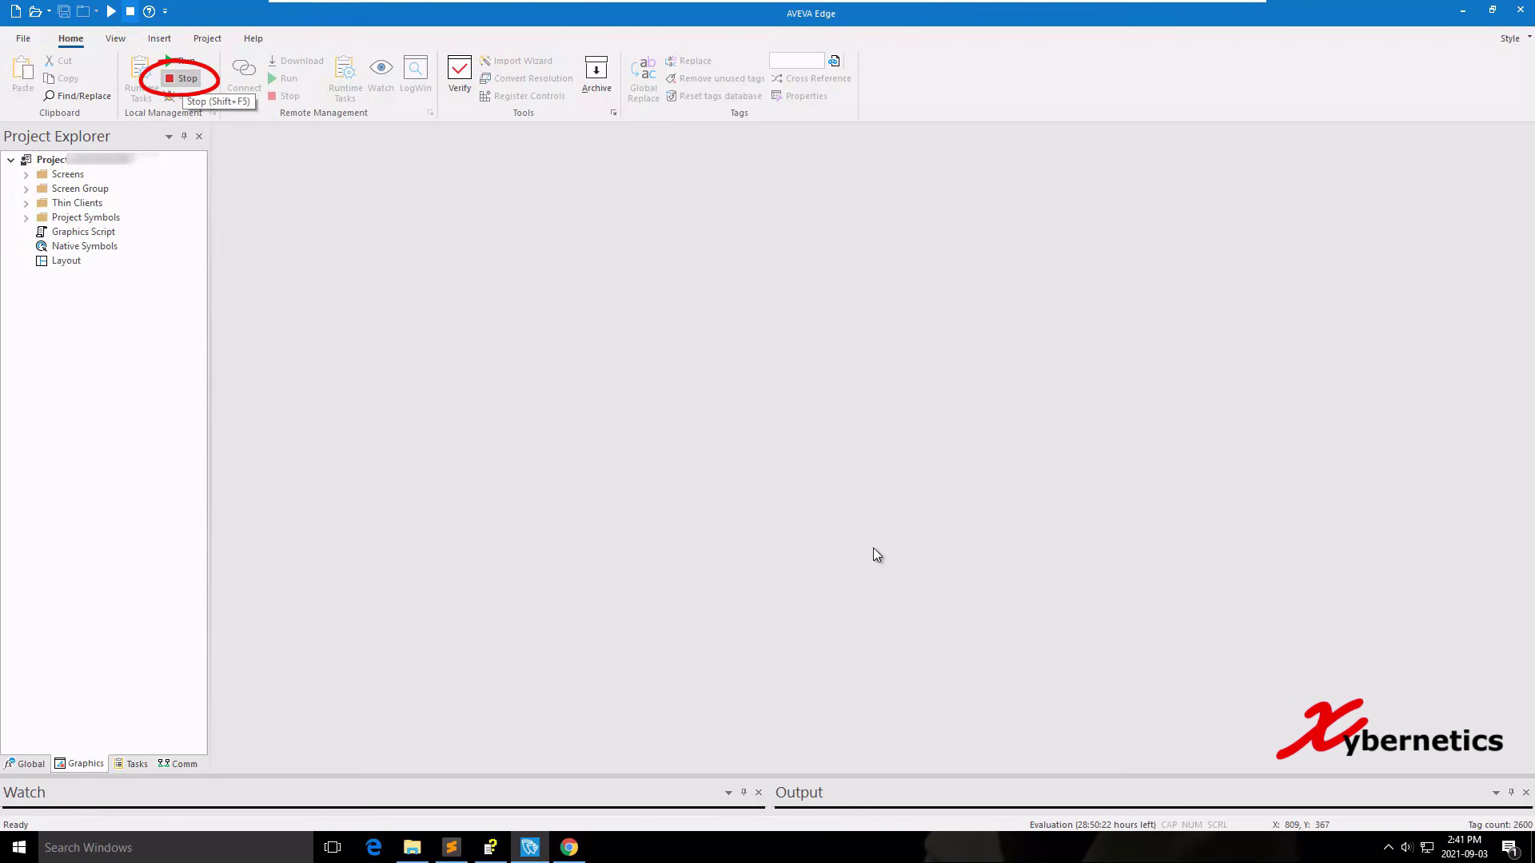
# Log on to Mobile Access with the user name and password, get error 10061, then close Chrome.
pyautogui.hotkey('alt', 'Tab')
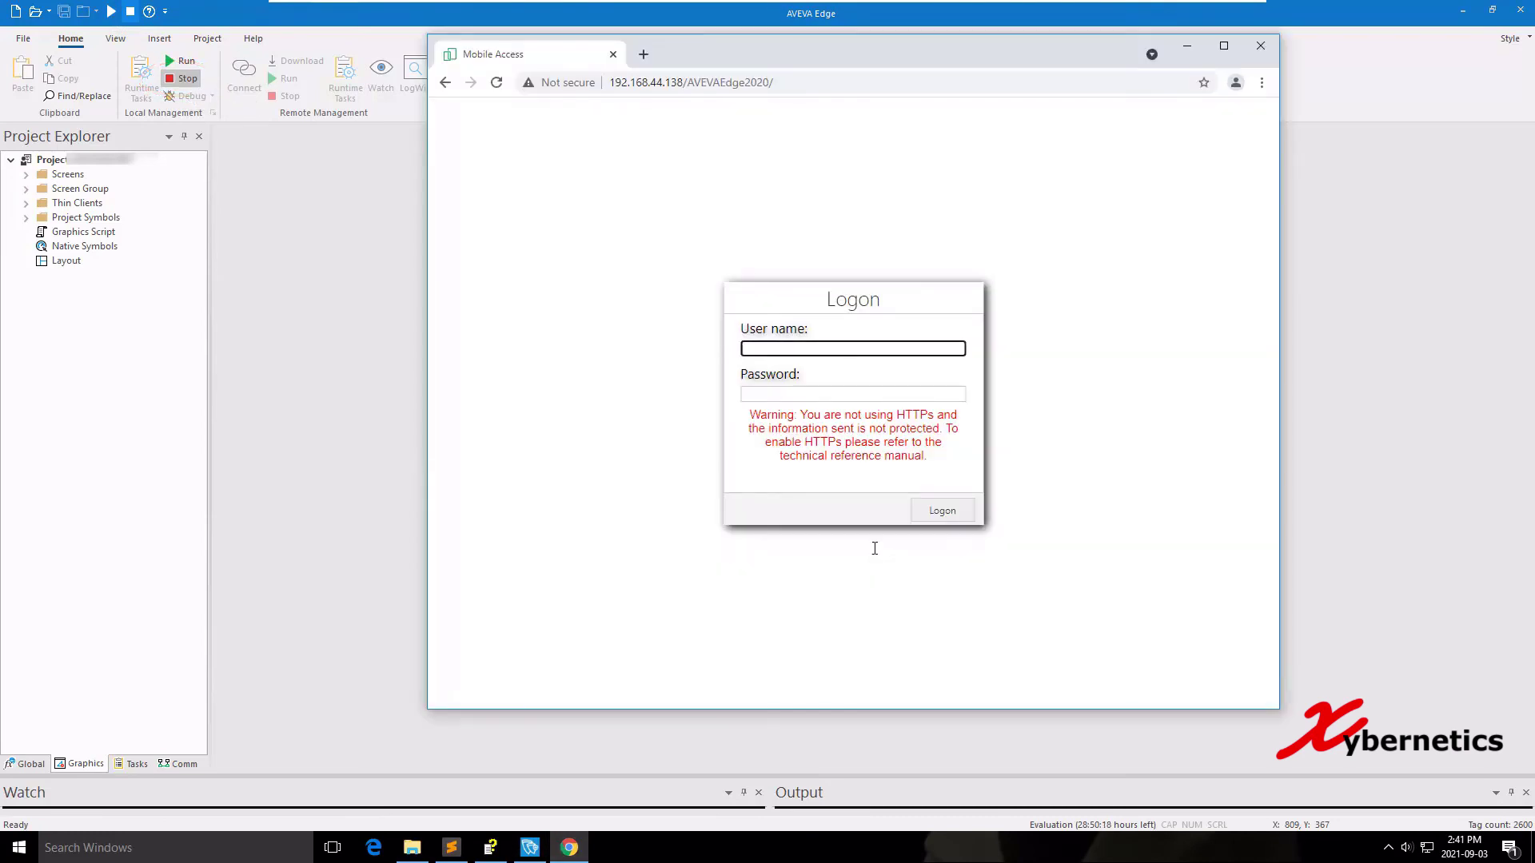
pyautogui.write('admin')
pyautogui.press('Tab')
pyautogui.write('admin')
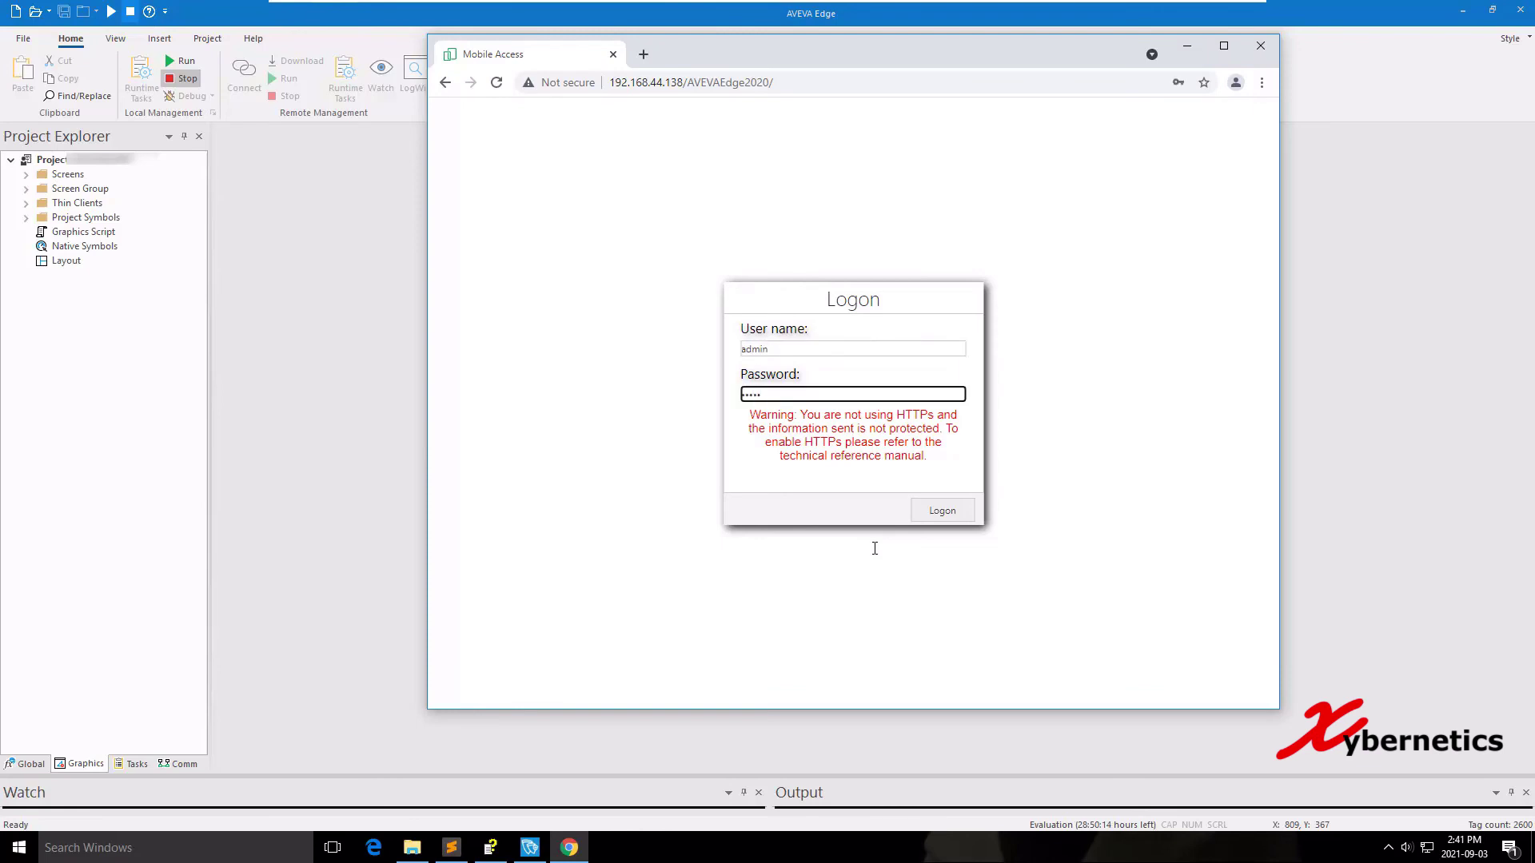
pyautogui.press('Return')
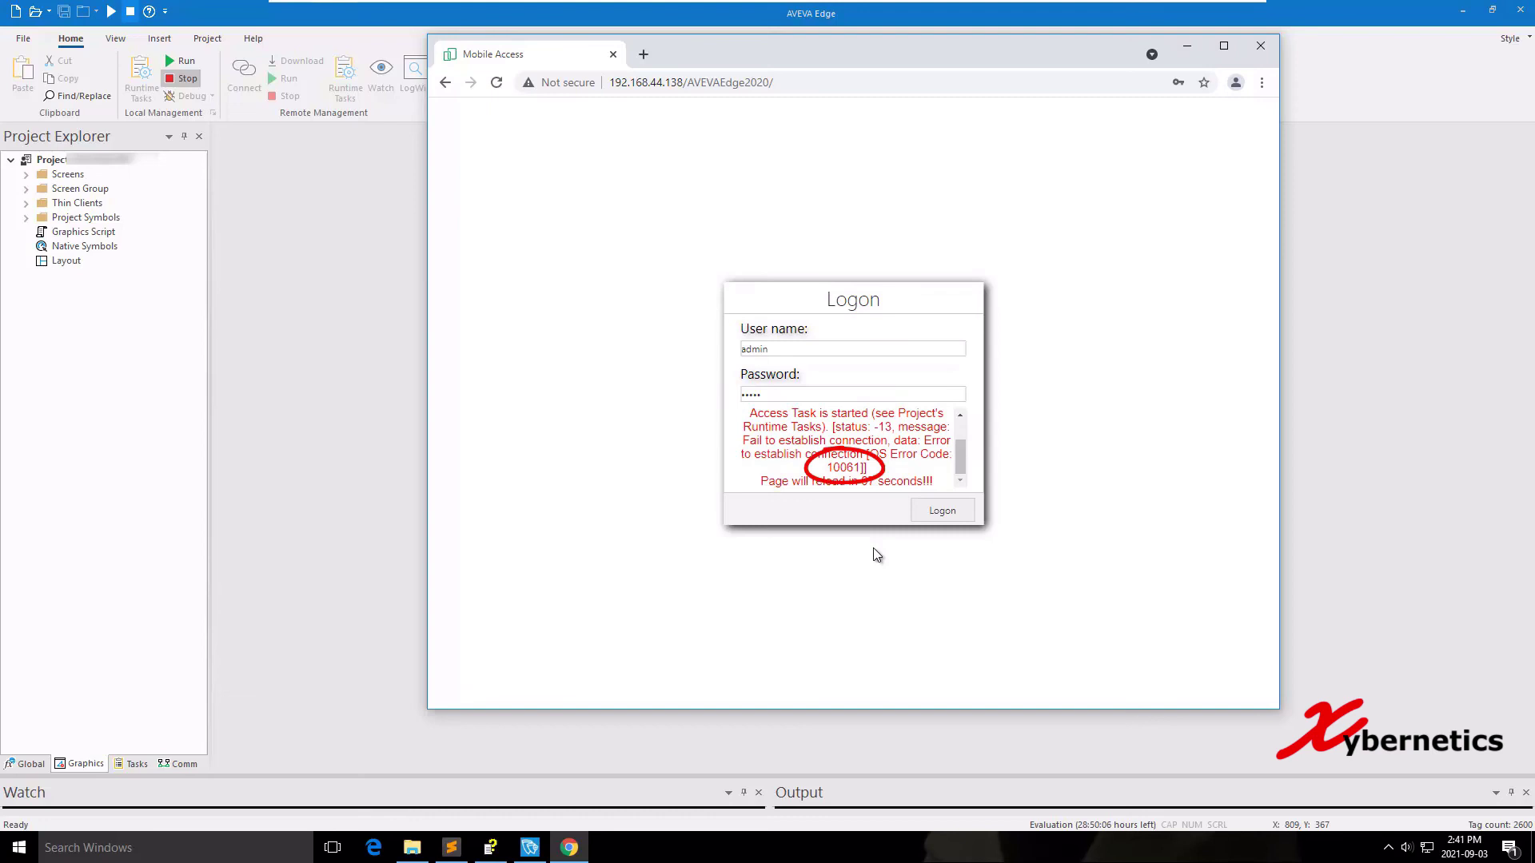
pyautogui.hotkey('alt', 'F4')
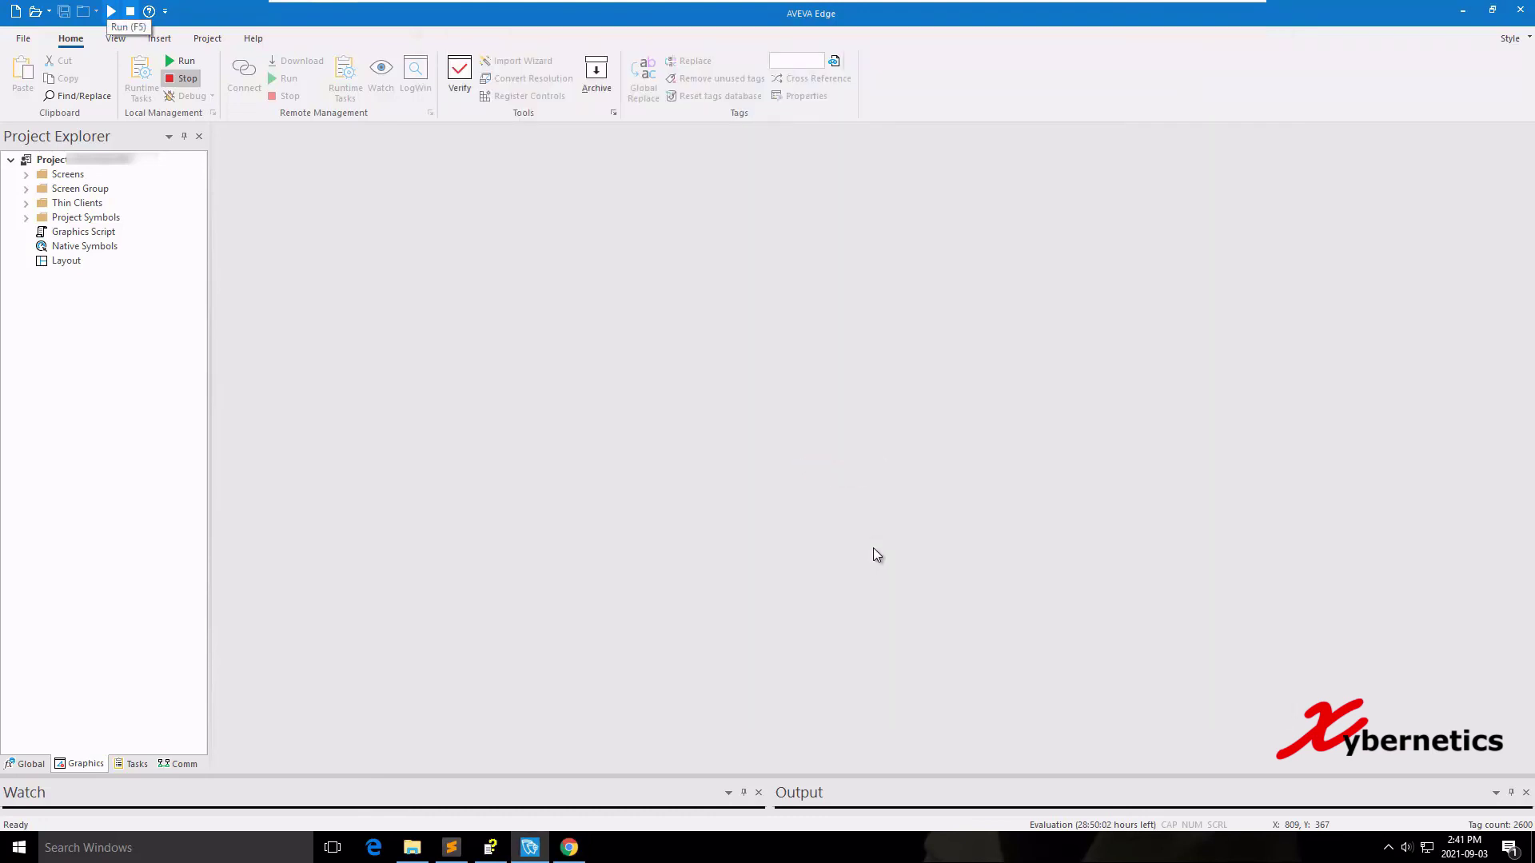
# Start the runtime with F5, then reload the logon page and log on with user name and password.
pyautogui.press('F5')
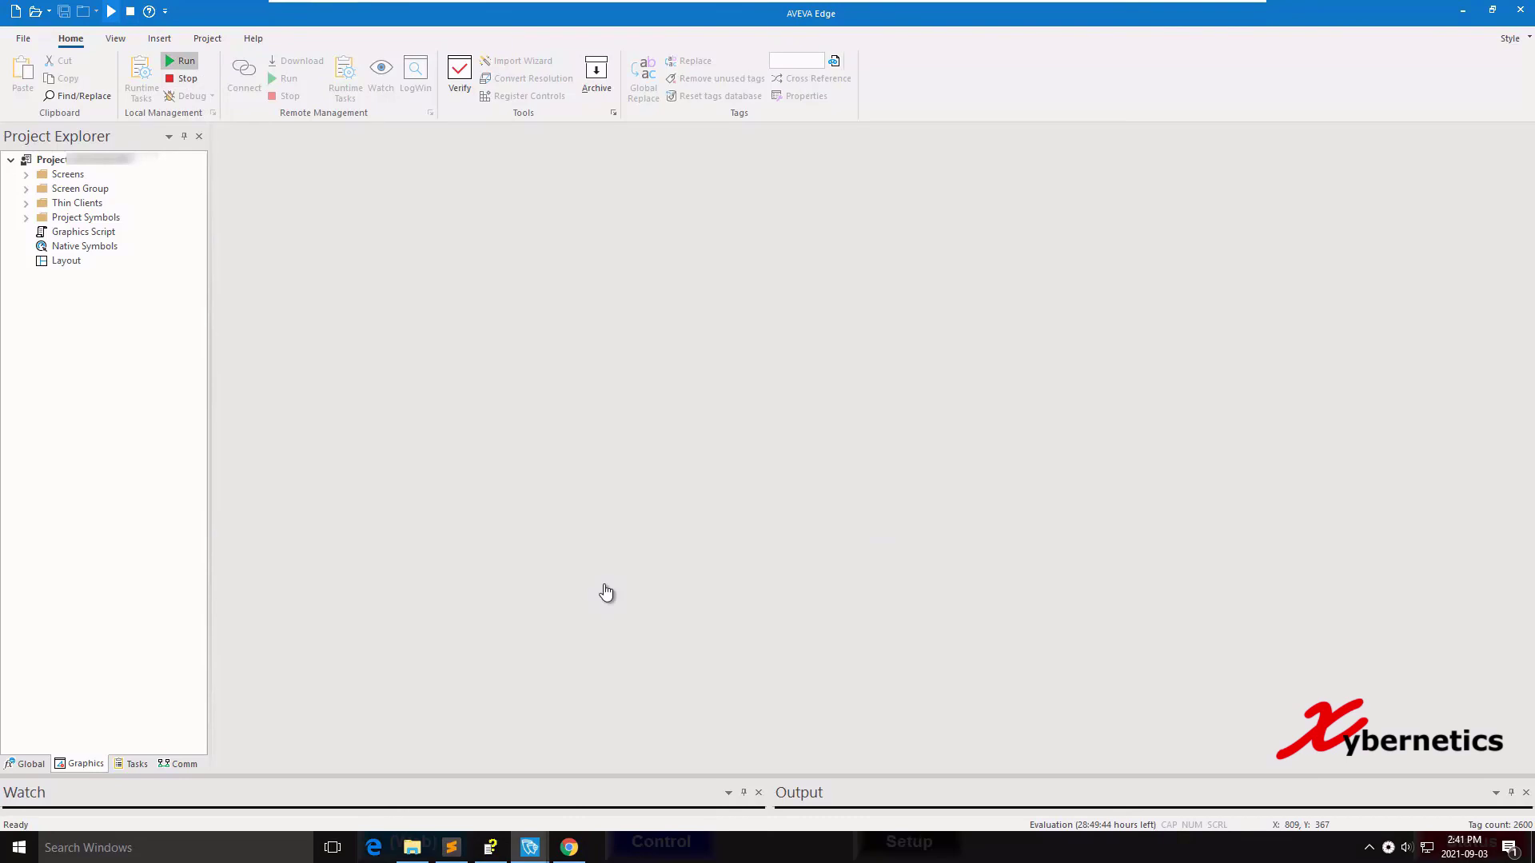
pyautogui.click(568, 847)
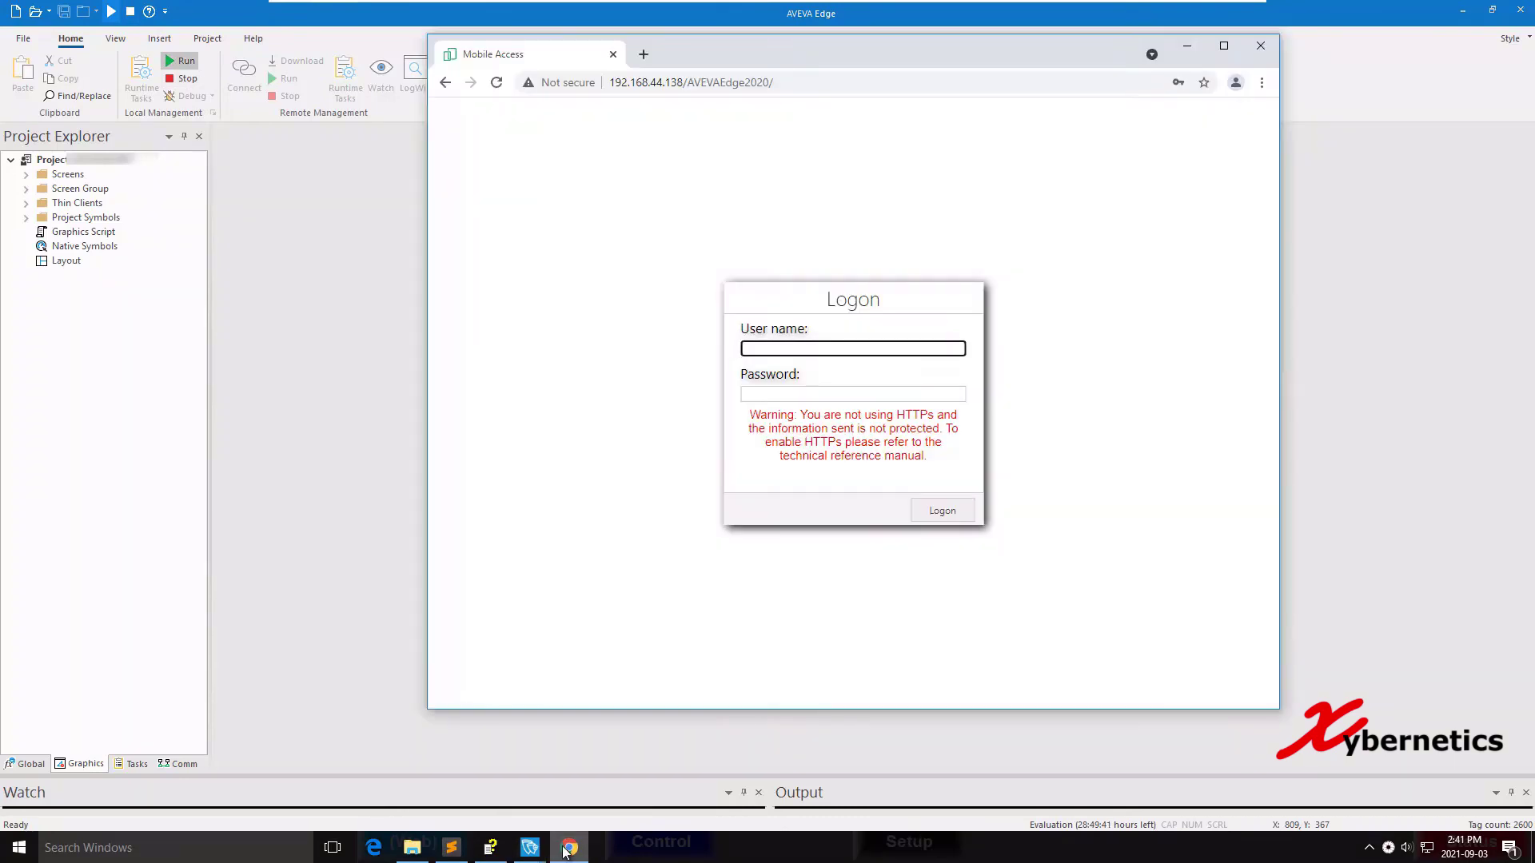
pyautogui.hotkey('ctrl', 'l')
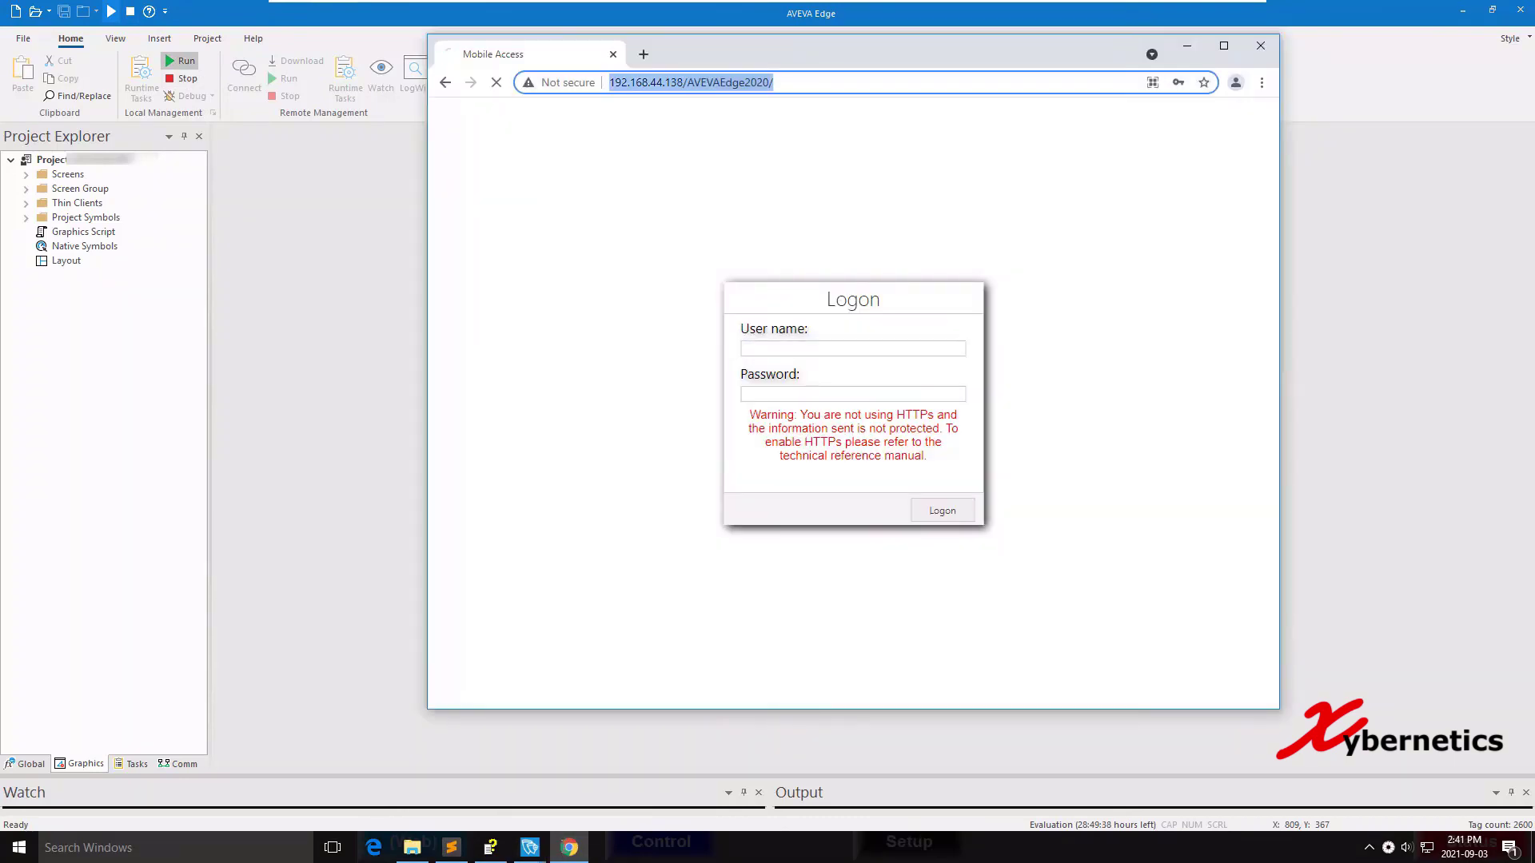
pyautogui.press('Escape')
pyautogui.write('admin')
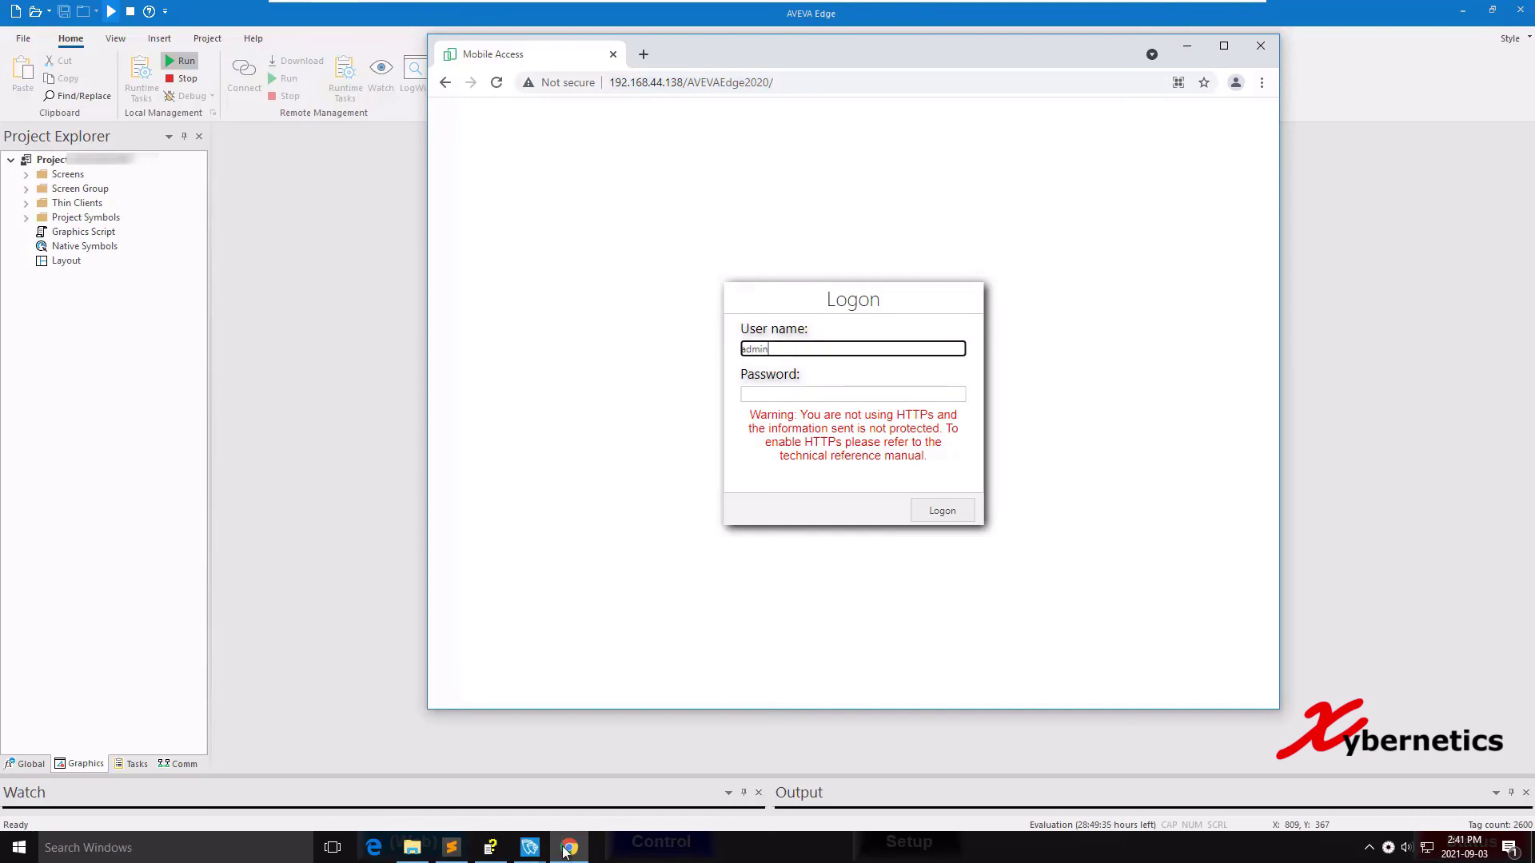
pyautogui.press('Tab')
pyautogui.write('admin')
pyautogui.press('Return')
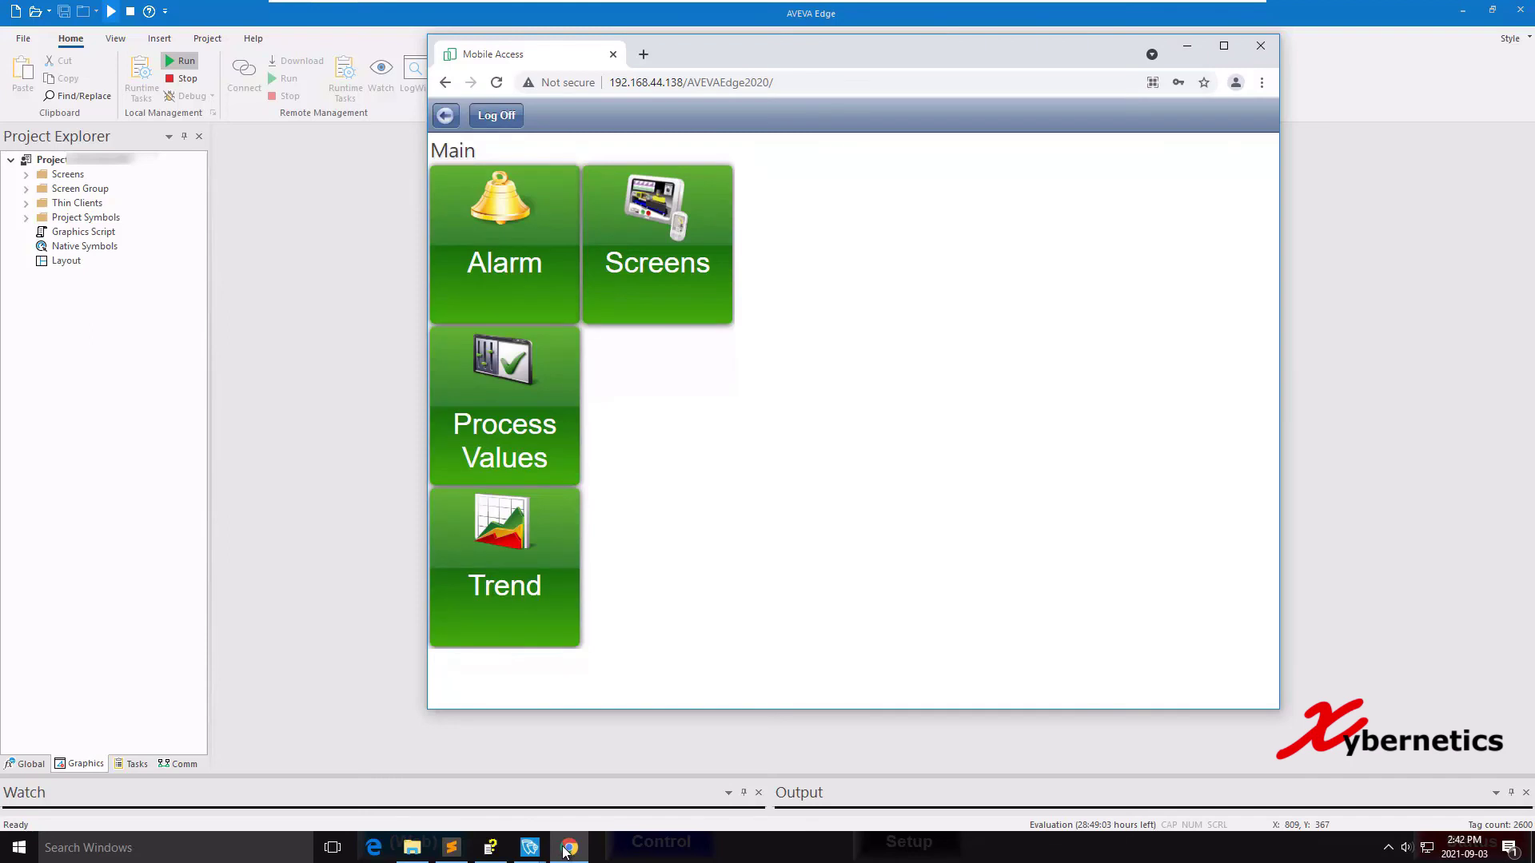
pyautogui.hotkey('alt', 'F4')
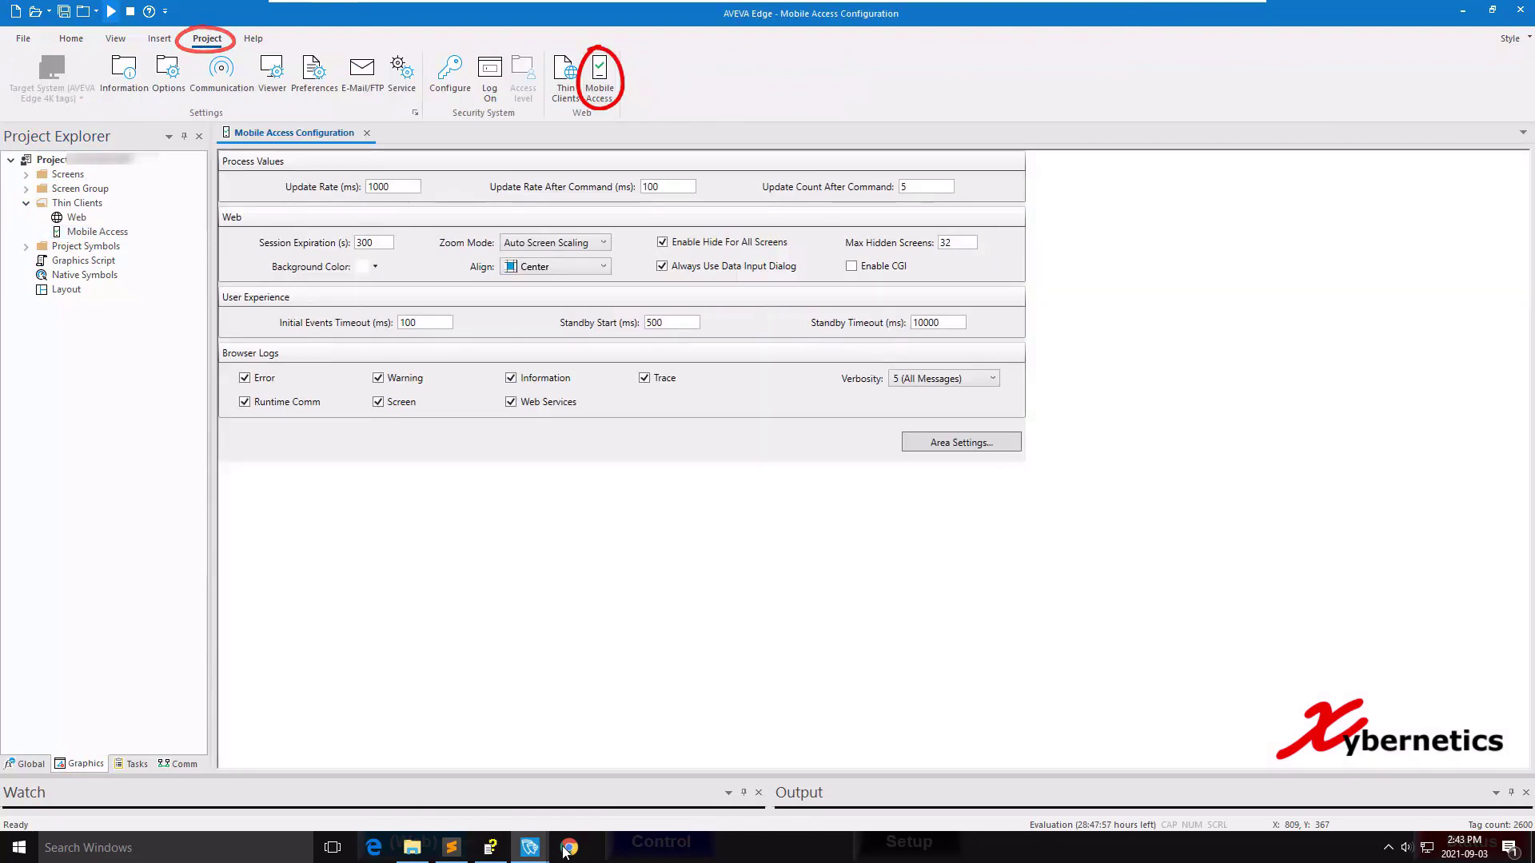
pyautogui.hotkey('ctrl', 'F4')
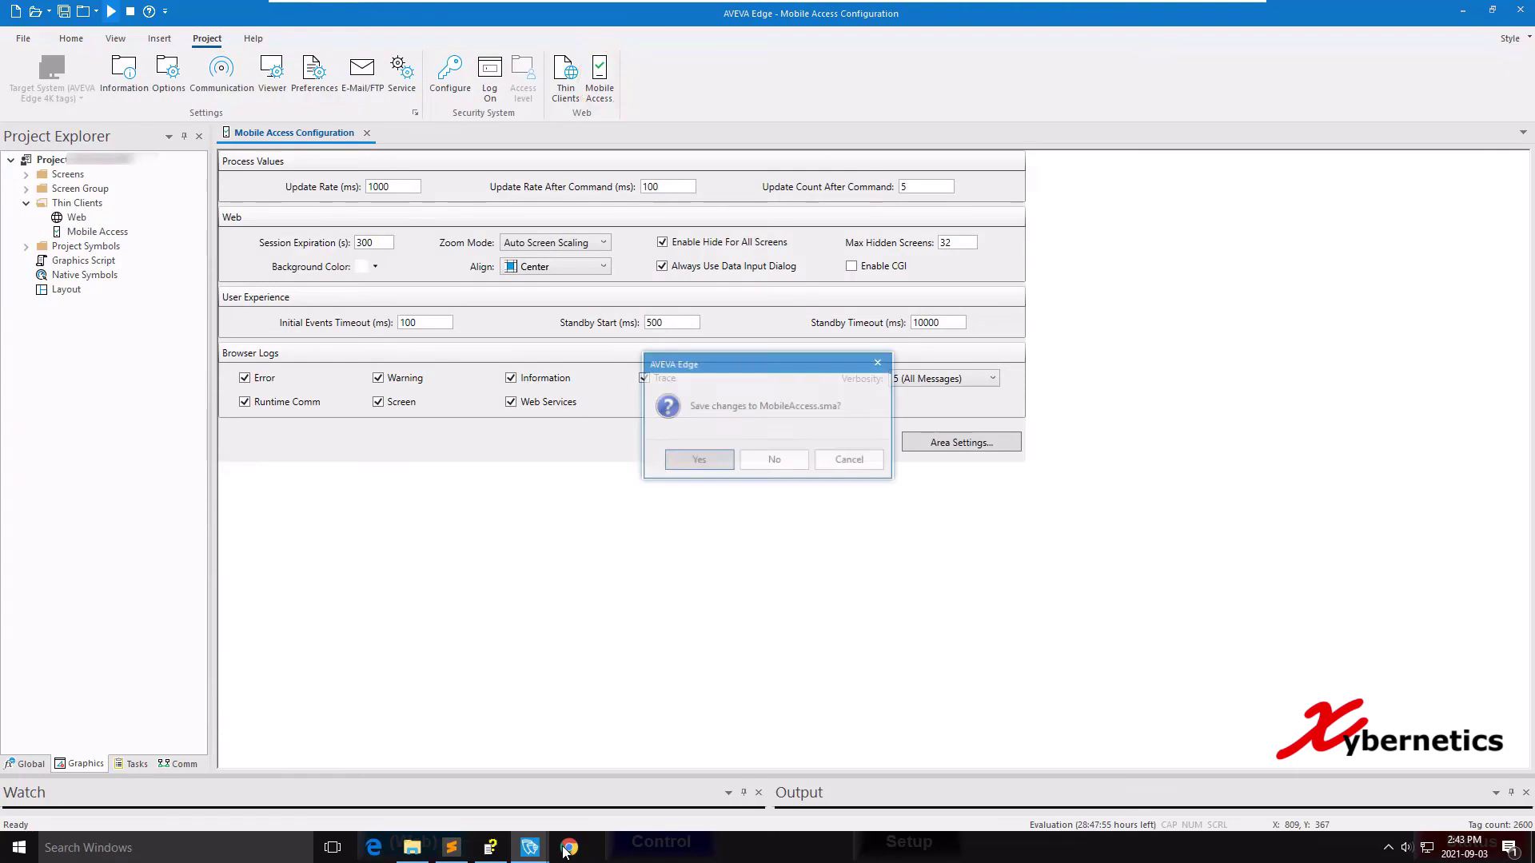
pyautogui.press('Tab')
pyautogui.press('Return')
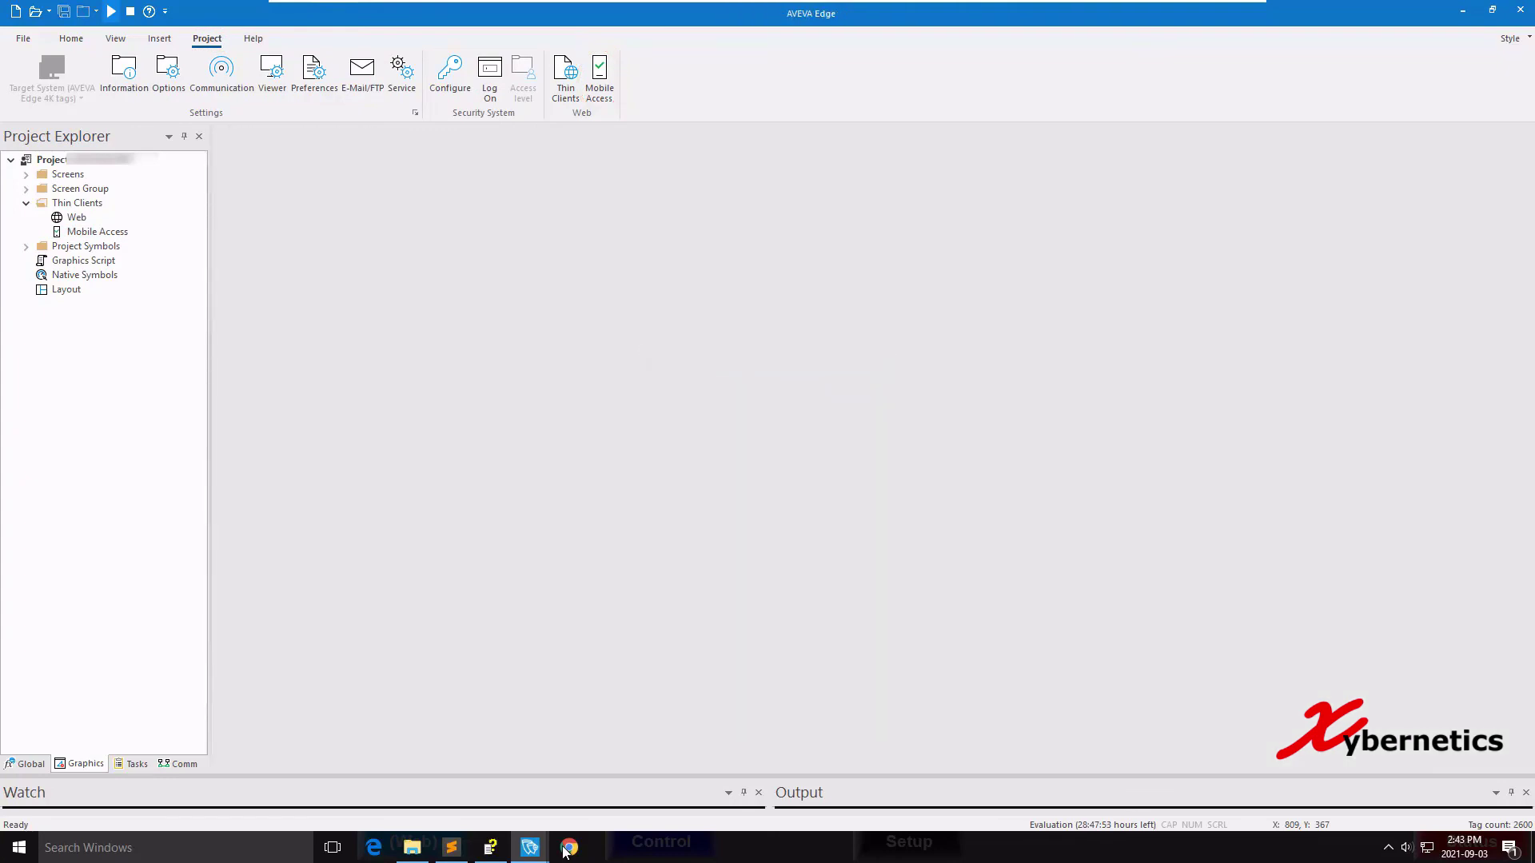
pyautogui.press('Return')
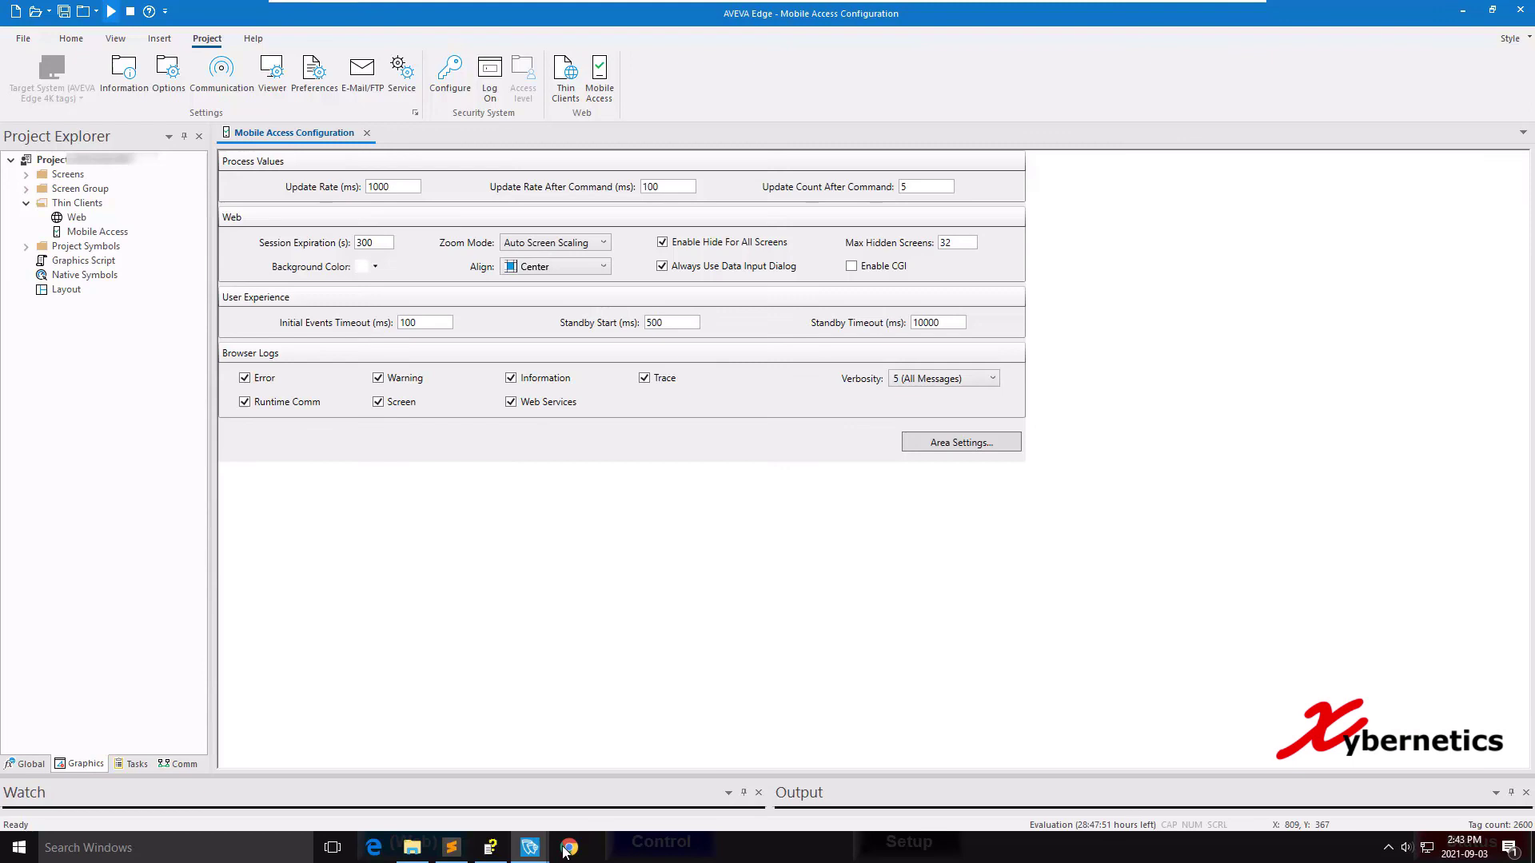
pyautogui.hotkey('shift', 'End')
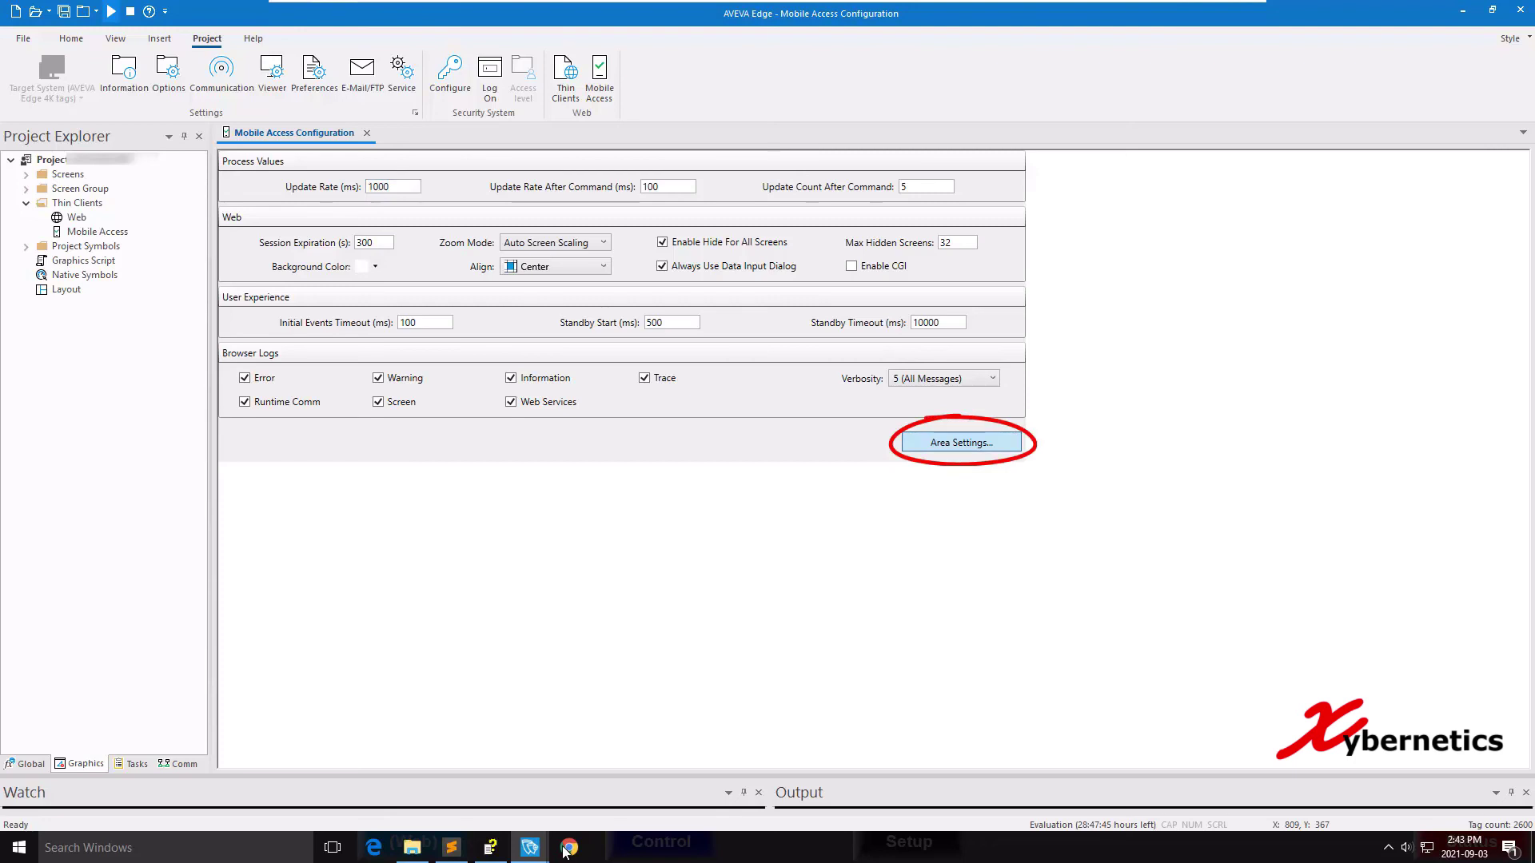
# Open Area Settings and choose tags for the first two trend rows.
pyautogui.press('Return')
pyautogui.press('Tab')
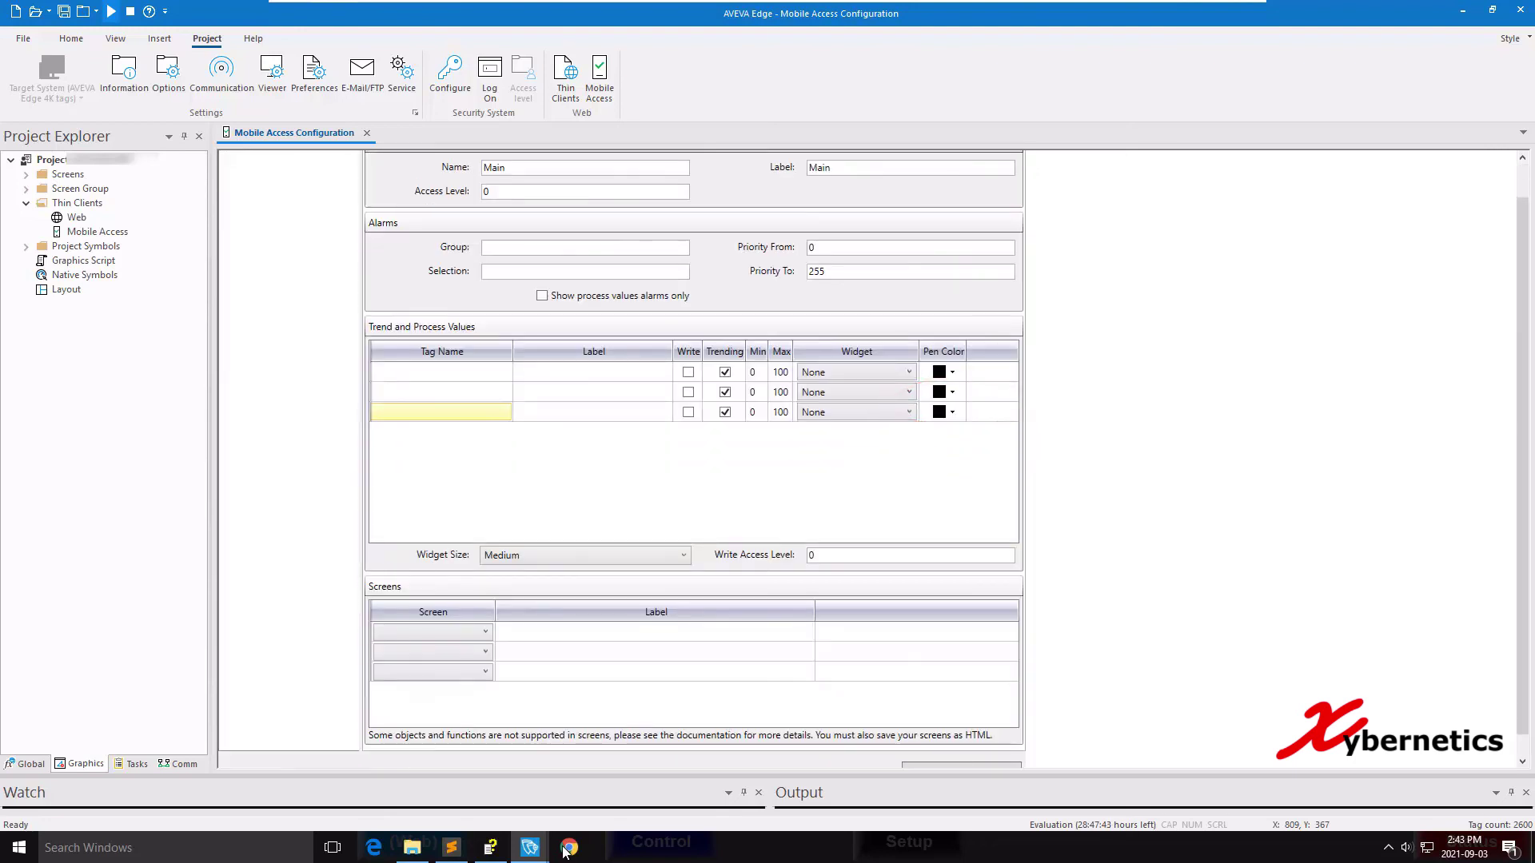
pyautogui.press('Tab')
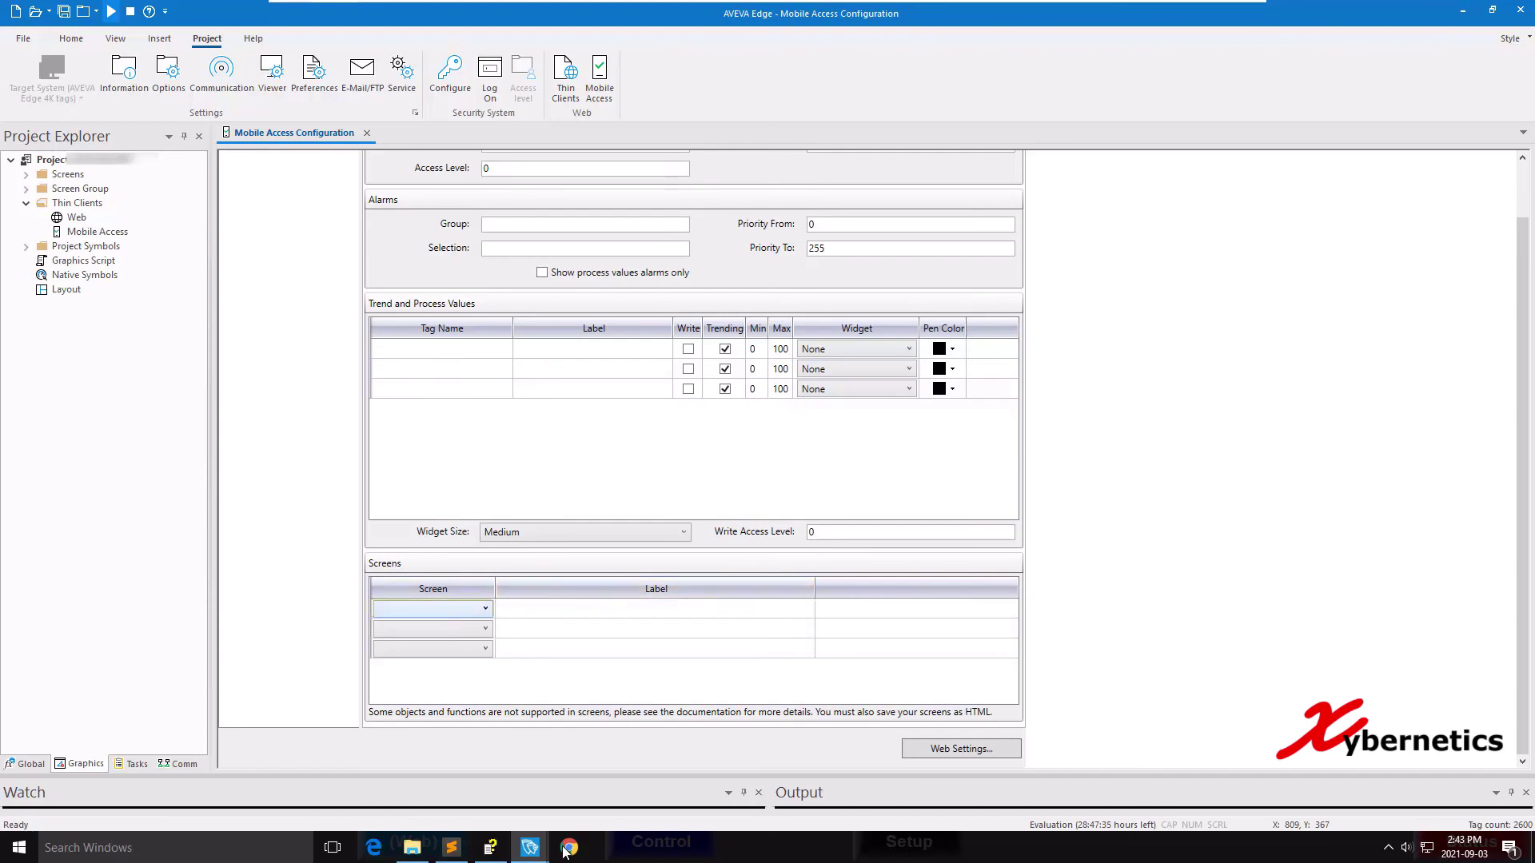
pyautogui.hotkey('shift', 'Tab')
pyautogui.hotkey('alt', 'Down')
pyautogui.press('Up')
pyautogui.press('Down')
pyautogui.press('Down')
pyautogui.press('Down')
pyautogui.press('Down')
pyautogui.press('Down')
pyautogui.press('Down')
pyautogui.press('Down')
pyautogui.press('Down')
pyautogui.press('Down')
pyautogui.press('Down')
pyautogui.press('Down')
pyautogui.press('Down')
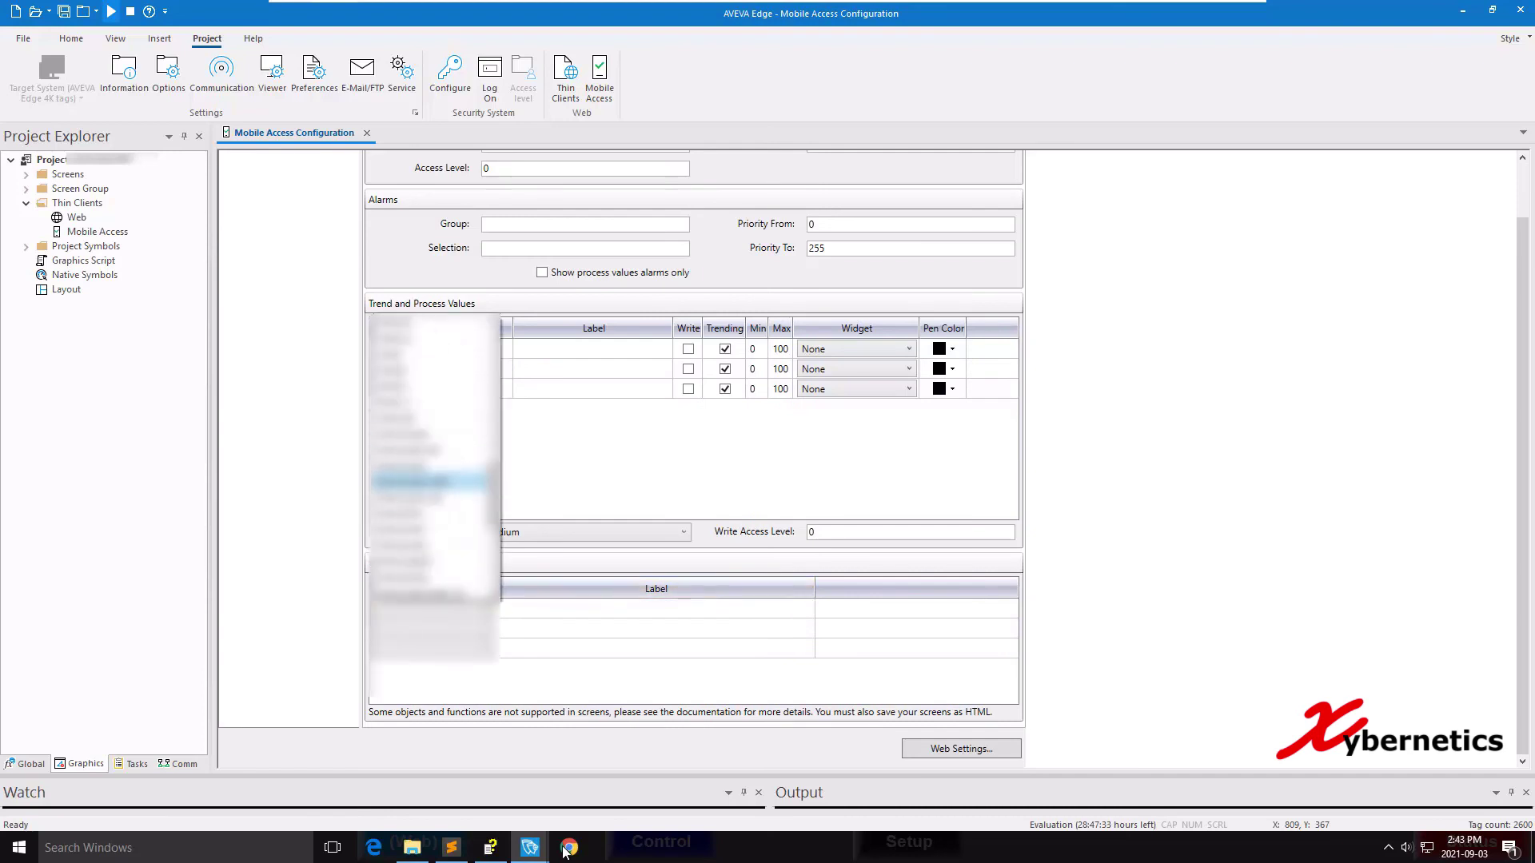
pyautogui.press('Up')
pyautogui.press('Up')
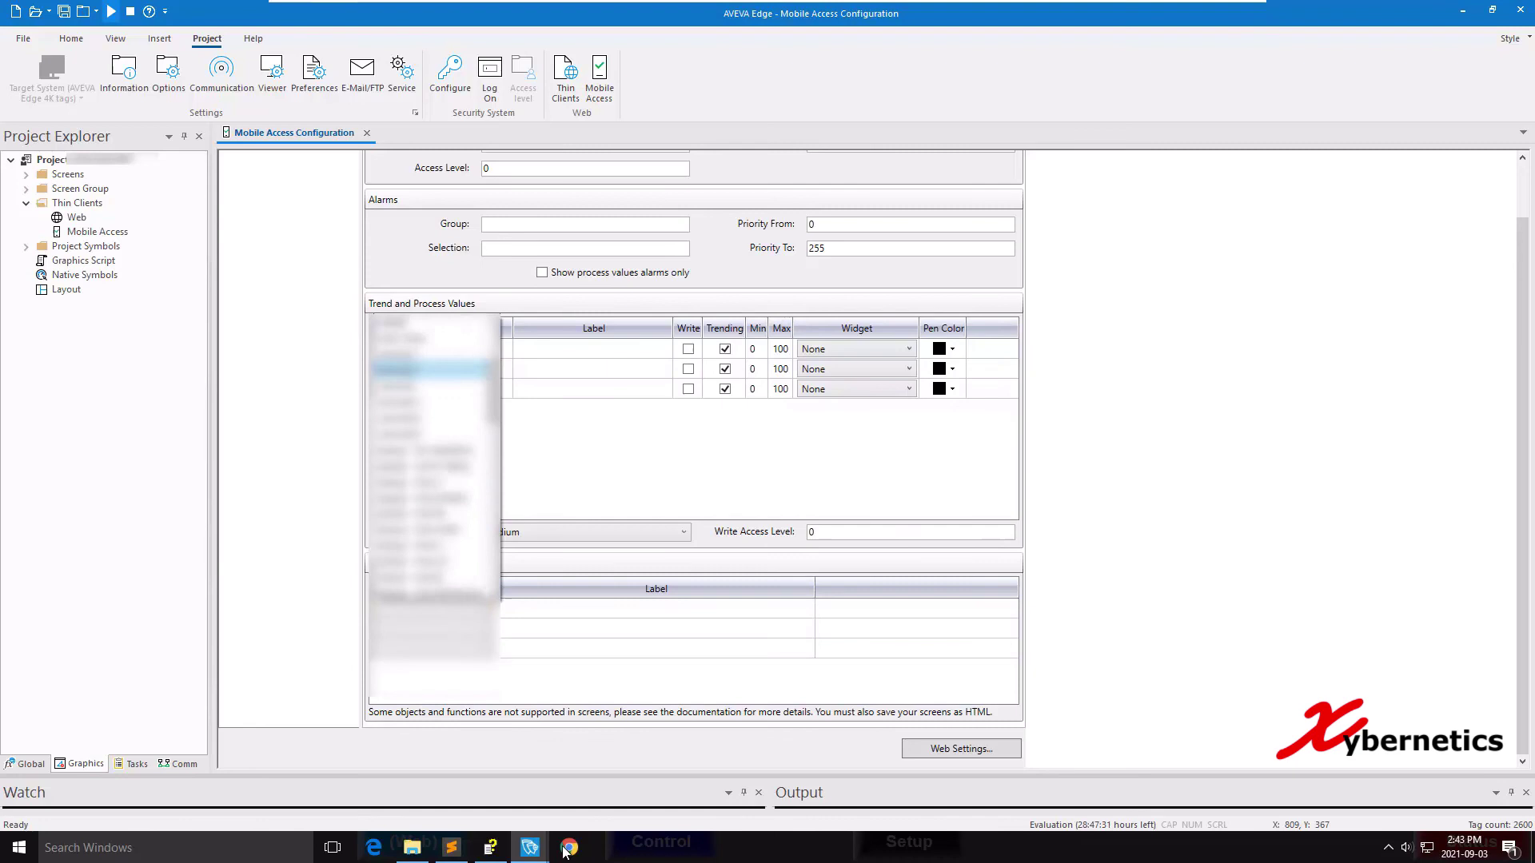
pyautogui.press('Return')
pyautogui.hotkey('alt', 'Down')
pyautogui.press('Down')
pyautogui.press('Down')
pyautogui.press('Down')
pyautogui.press('Down')
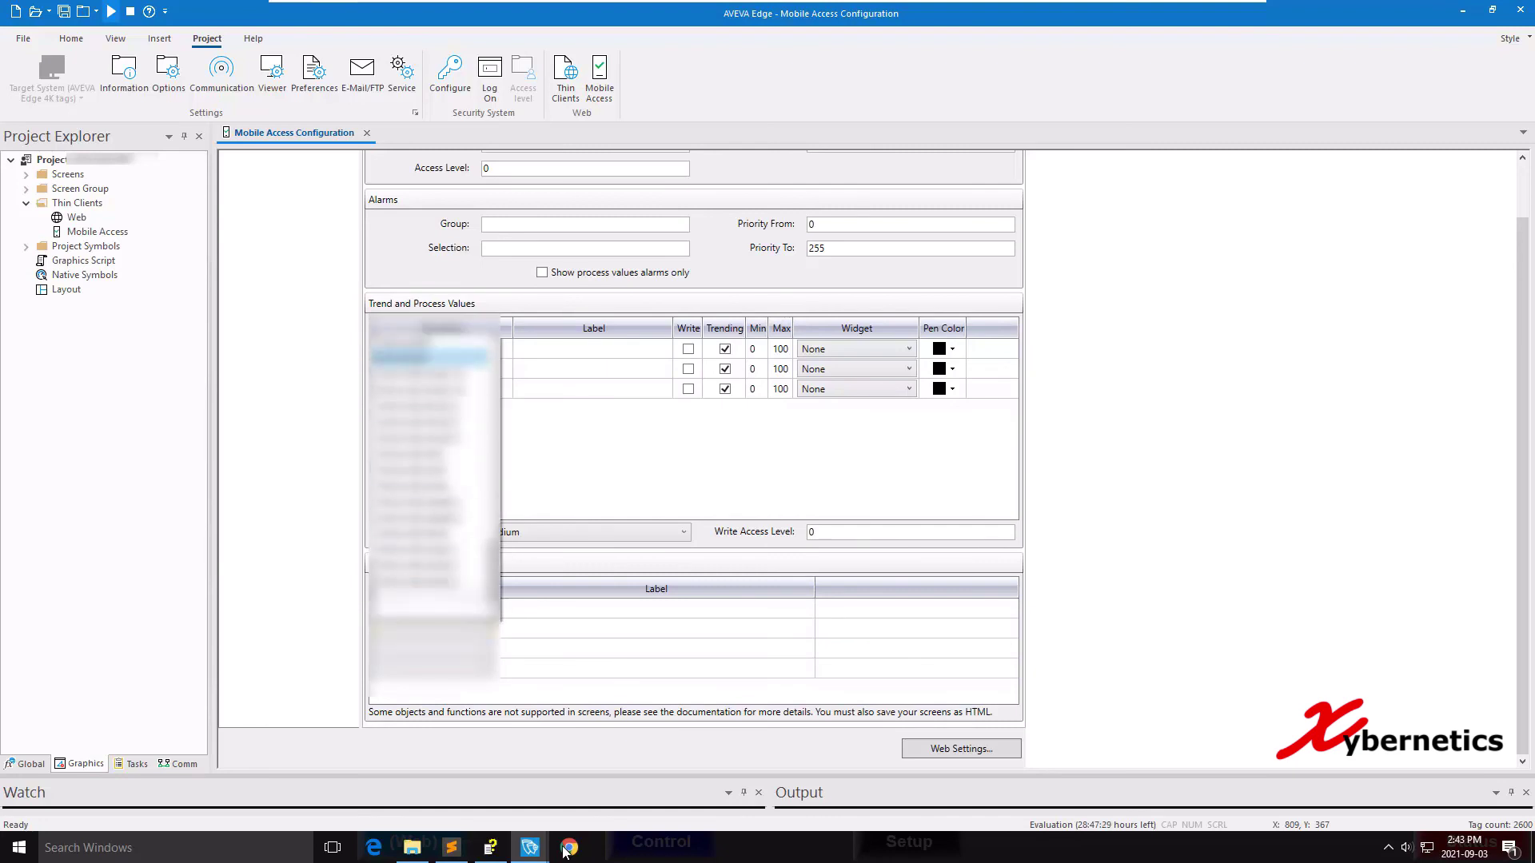
pyautogui.press('Up')
pyautogui.press('Up')
pyautogui.press('Up')
pyautogui.press('Up')
pyautogui.press('Up')
pyautogui.press('Up')
pyautogui.press('Up')
pyautogui.press('Up')
pyautogui.press('Up')
pyautogui.press('Up')
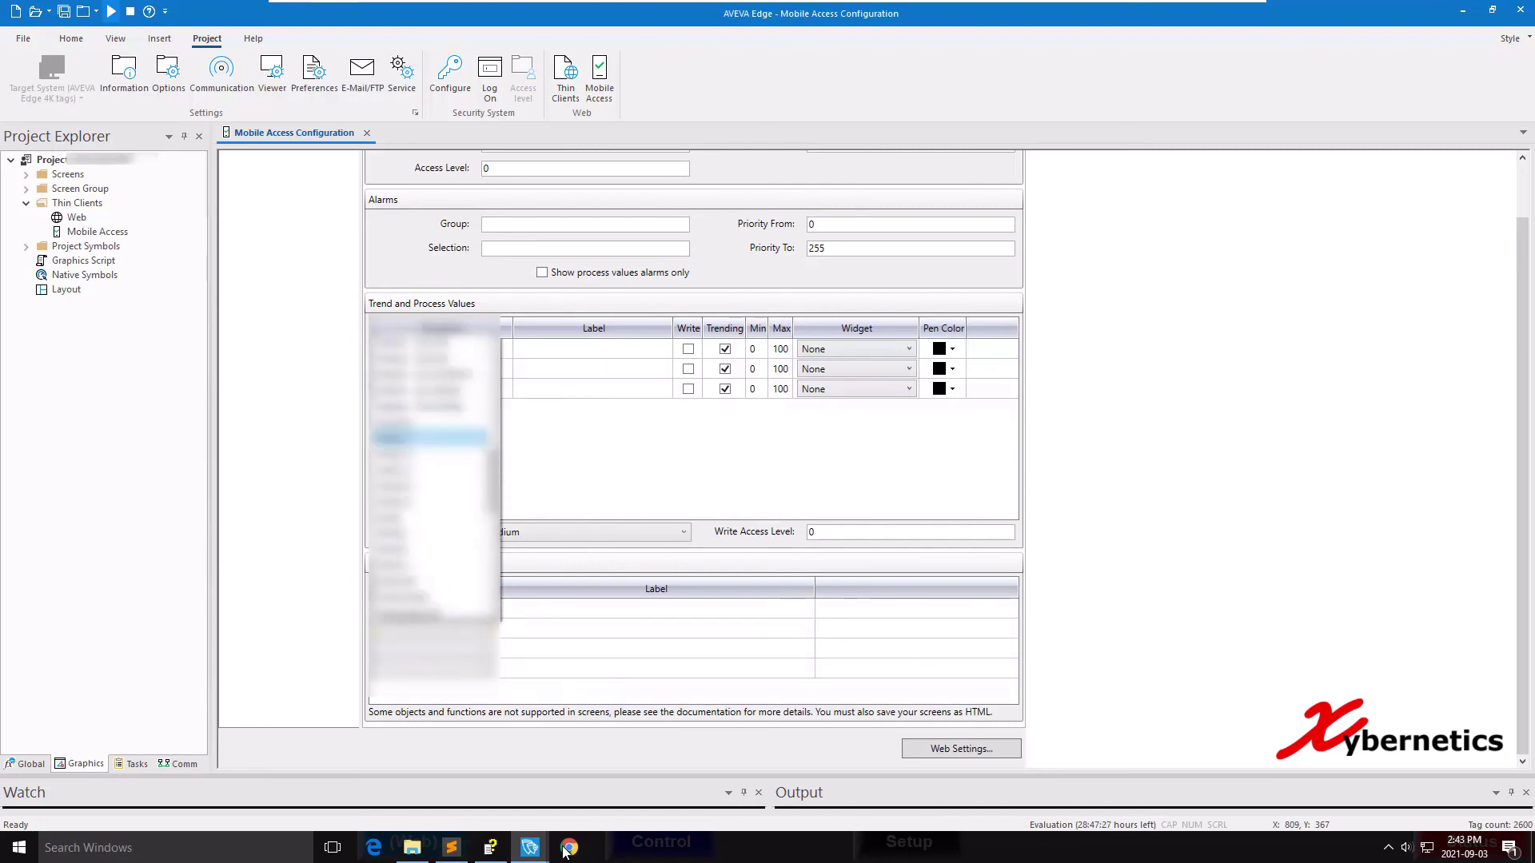
pyautogui.press('Down')
pyautogui.press('Down')
pyautogui.press('Down')
pyautogui.press('Return')
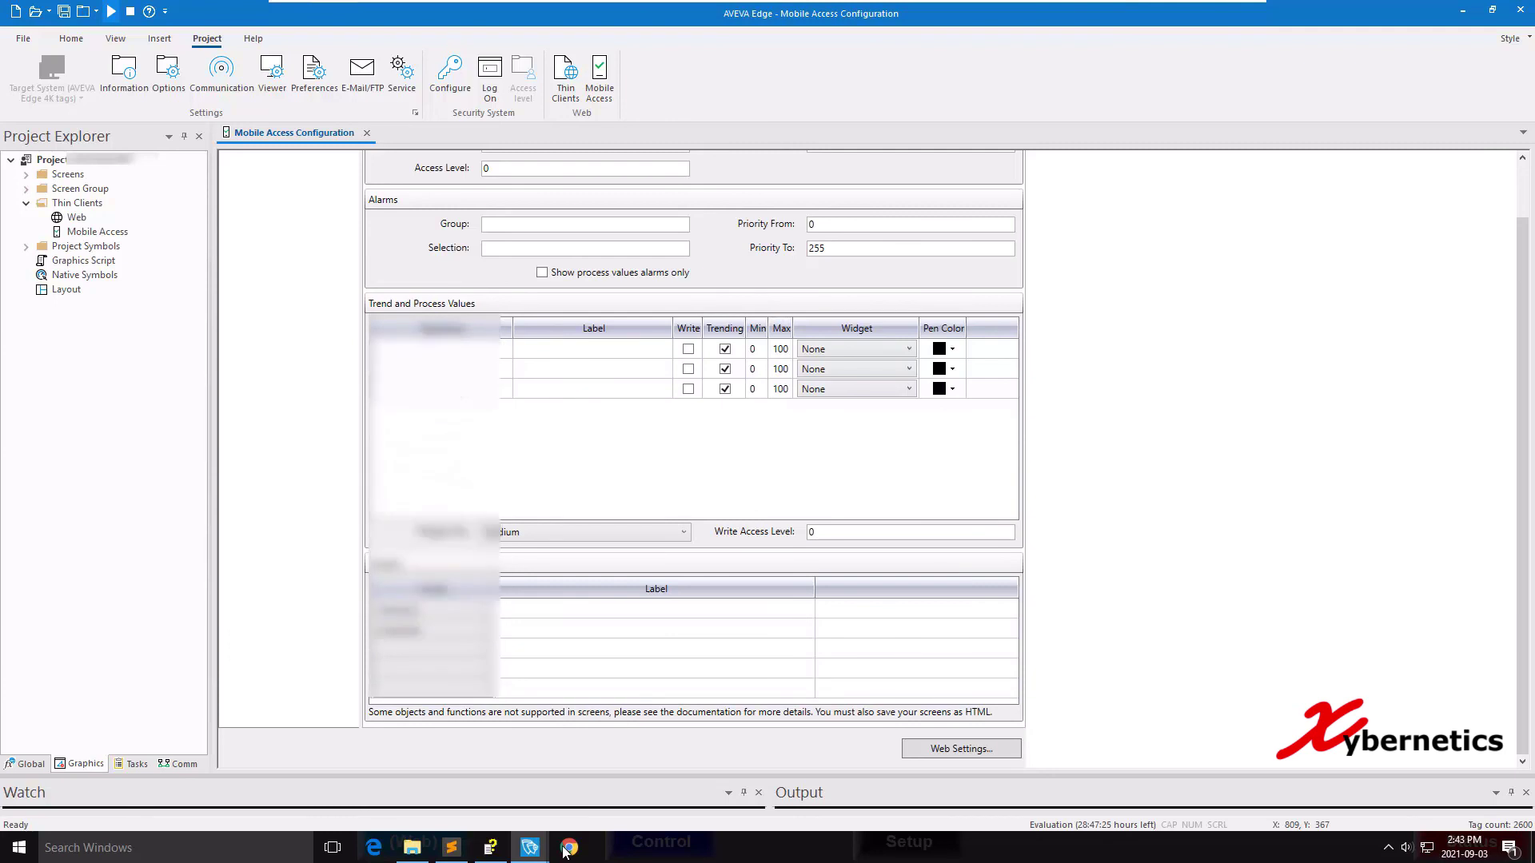
# Choose tags for two more trend rows, then close the configuration and confirm the save prompt.
pyautogui.hotkey('alt', 'Down')
pyautogui.press('Up')
pyautogui.press('Up')
pyautogui.press('Up')
pyautogui.press('Up')
pyautogui.press('Return')
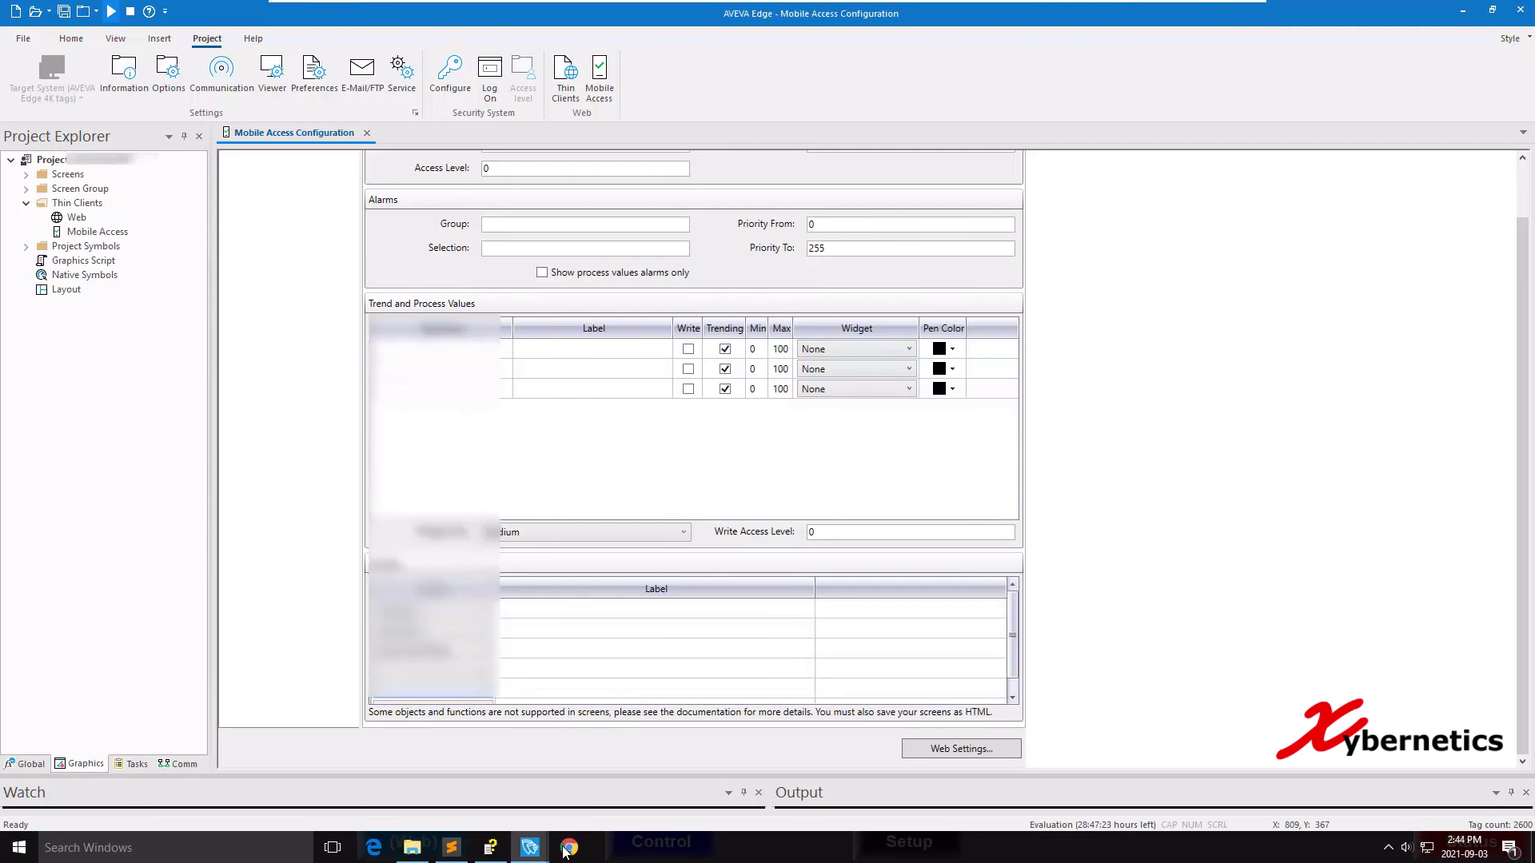
pyautogui.hotkey('alt', 'Down')
pyautogui.press('Up')
pyautogui.press('Up')
pyautogui.press('Up')
pyautogui.press('Up')
pyautogui.press('Up')
pyautogui.press('Down')
pyautogui.press('Down')
pyautogui.press('Down')
pyautogui.press('Return')
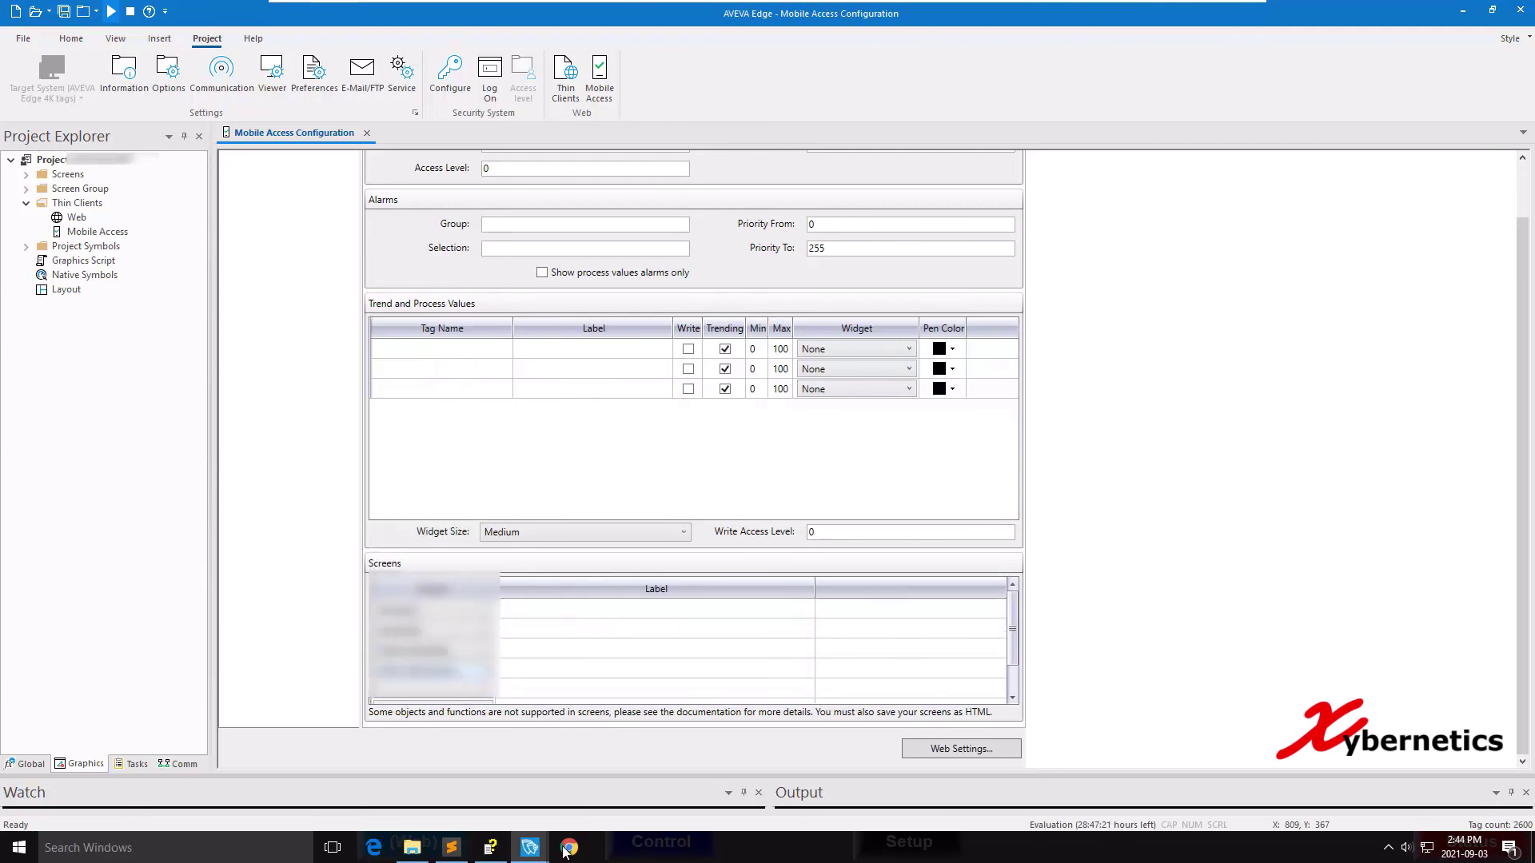
pyautogui.hotkey('ctrl', 'F4')
pyautogui.press('Return')
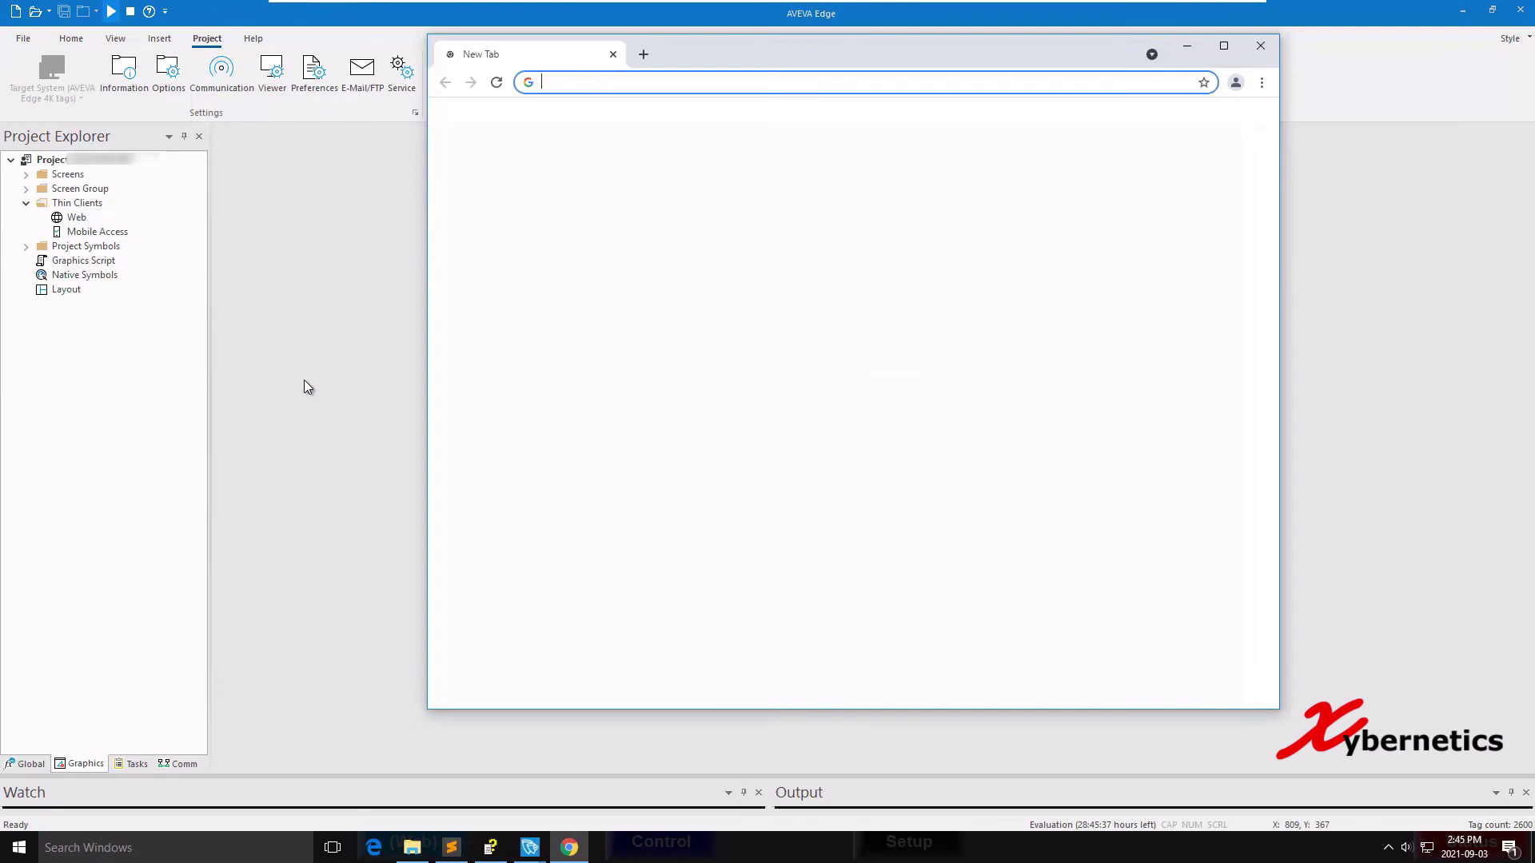
# Go to 192.168.44.138/AVEVAEdge2020/, log on with user name and password, then switch back to AVEVA Edge.
pyautogui.write('192')
pyautogui.press('Return')
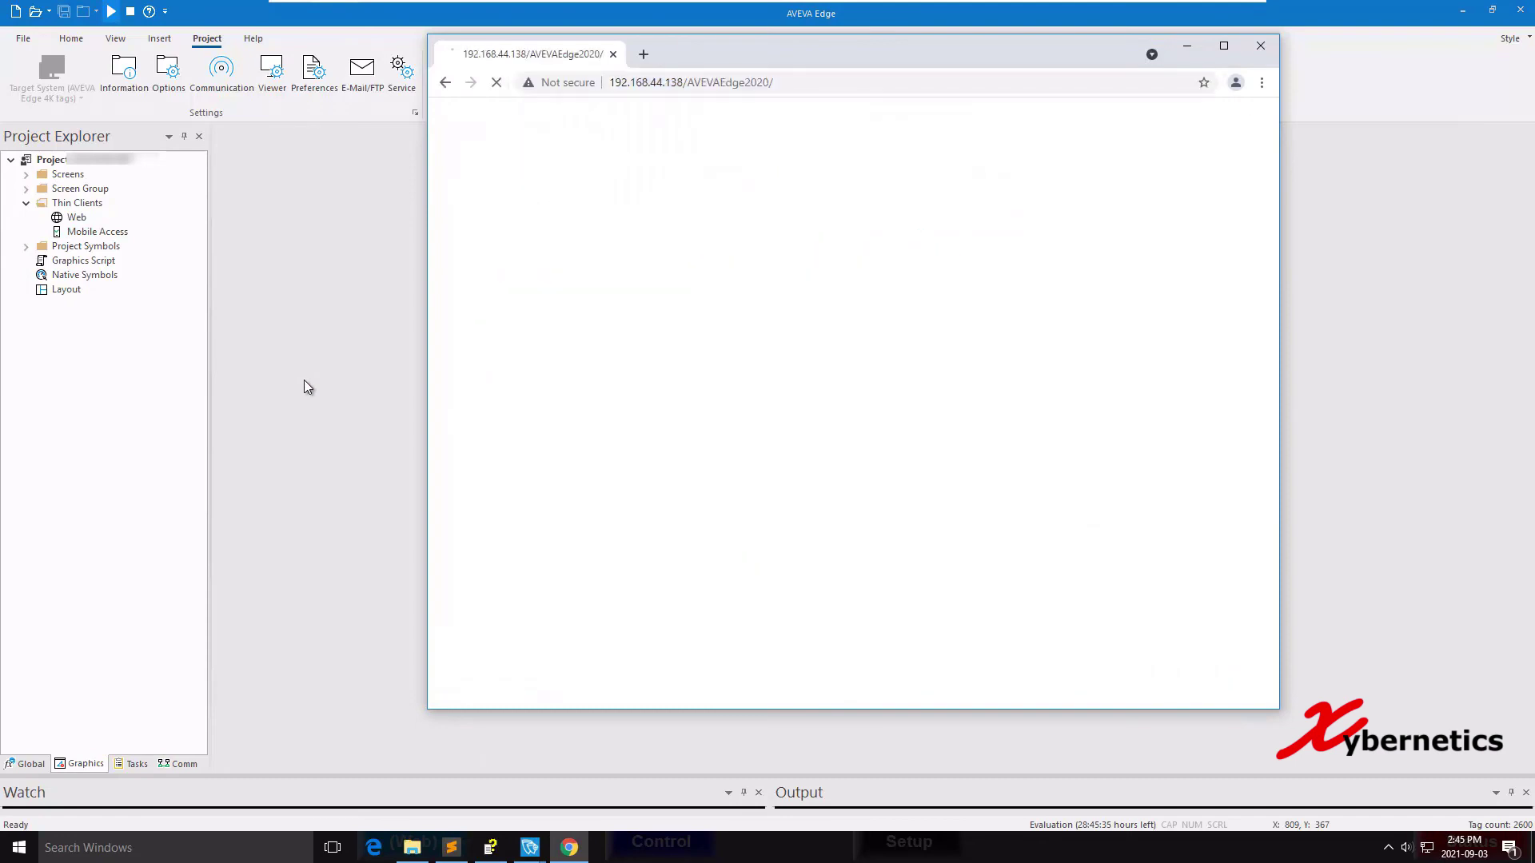
pyautogui.write('admin')
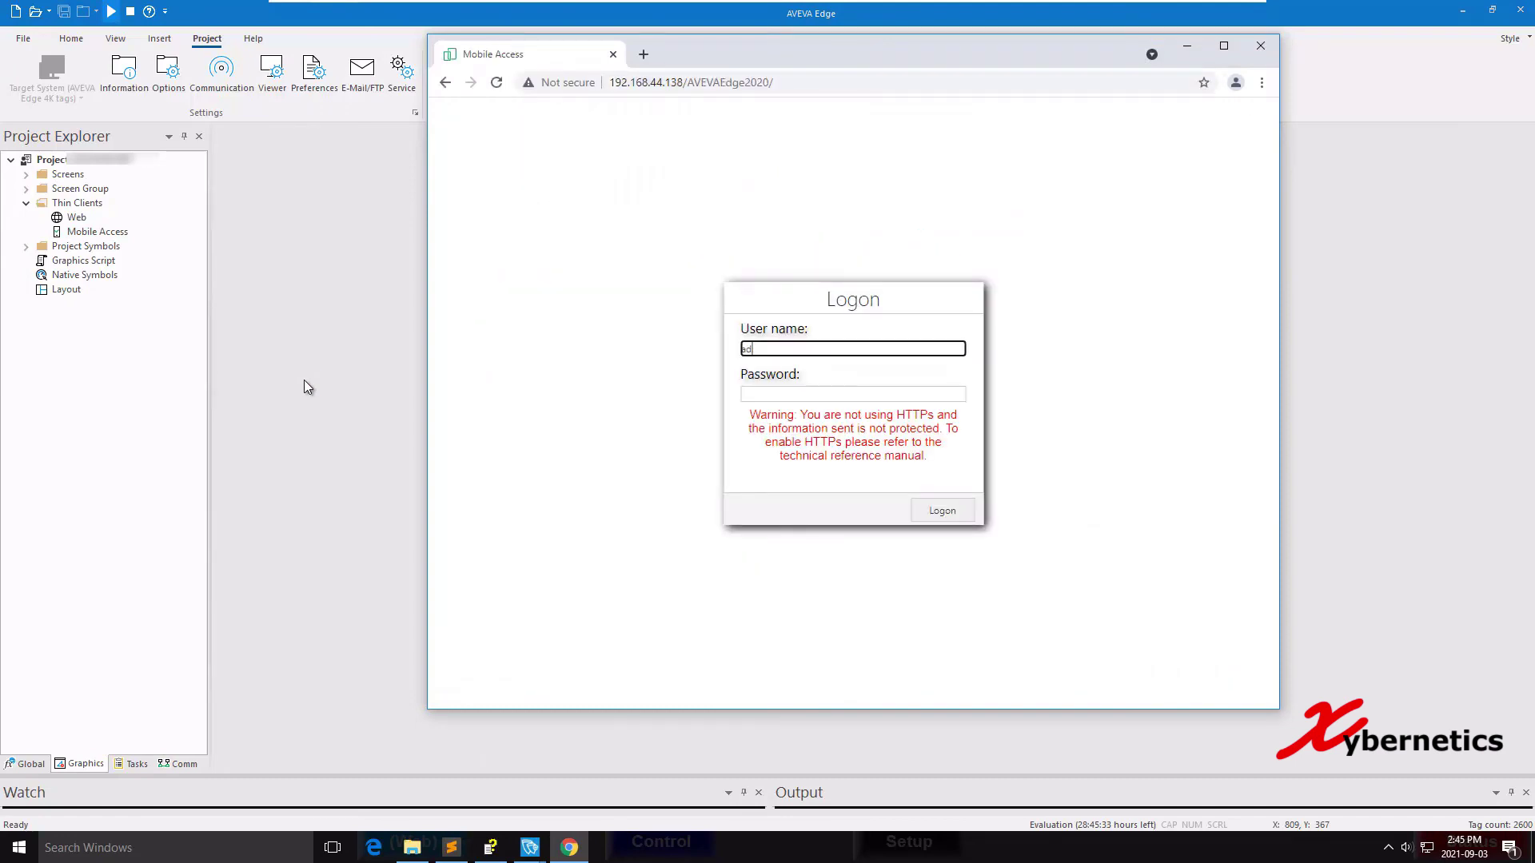
pyautogui.press('Tab')
pyautogui.write('admin')
pyautogui.press('Return')
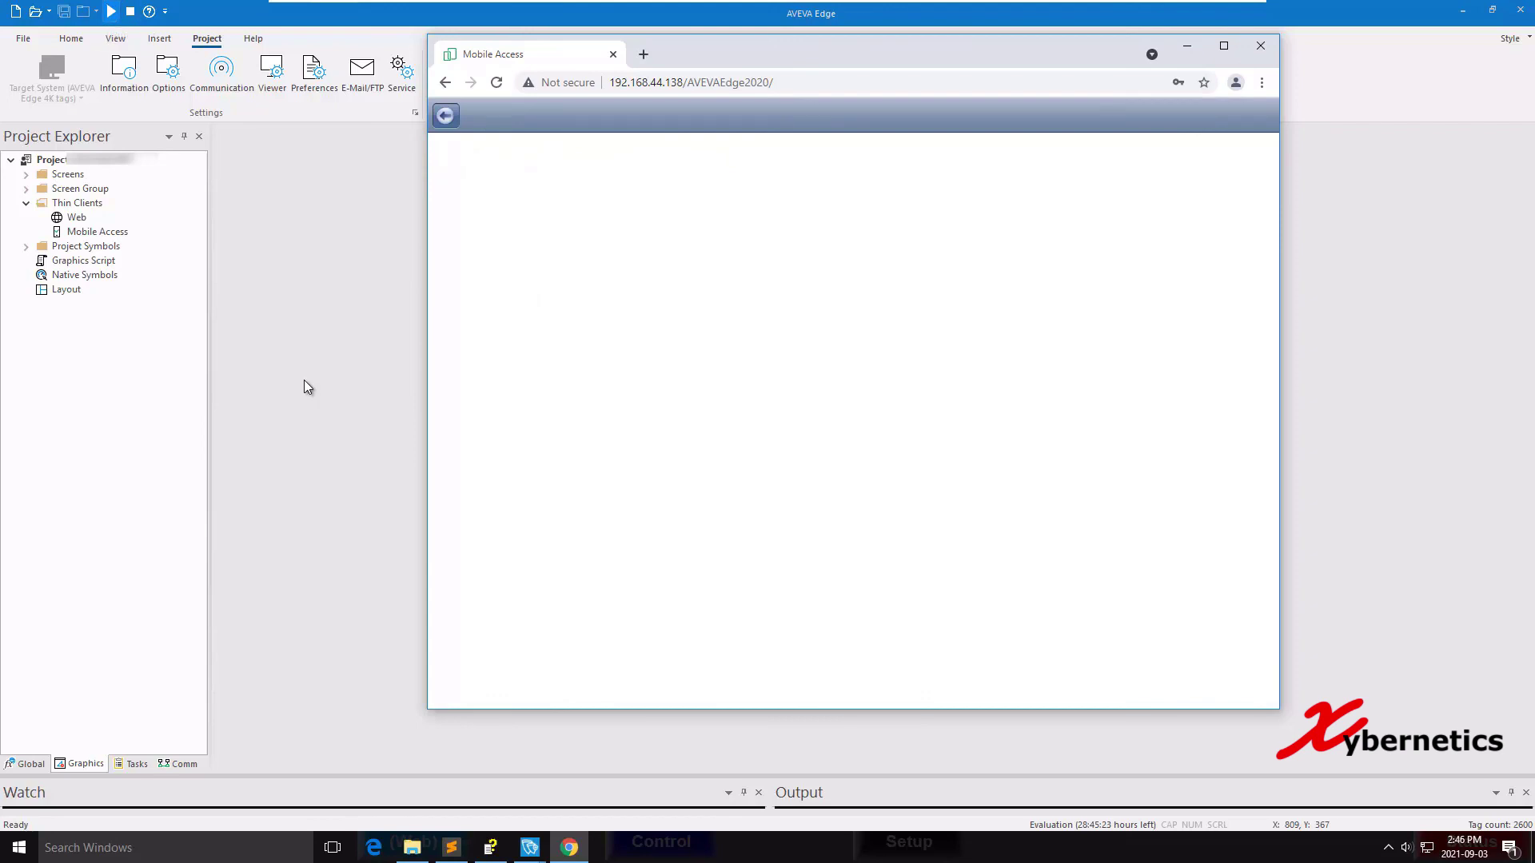
pyautogui.hotkey('alt', 'Tab')
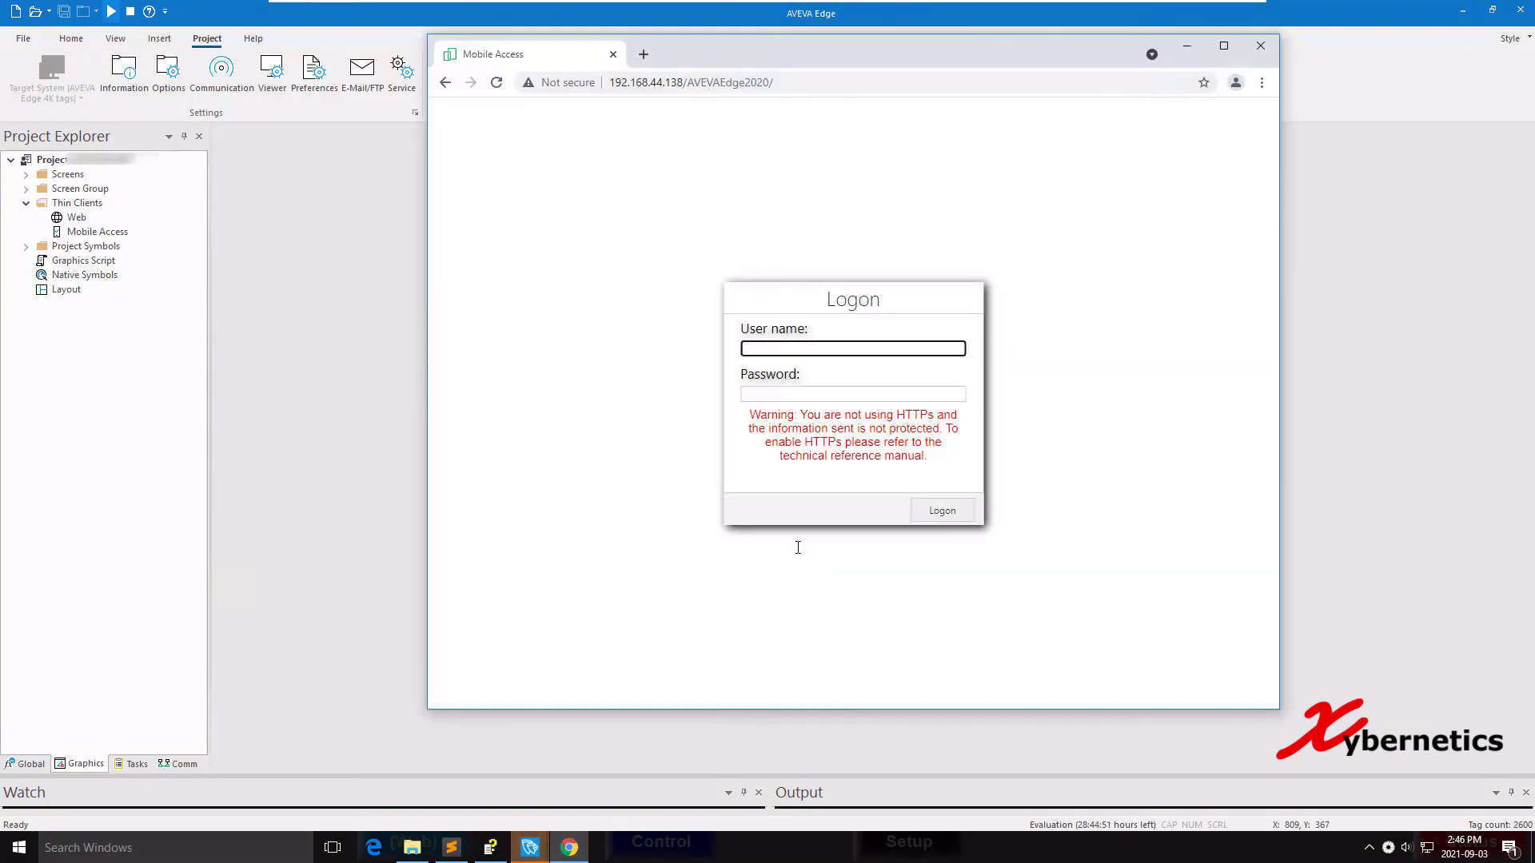
# Log on with the user name and new password, view the listed screens, then close Chrome.
pyautogui.write('admin')
pyautogui.press('Tab')
pyautogui.write('123456')
pyautogui.press('Return')
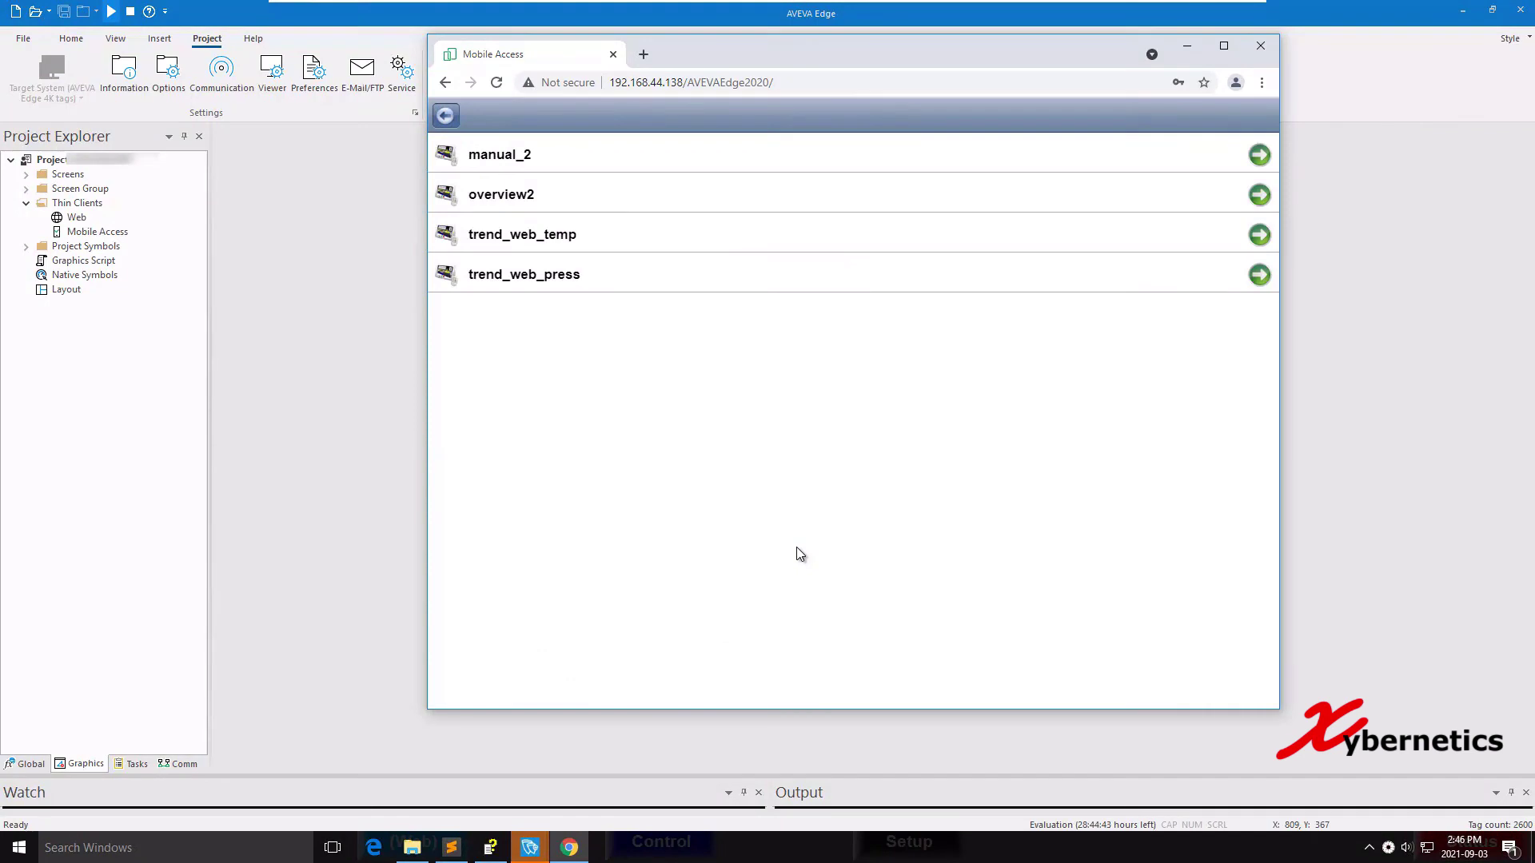
pyautogui.hotkey('alt', 'F4')
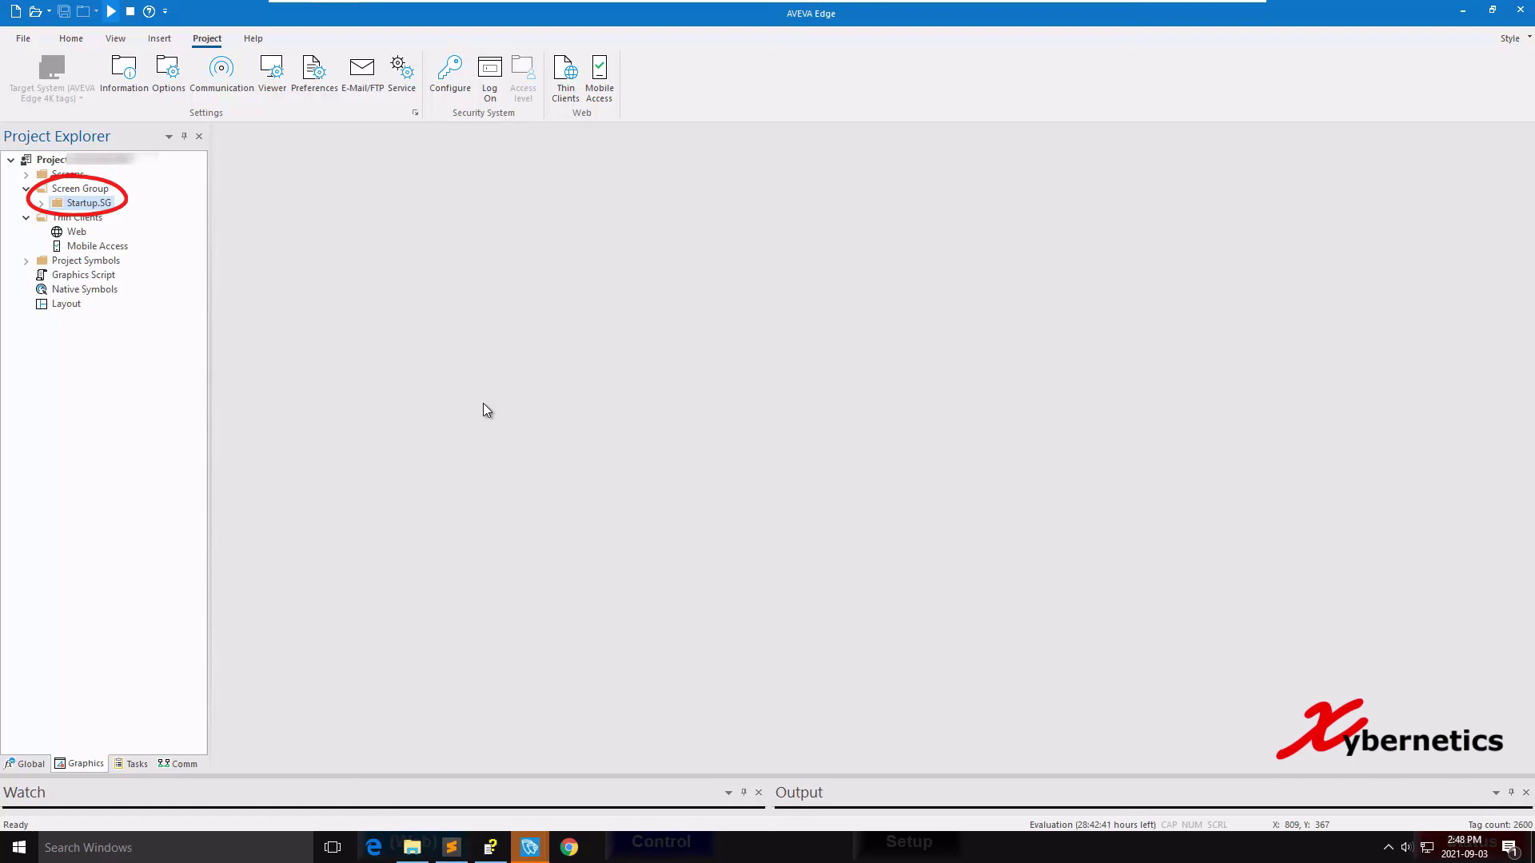
# Choose Save As HTML from the Startup.SG screen group's context menu.
pyautogui.hotkey('shift', 'F10')
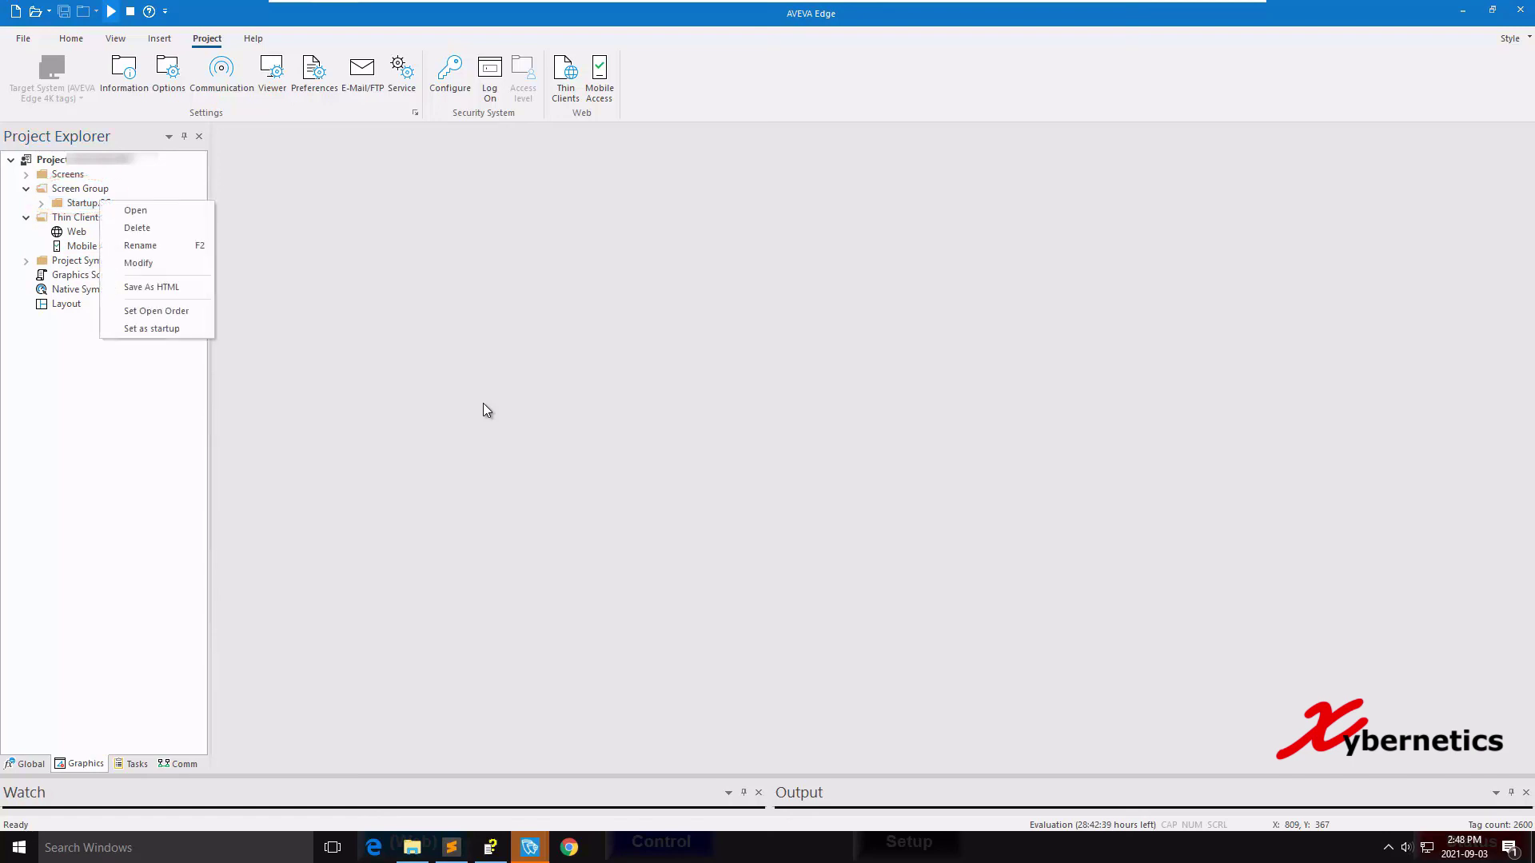
pyautogui.press('Down')
pyautogui.press('Down')
pyautogui.press('Down')
pyautogui.press('Down')
pyautogui.press('Down')
pyautogui.press('Return')
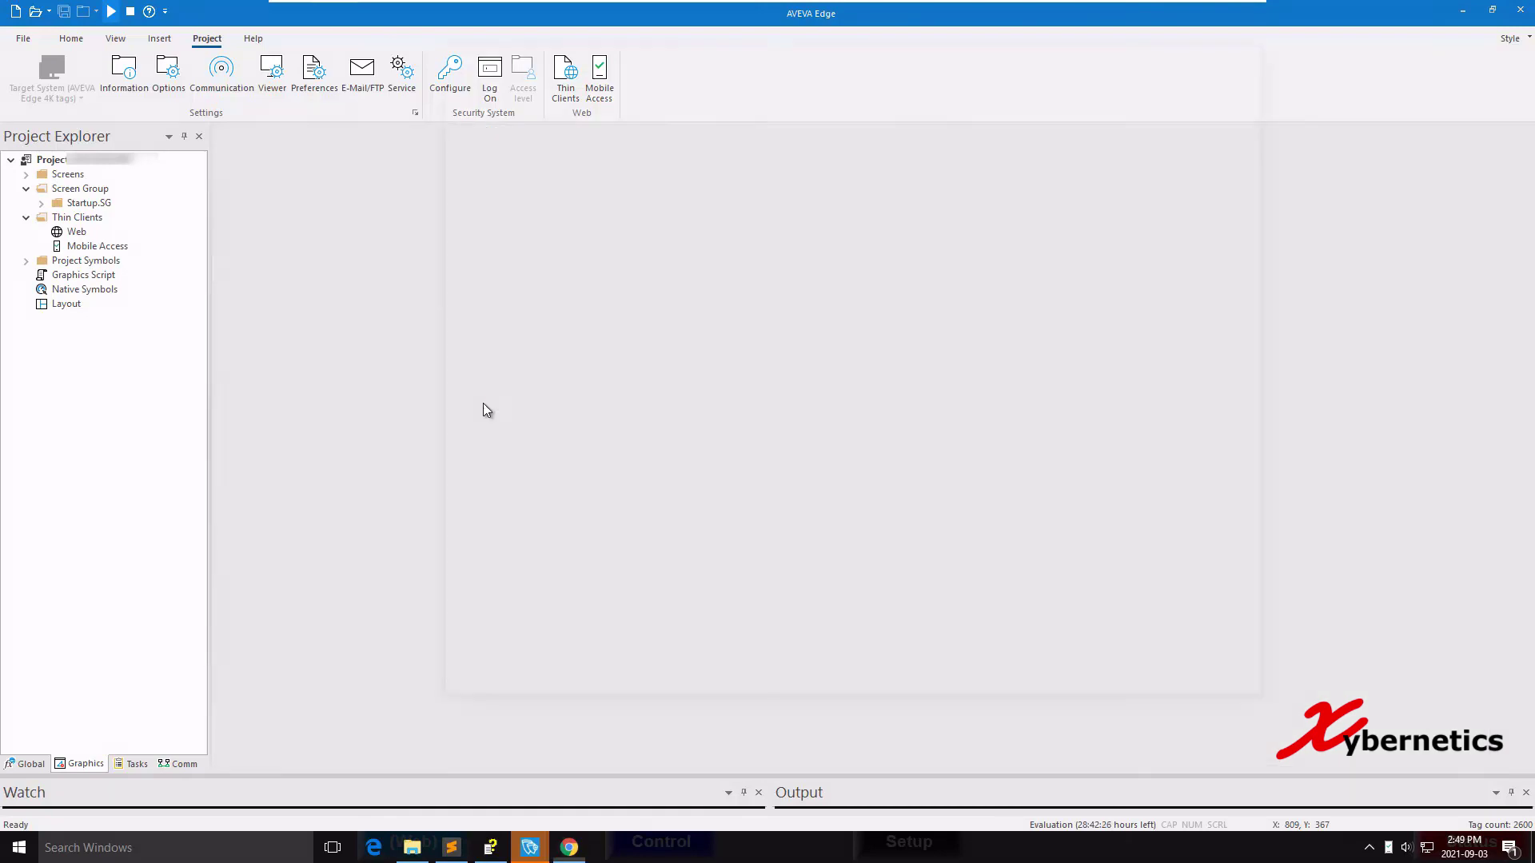
# Load the Mobile Access address 192.168.44.138/ma/#screen=Startup.SG in Chrome.
pyautogui.write('192.168.44.138/ma')
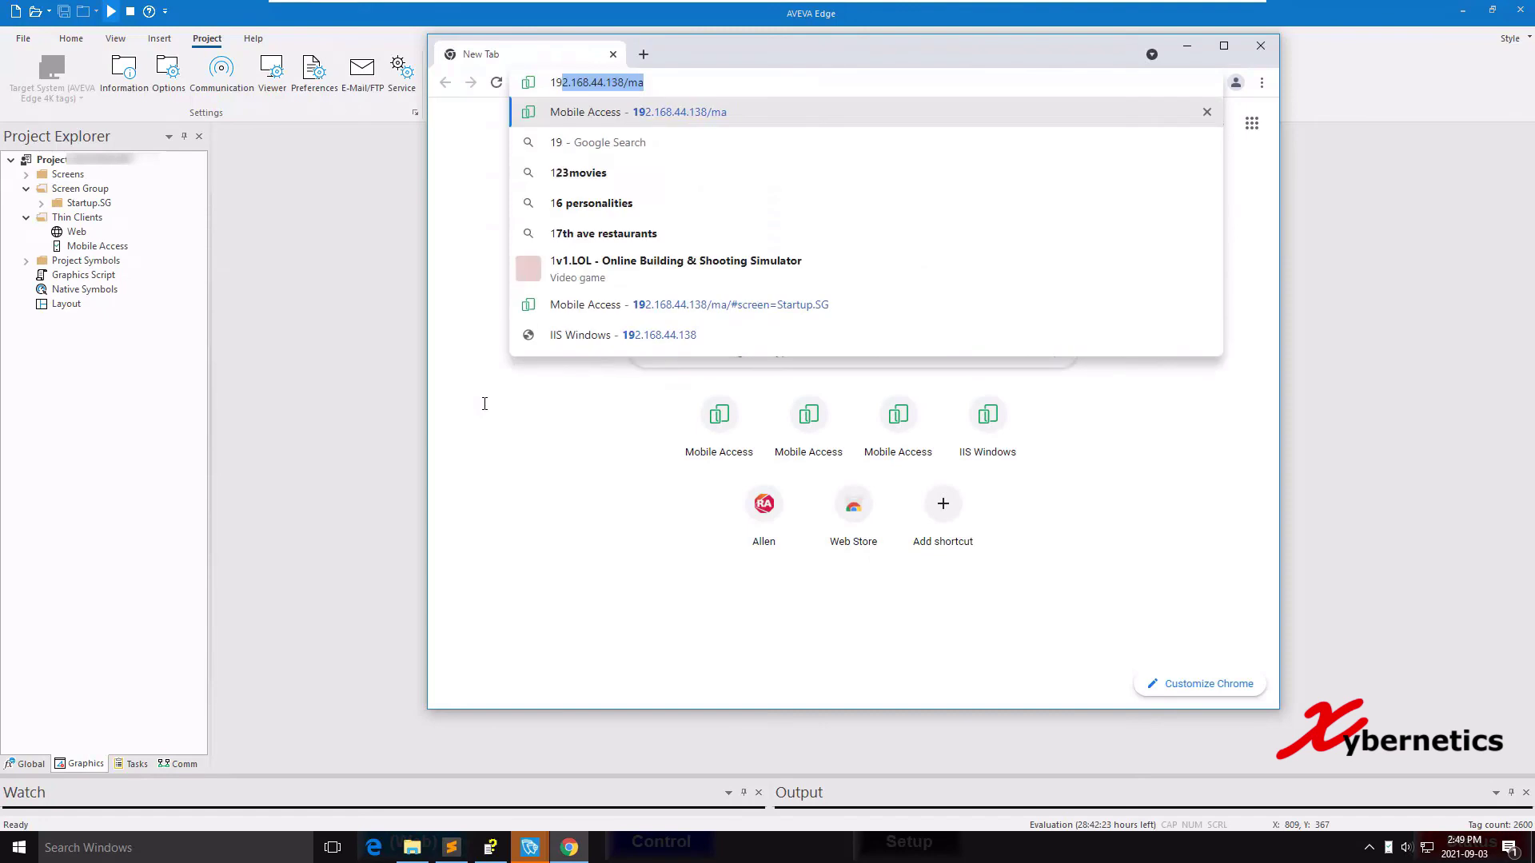
pyautogui.press('Right')
pyautogui.write('/#')
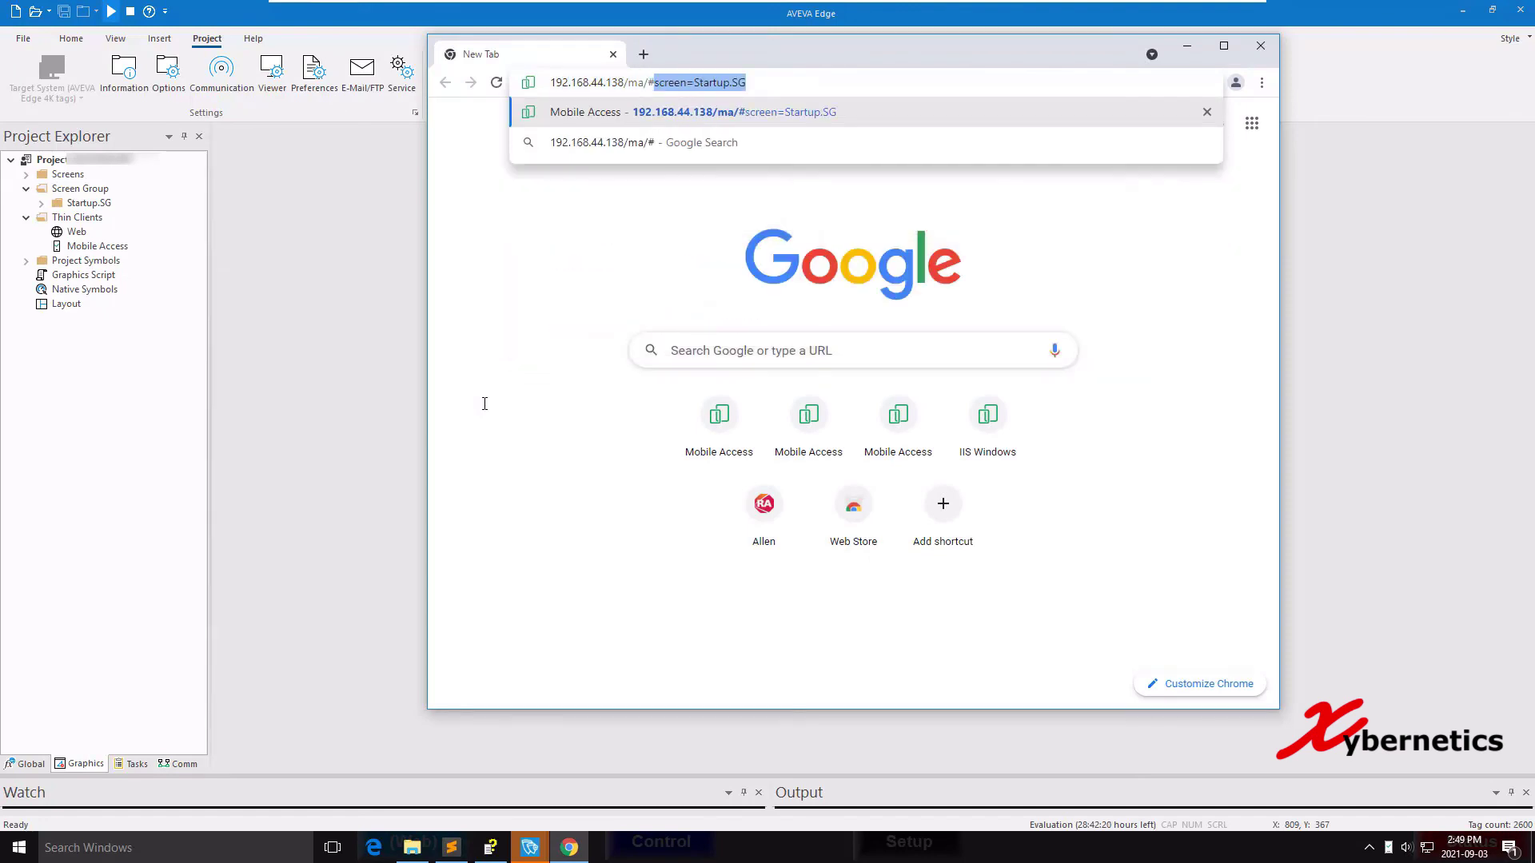
pyautogui.press('Right')
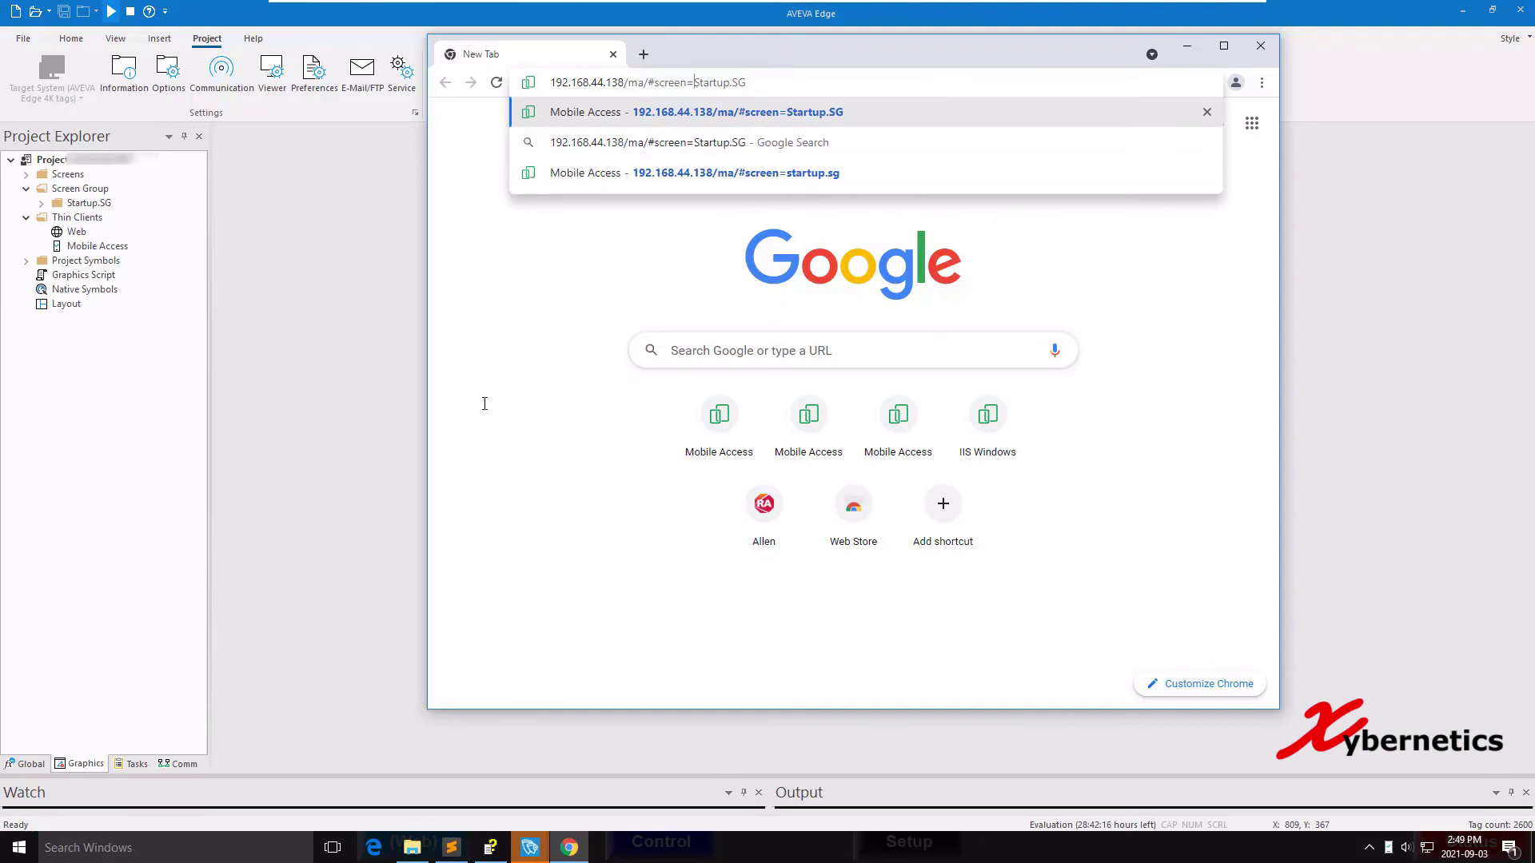
pyautogui.hotkey('shift', 'End')
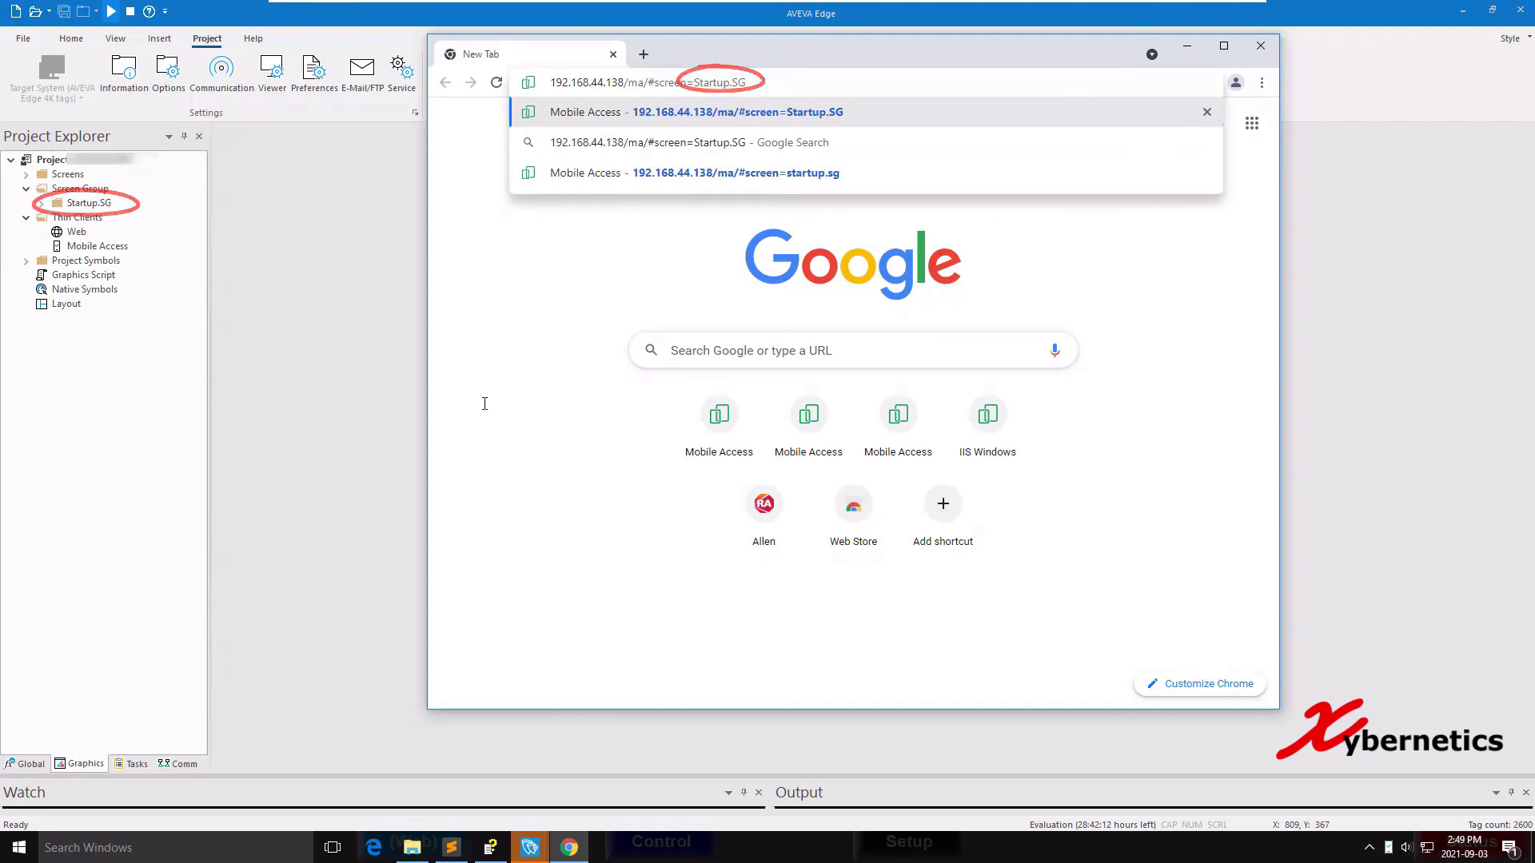
pyautogui.press('Return')
# Log on with the user name and password to load the Startup.SG screens.
pyautogui.write('admin')
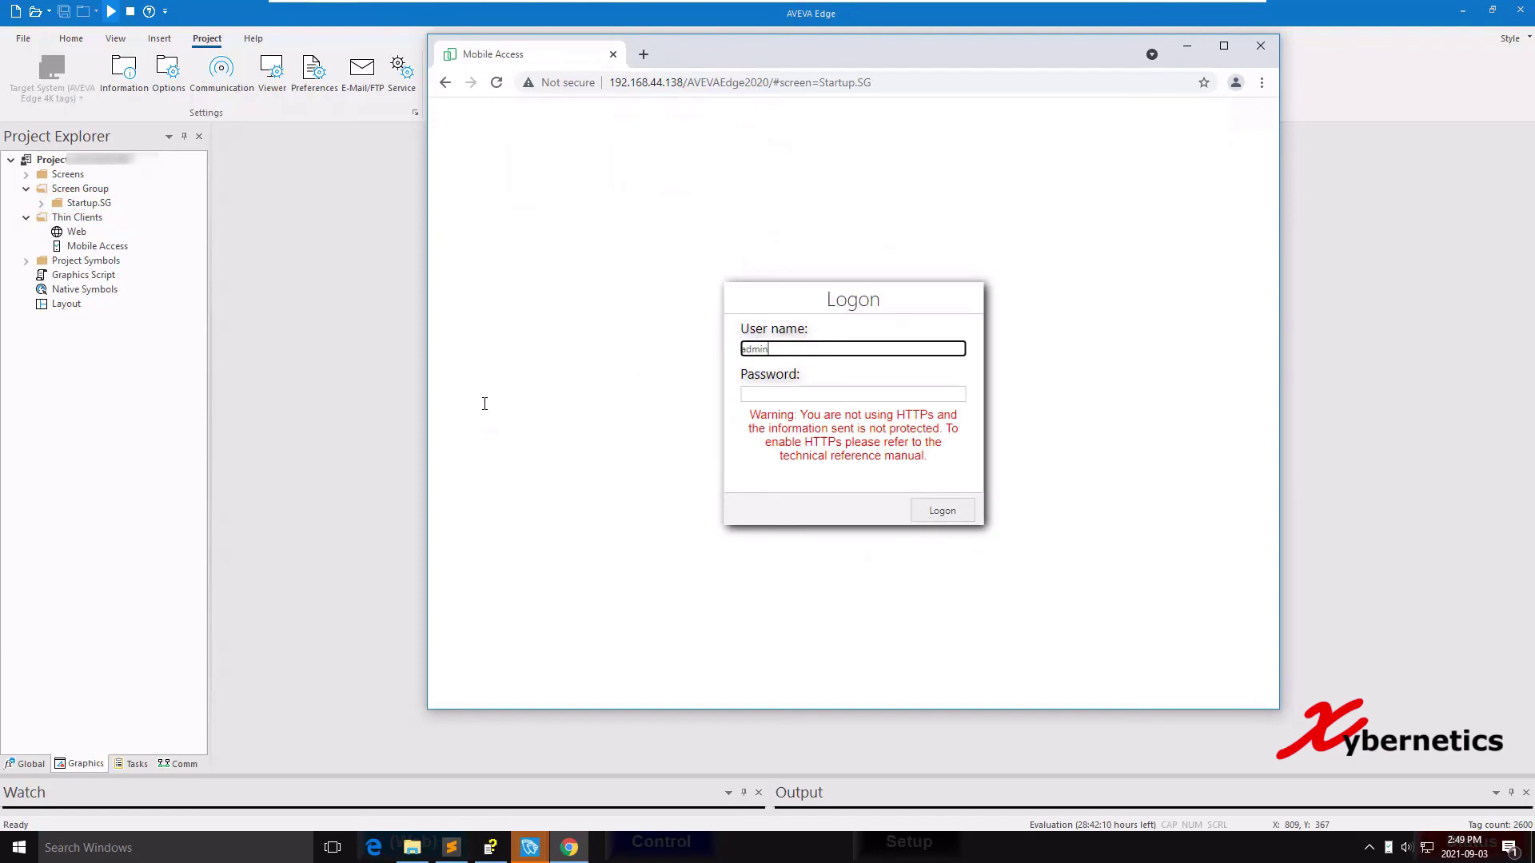
pyautogui.press('Tab')
pyautogui.write('admin')
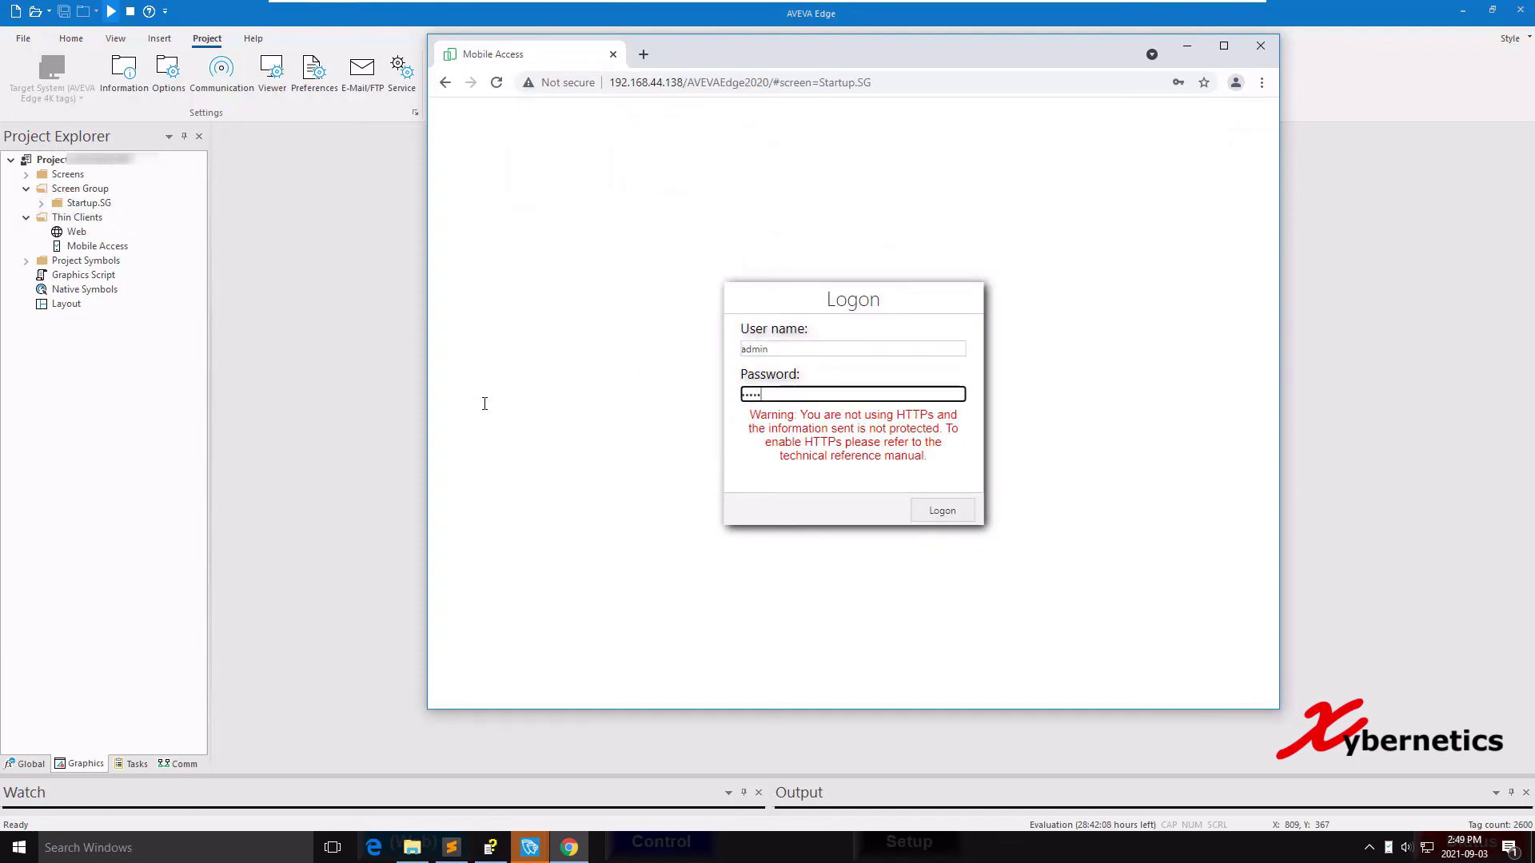
pyautogui.press('Return')
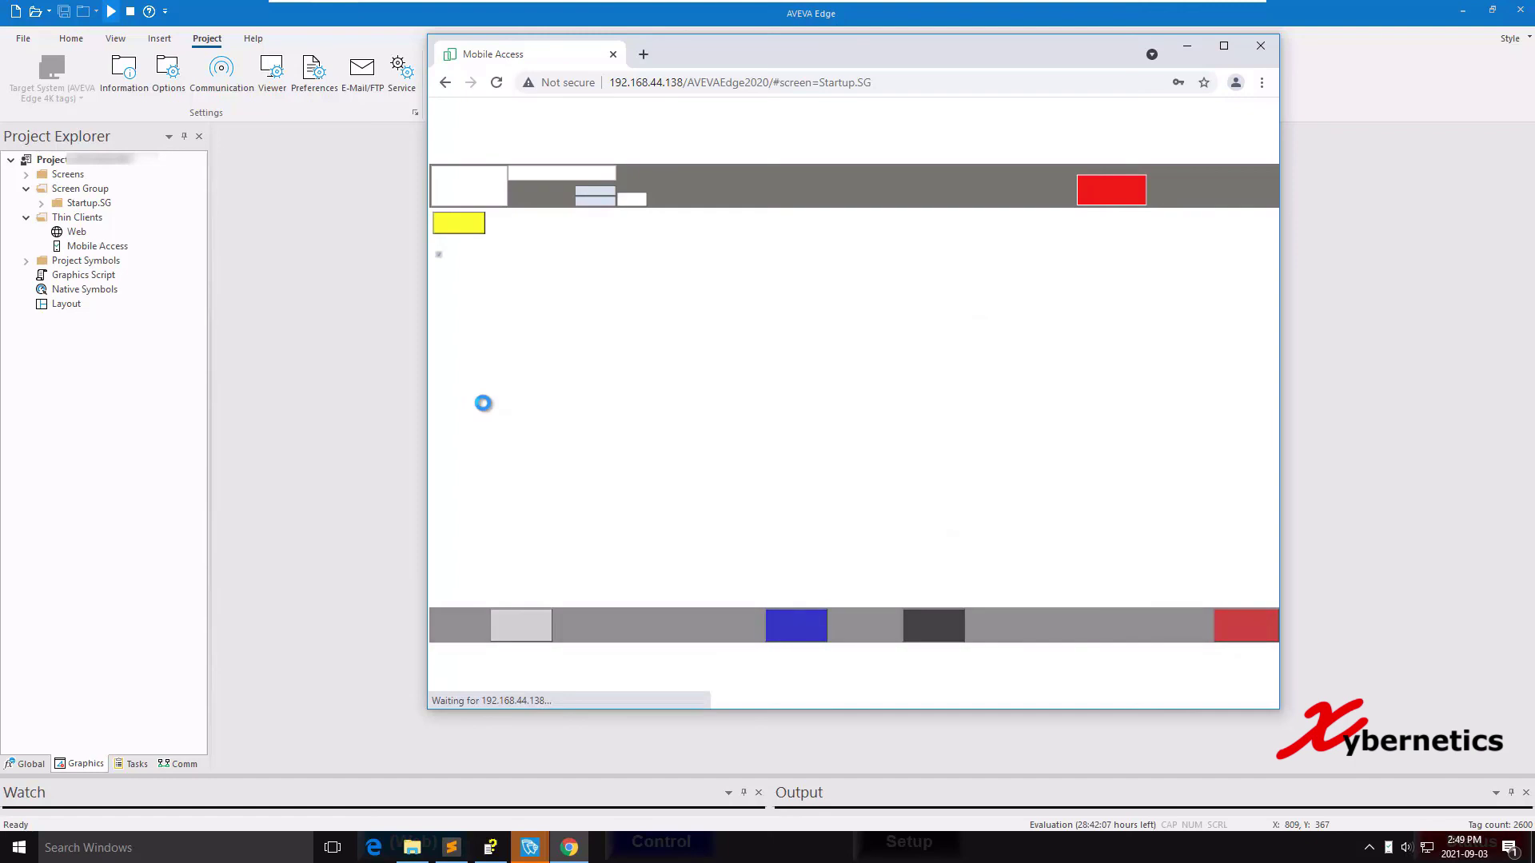